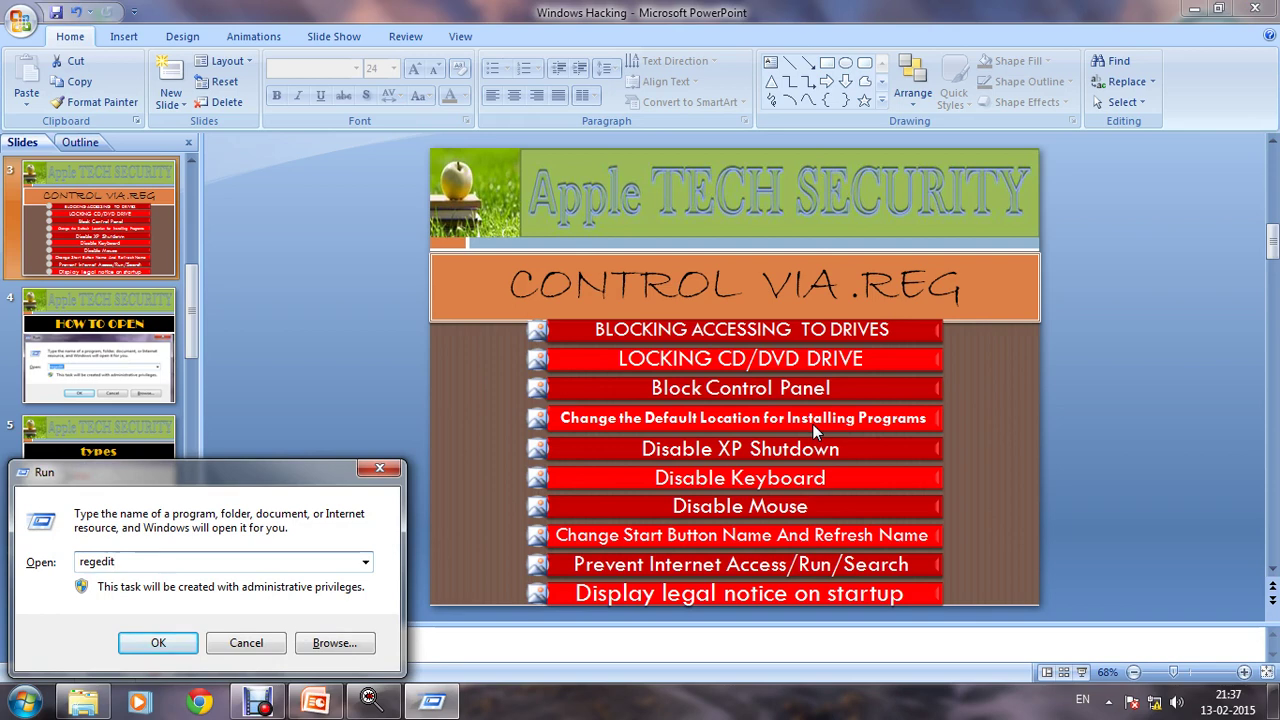
- Launch the Registry Editor with regedit and collapse the explorer and Policies keys under CurrentVersion
key("Return")
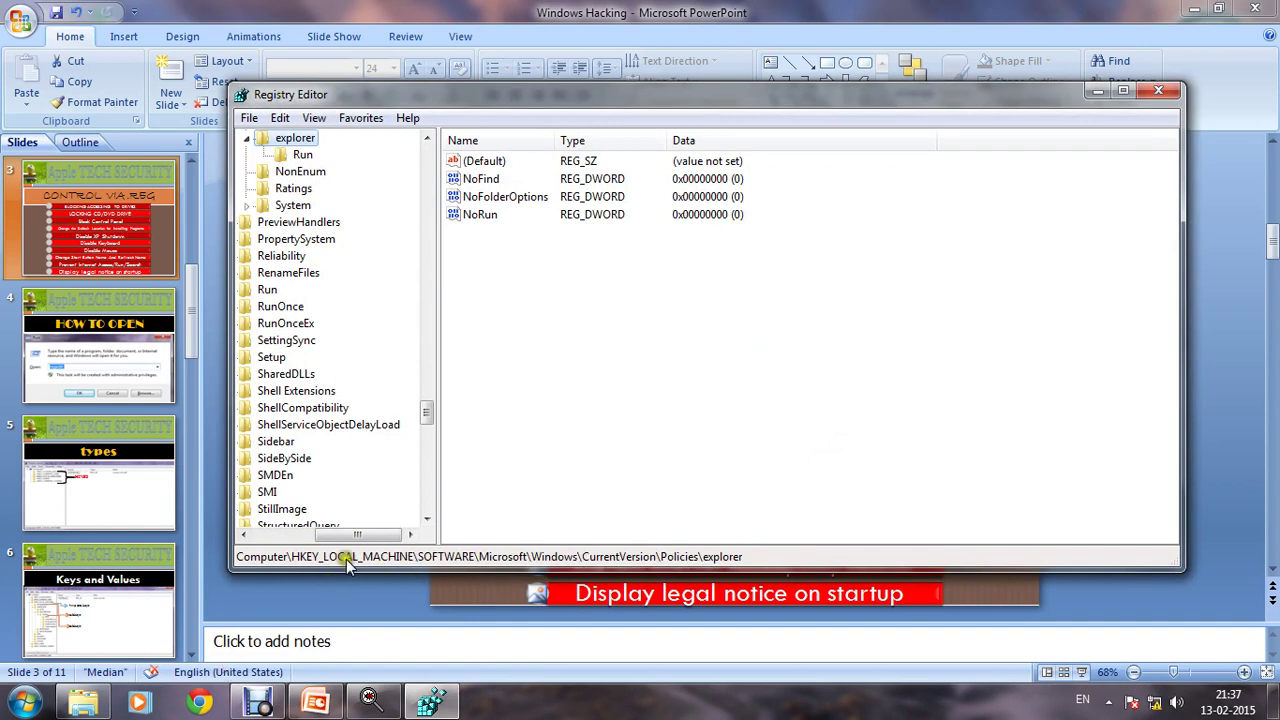
left_click_drag(338, 535, 286, 537)
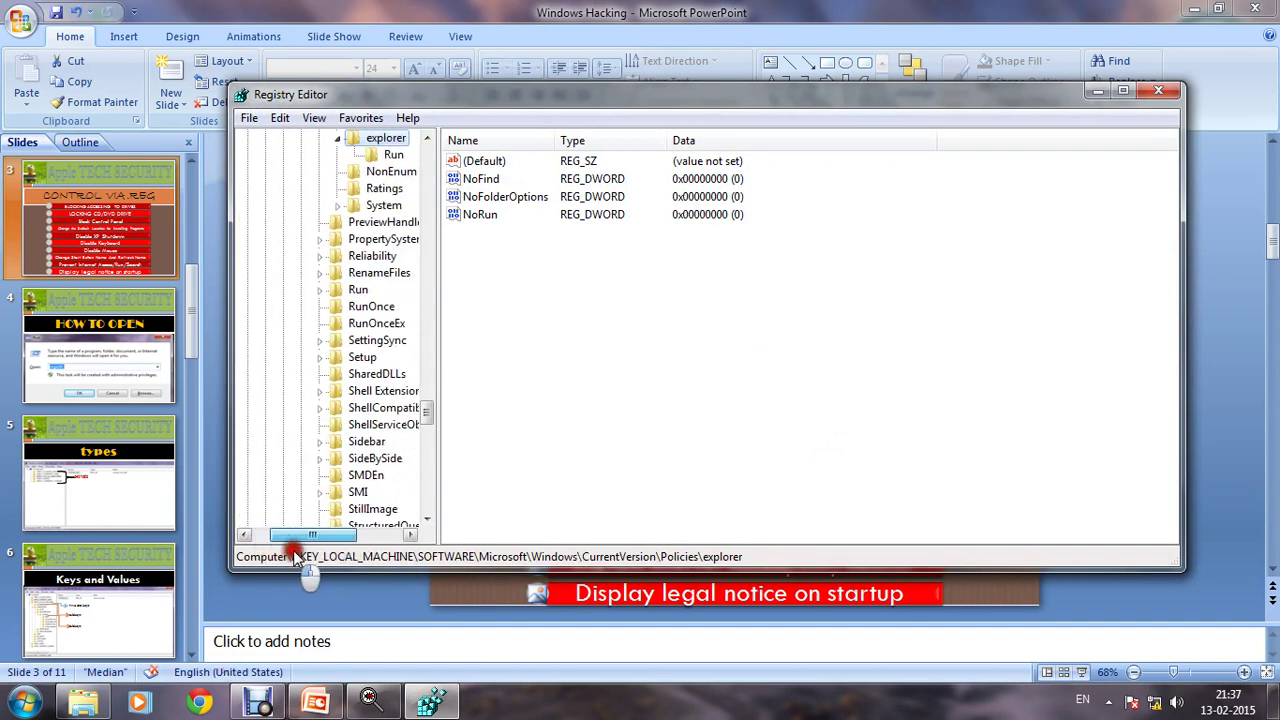
scroll(307, 355, "up", 3)
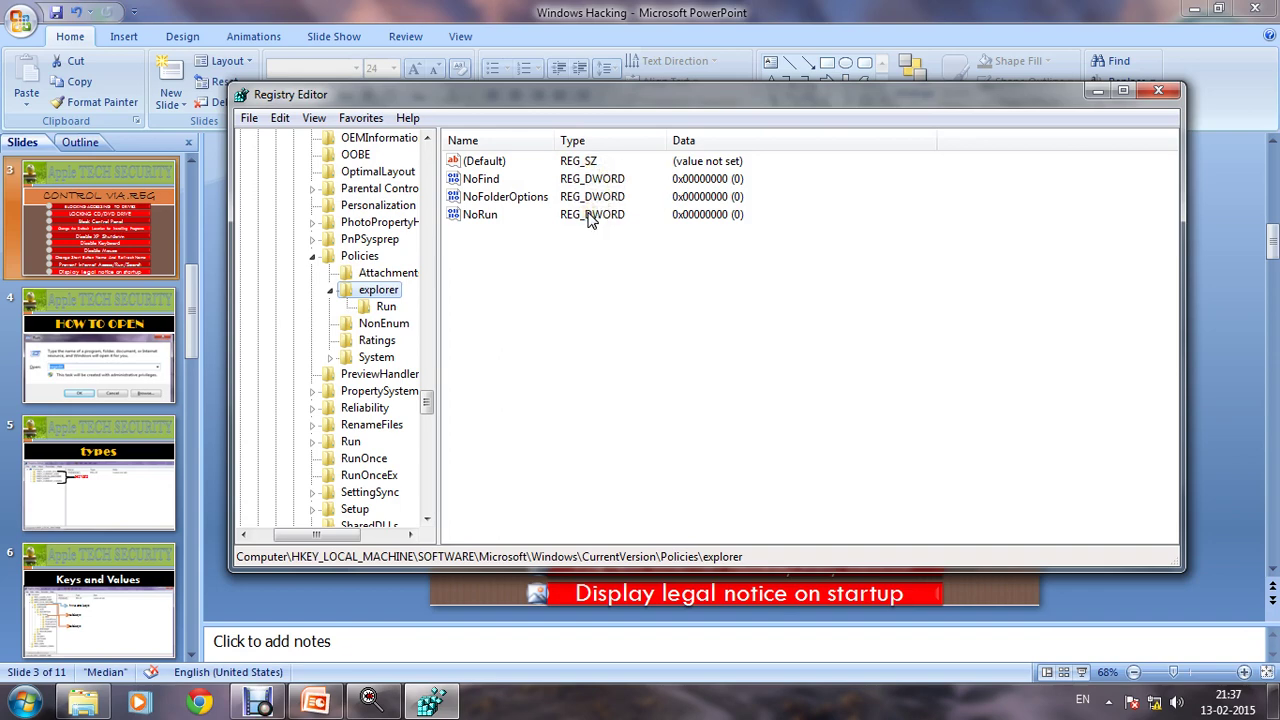
left_click(330, 290)
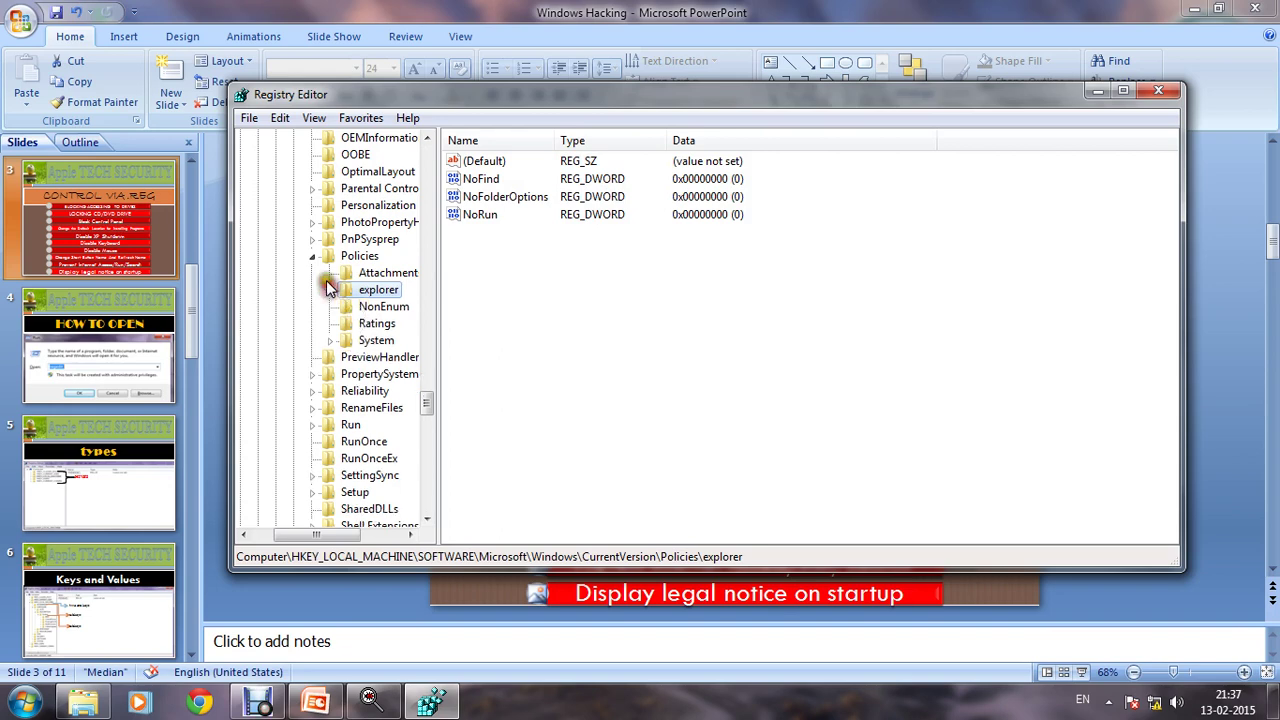
left_click(315, 258)
- Collapse the CurrentVersion and Windows keys under HKEY_LOCAL_MACHINE\SOFTWARE\Microsoft
scroll(335, 340, "up", 7)
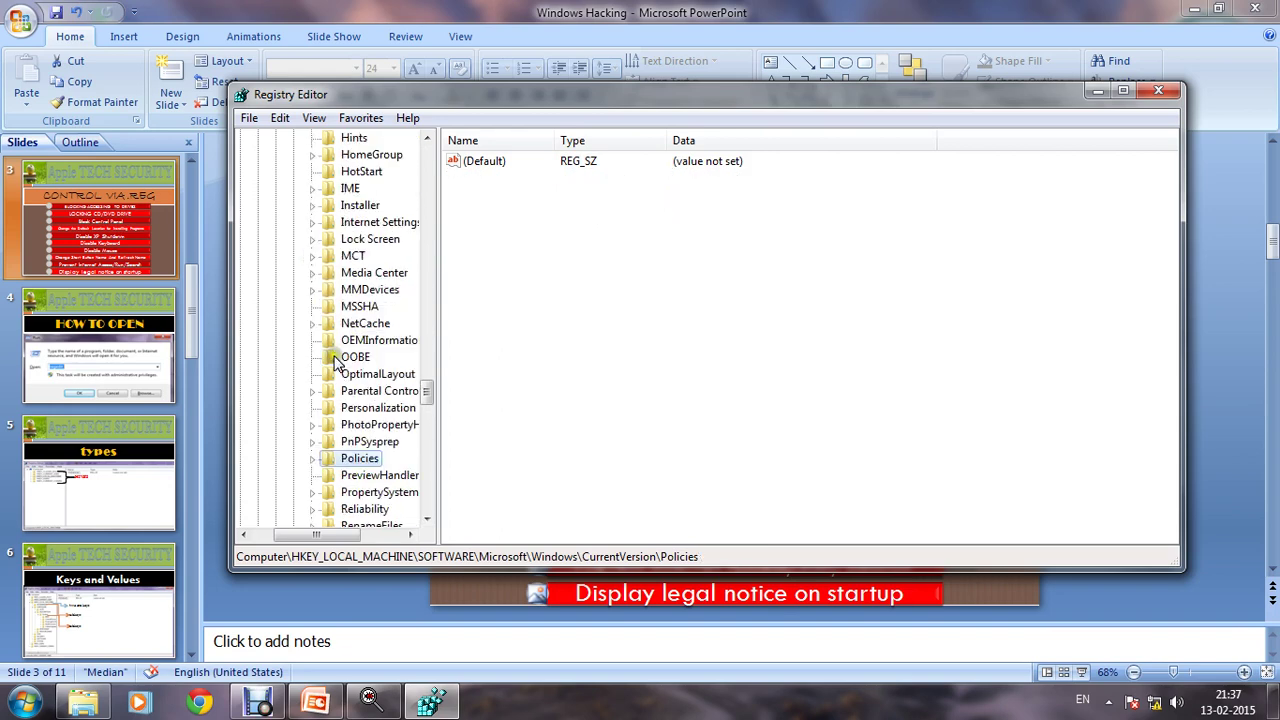
scroll(335, 362, "up", 9)
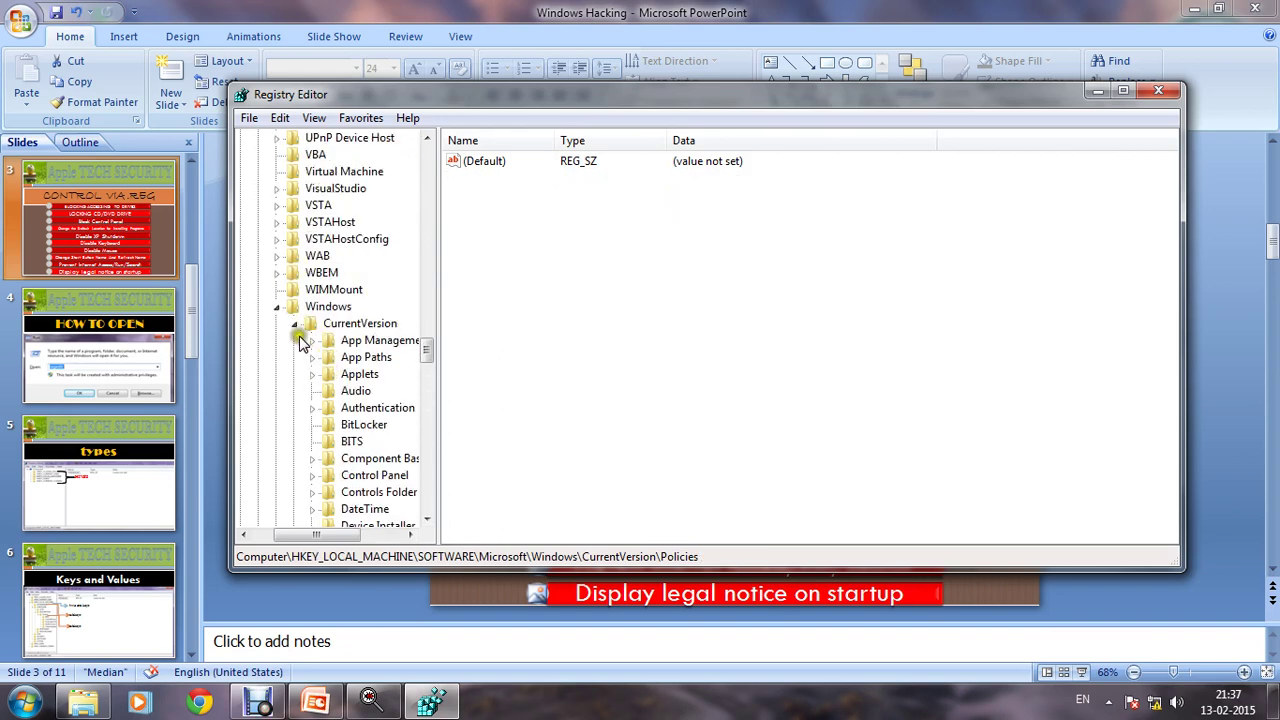
left_click(296, 332)
left_click(277, 306)
- Collapse the Microsoft, SOFTWARE and HKEY_LOCAL_MACHINE keys so that only the root hives are listed
scroll(290, 345, "up", 8)
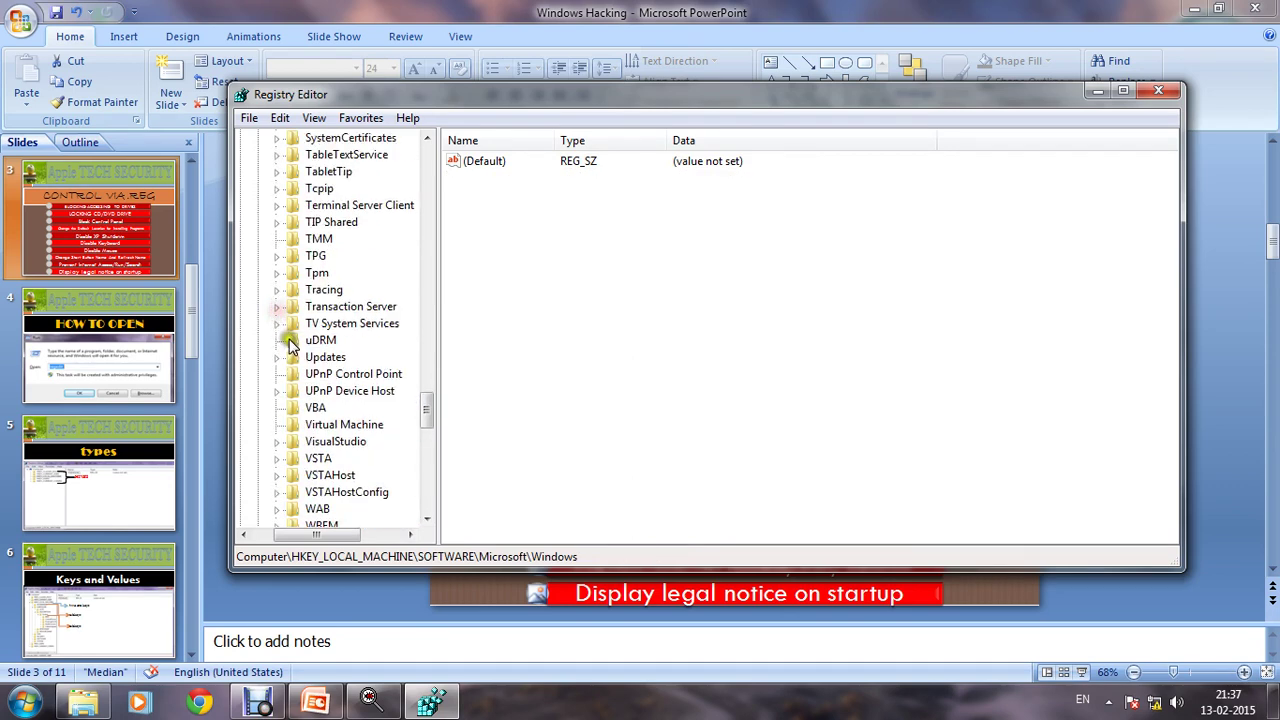
scroll(290, 345, "up", 10)
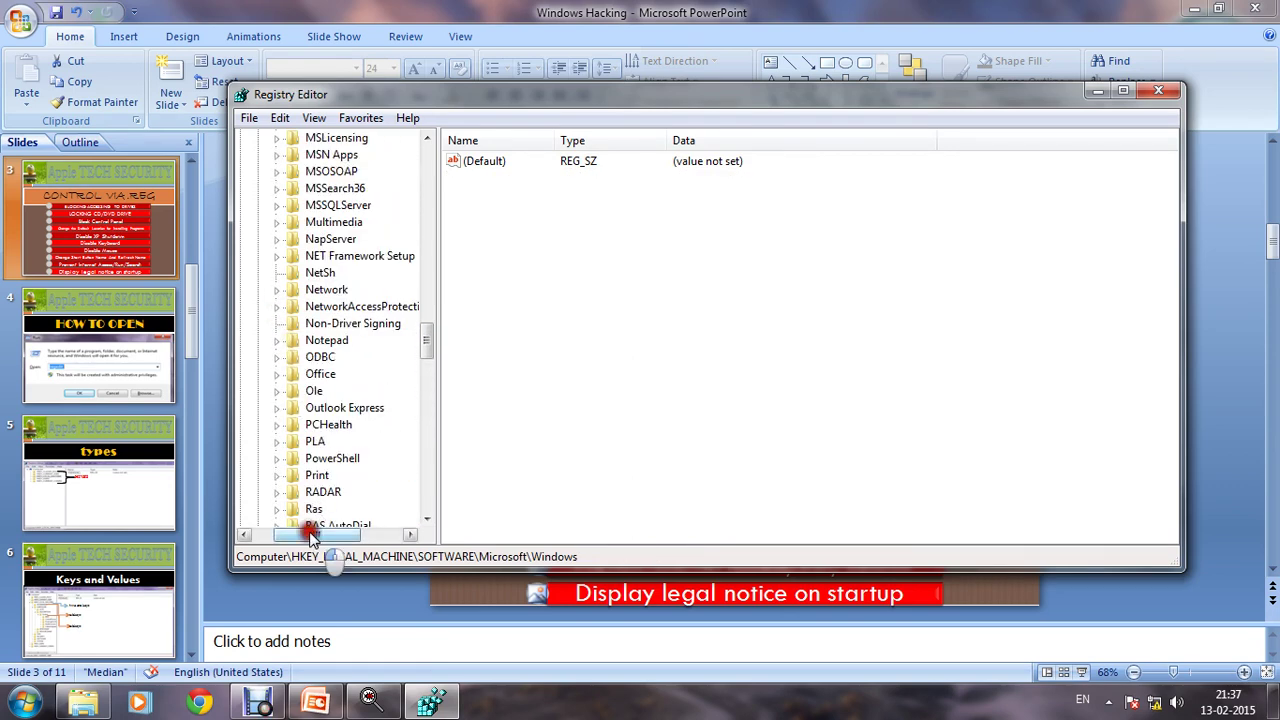
left_click_drag(309, 531, 278, 484)
scroll(300, 409, "up", 20)
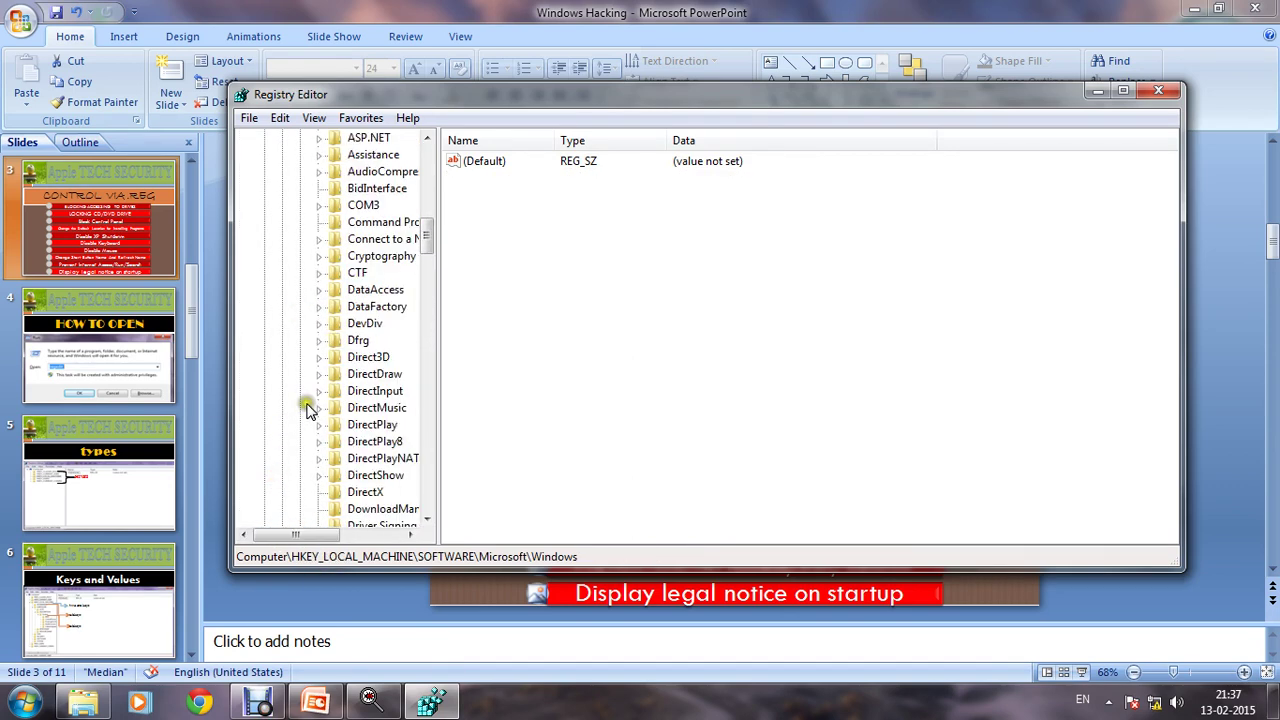
scroll(307, 460, "down", 2)
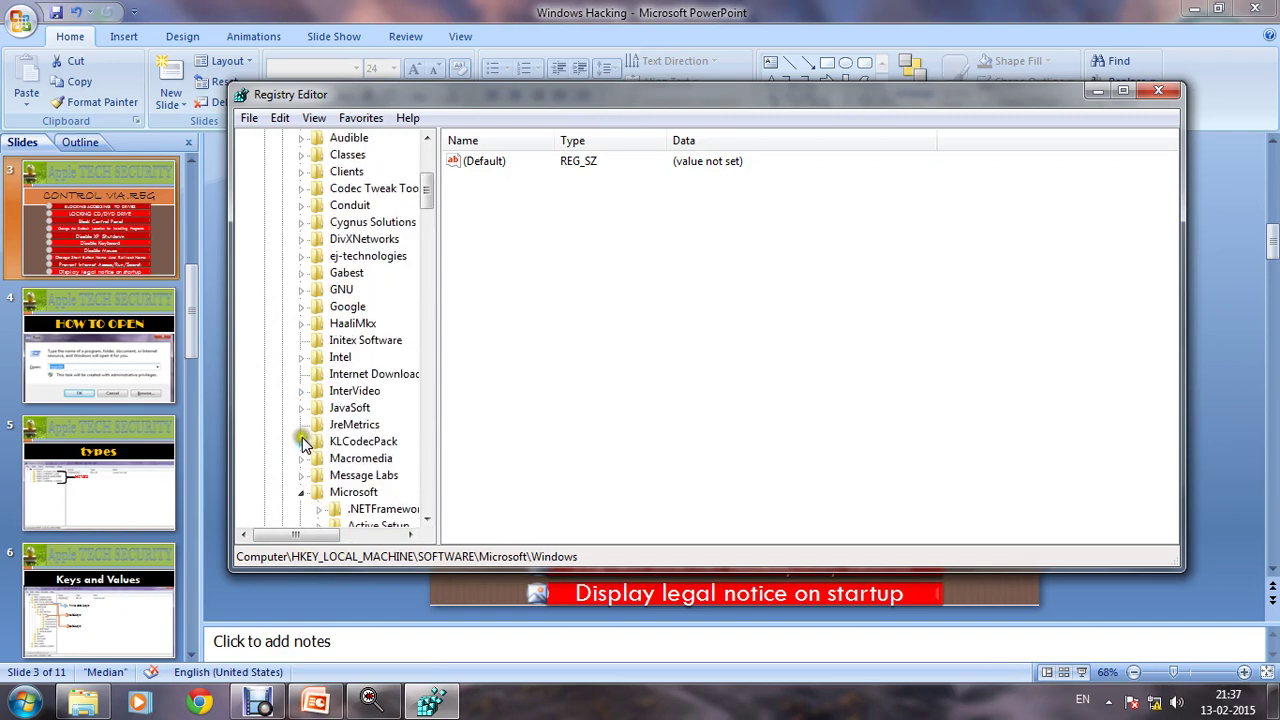
left_click(302, 443)
scroll(305, 440, "up", 6)
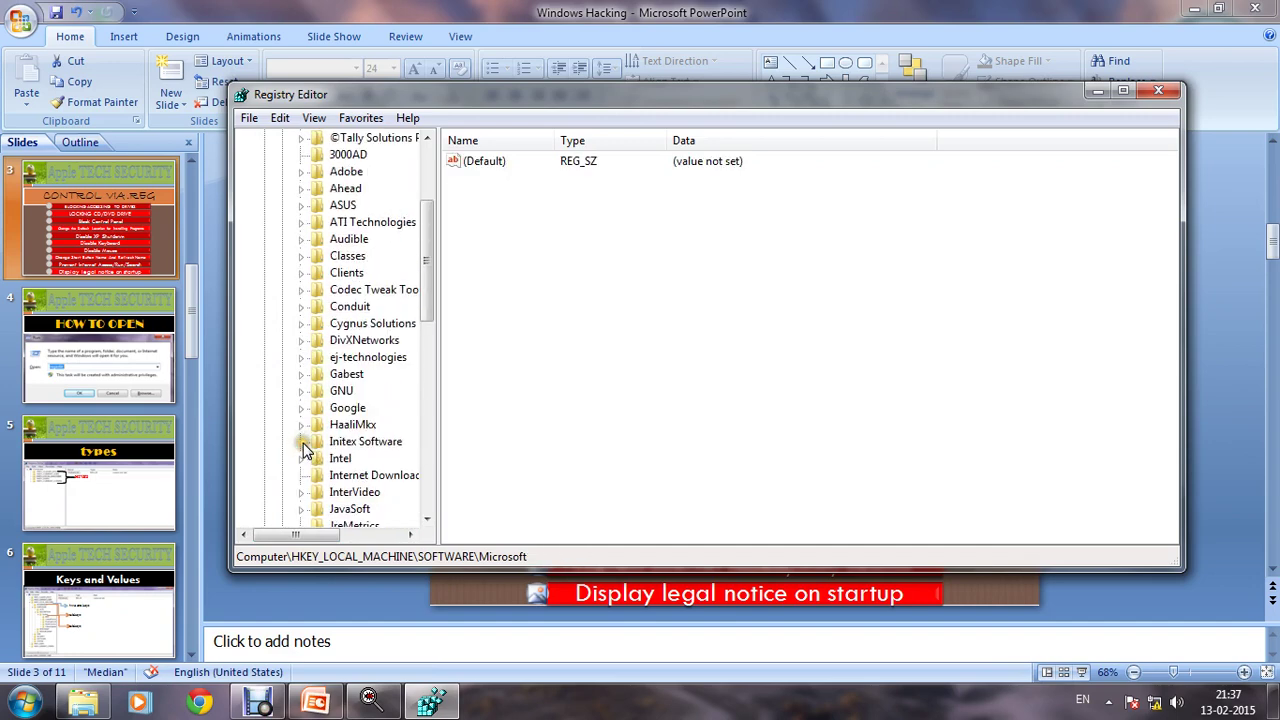
left_click(284, 273)
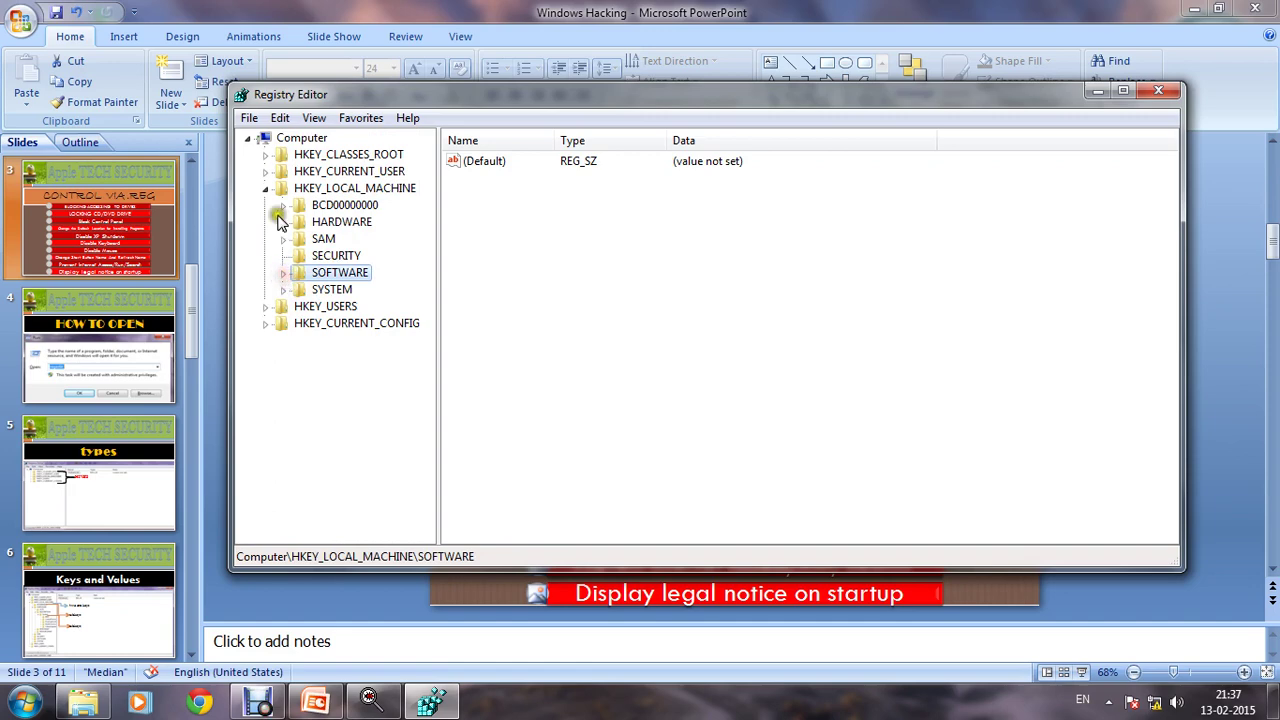
left_click(266, 189)
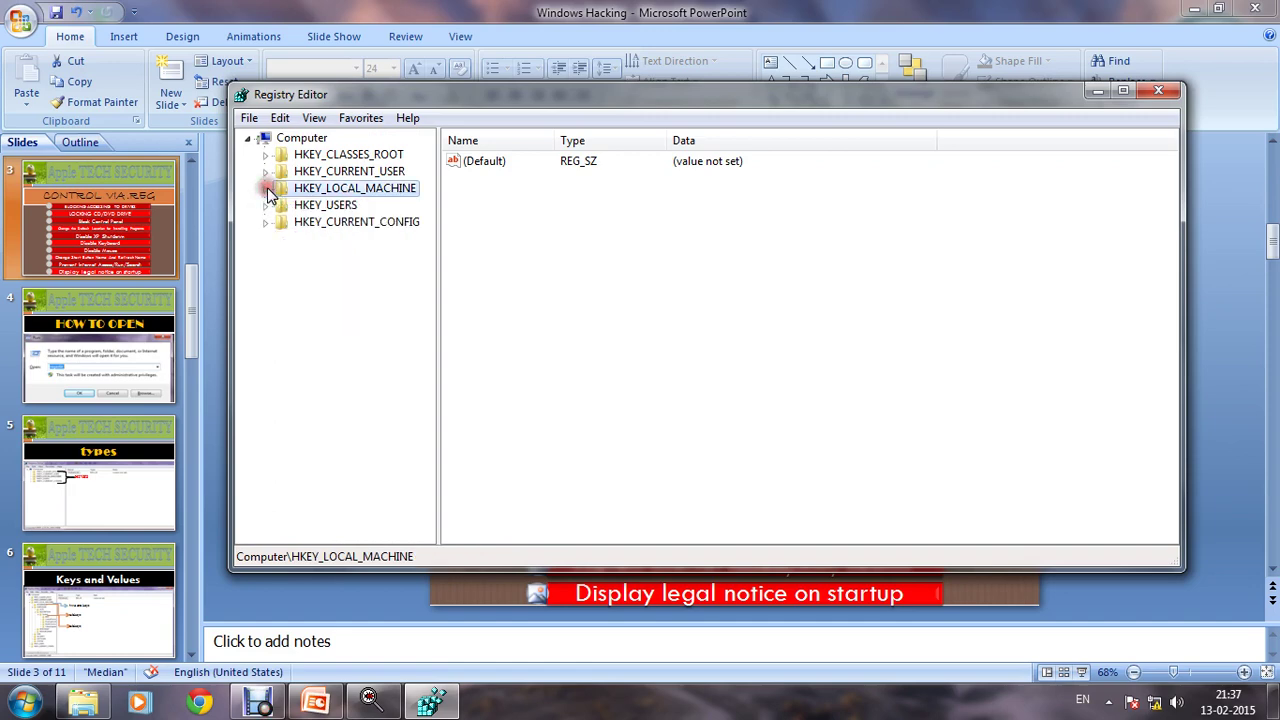
left_click(499, 341)
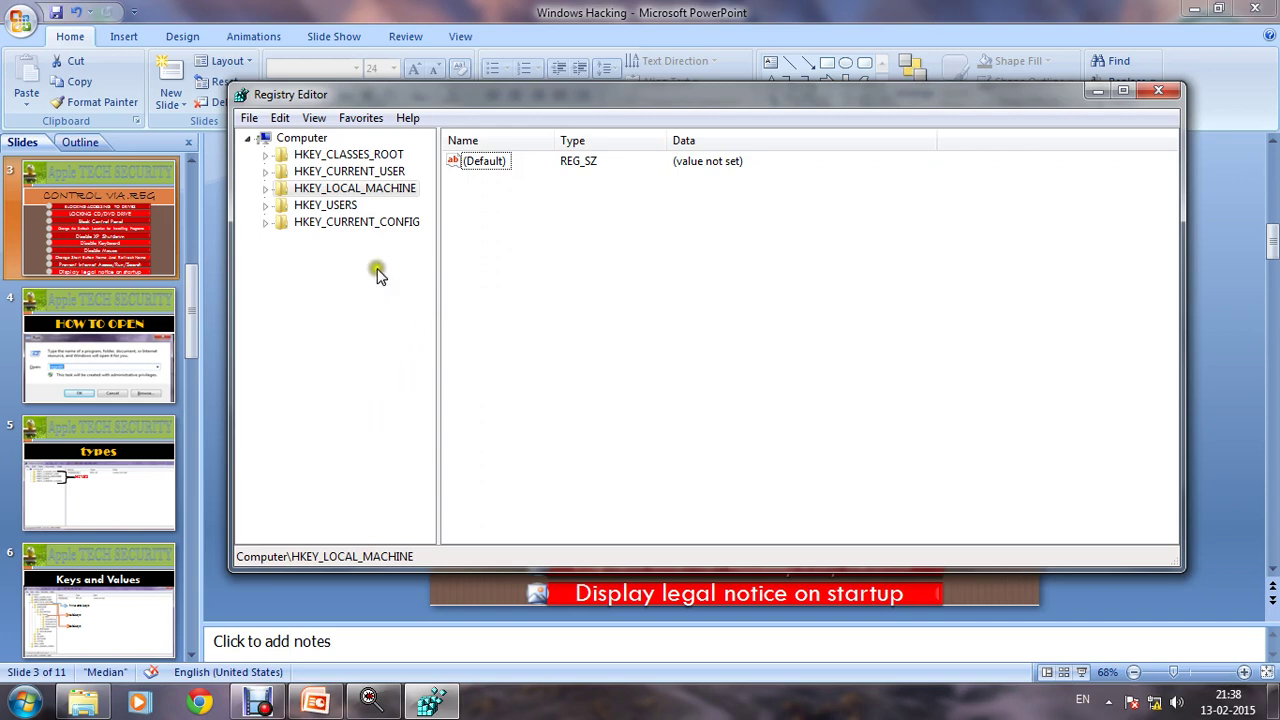
- Export the HKEY_LOCAL_MACHINE branch to the Desktop as a registration file named hklm
right_click(373, 193)
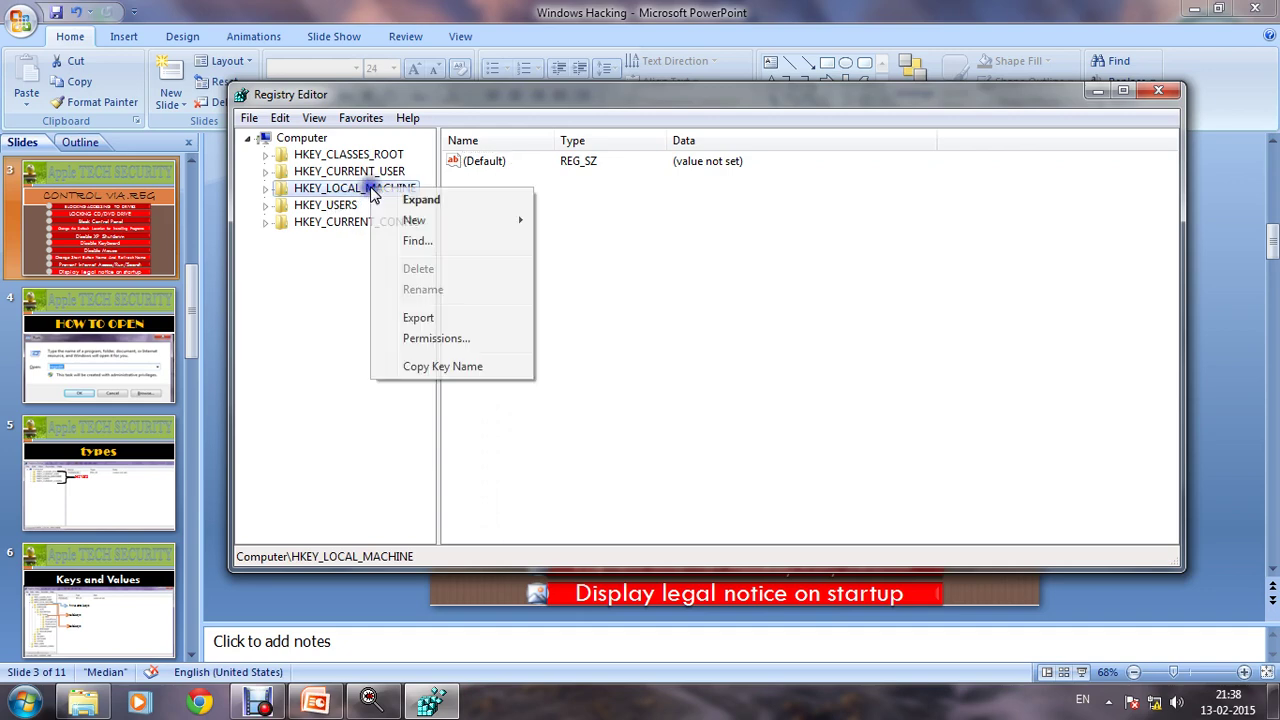
left_click(418, 318)
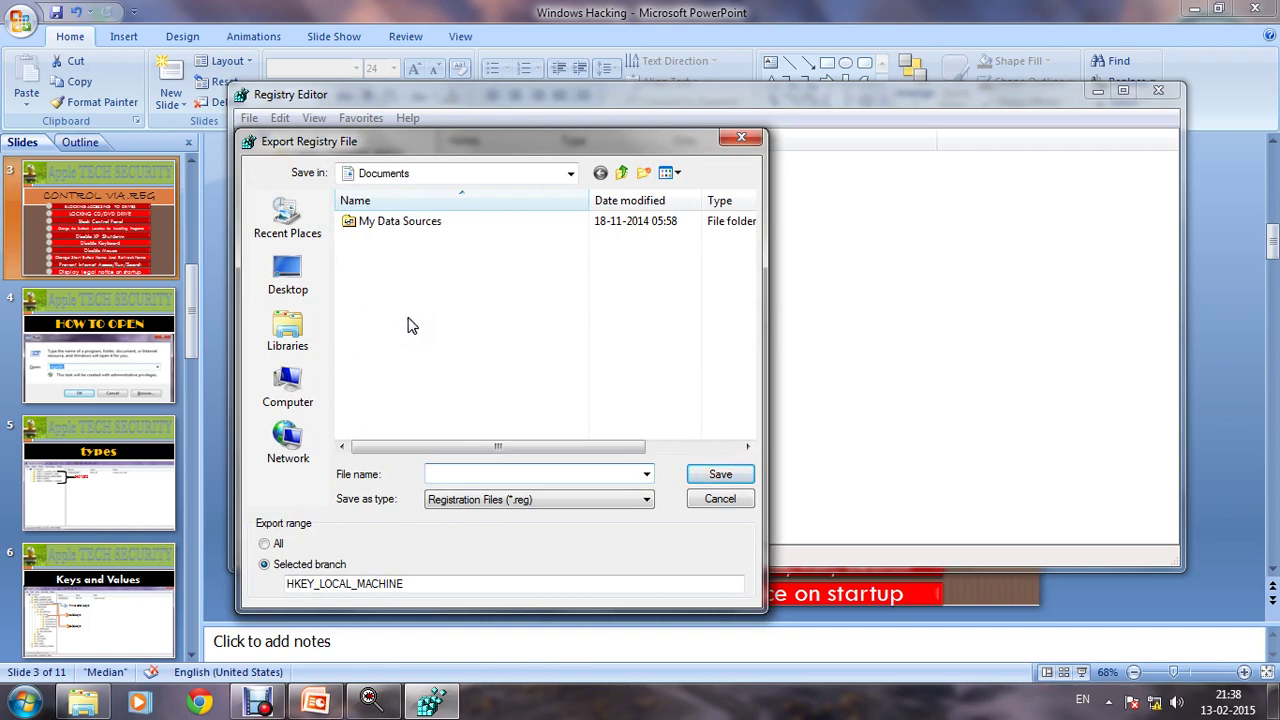
left_click_drag(414, 137, 701, 129)
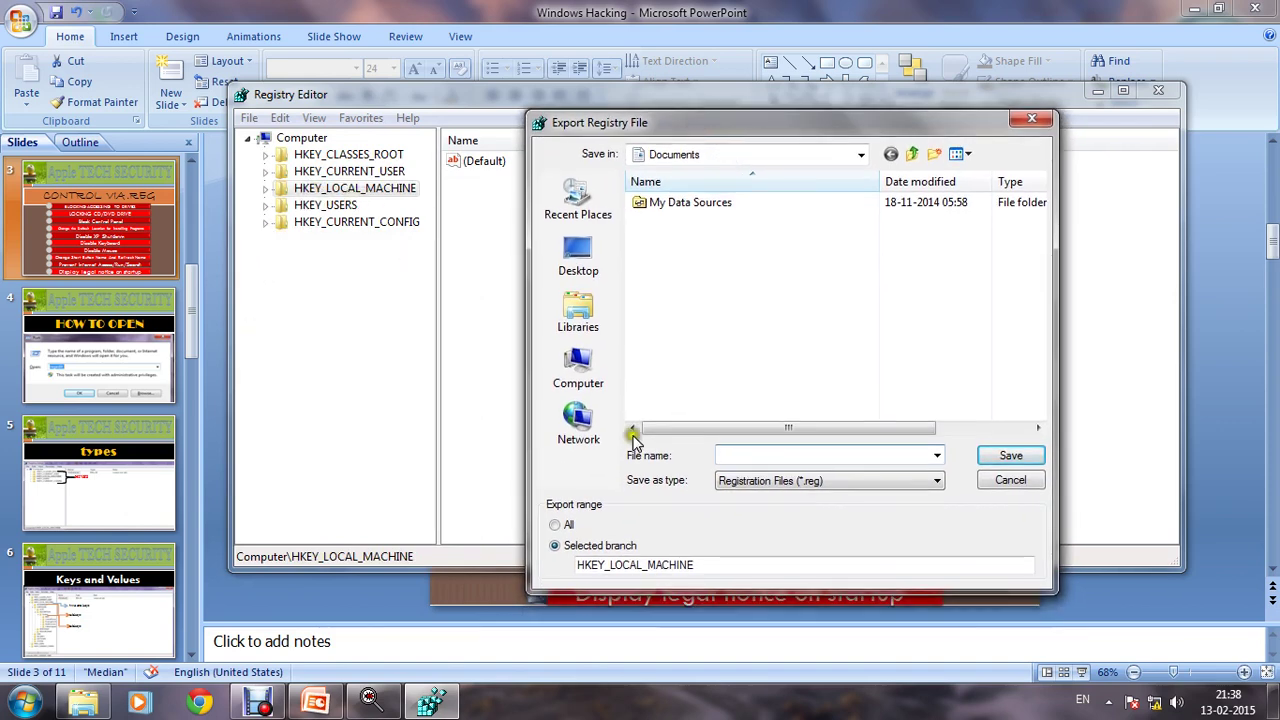
left_click(578, 256)
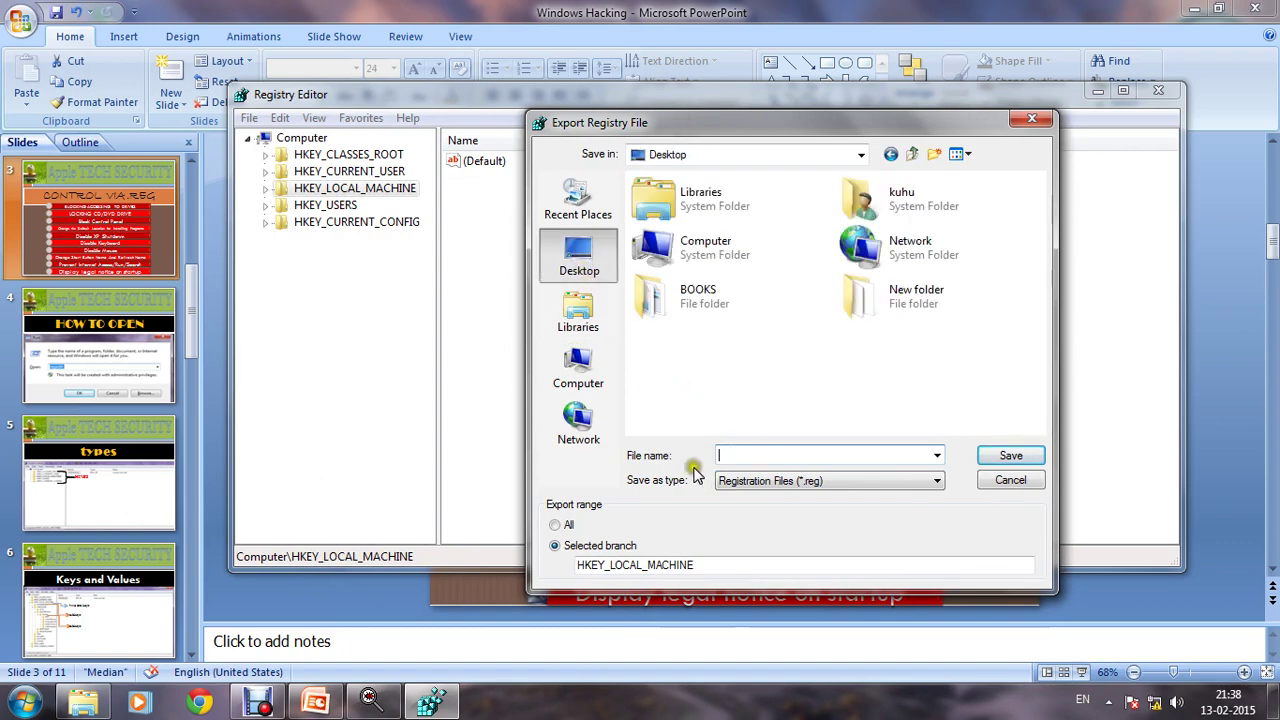
left_click(738, 464)
type("hklm")
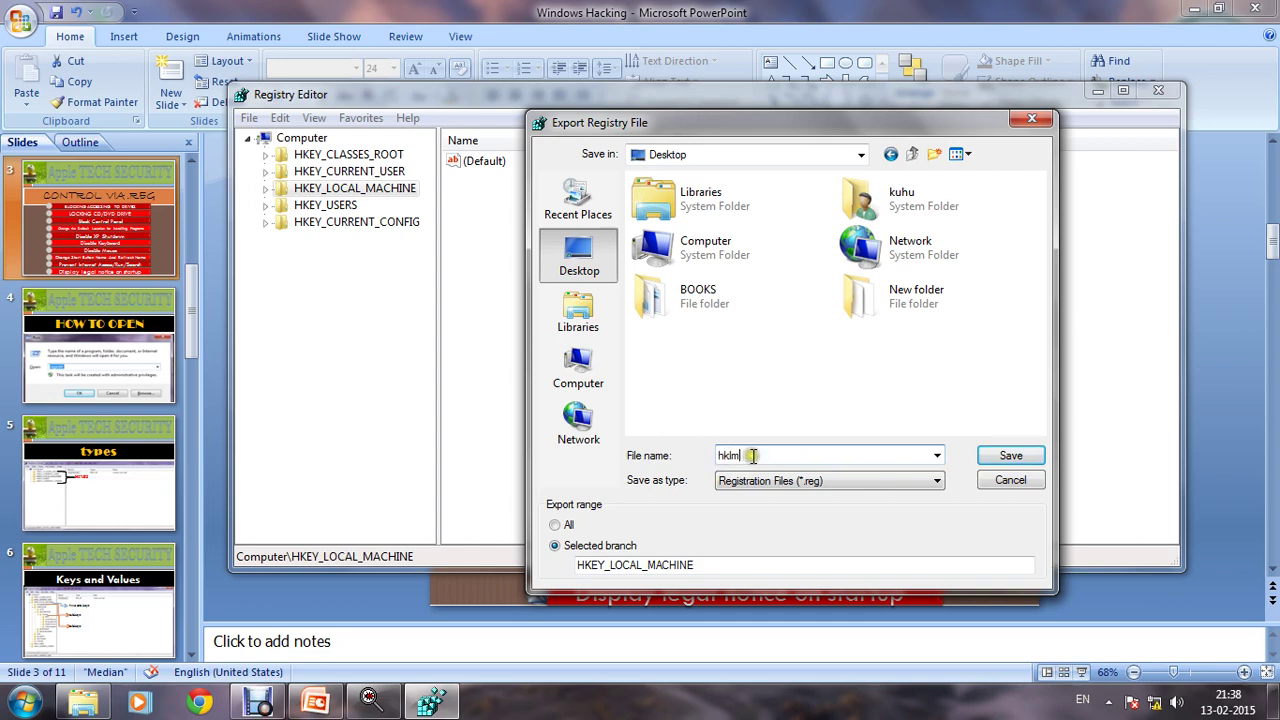
left_click(1006, 457)
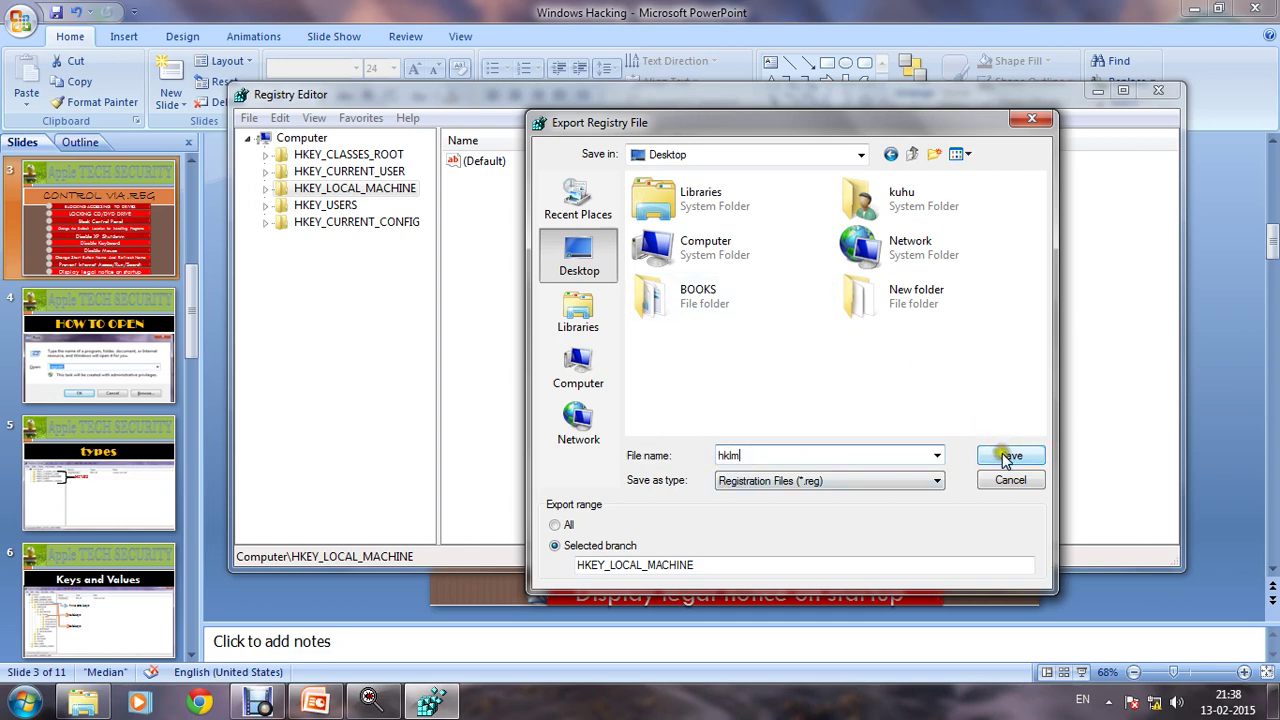
left_click(1006, 457)
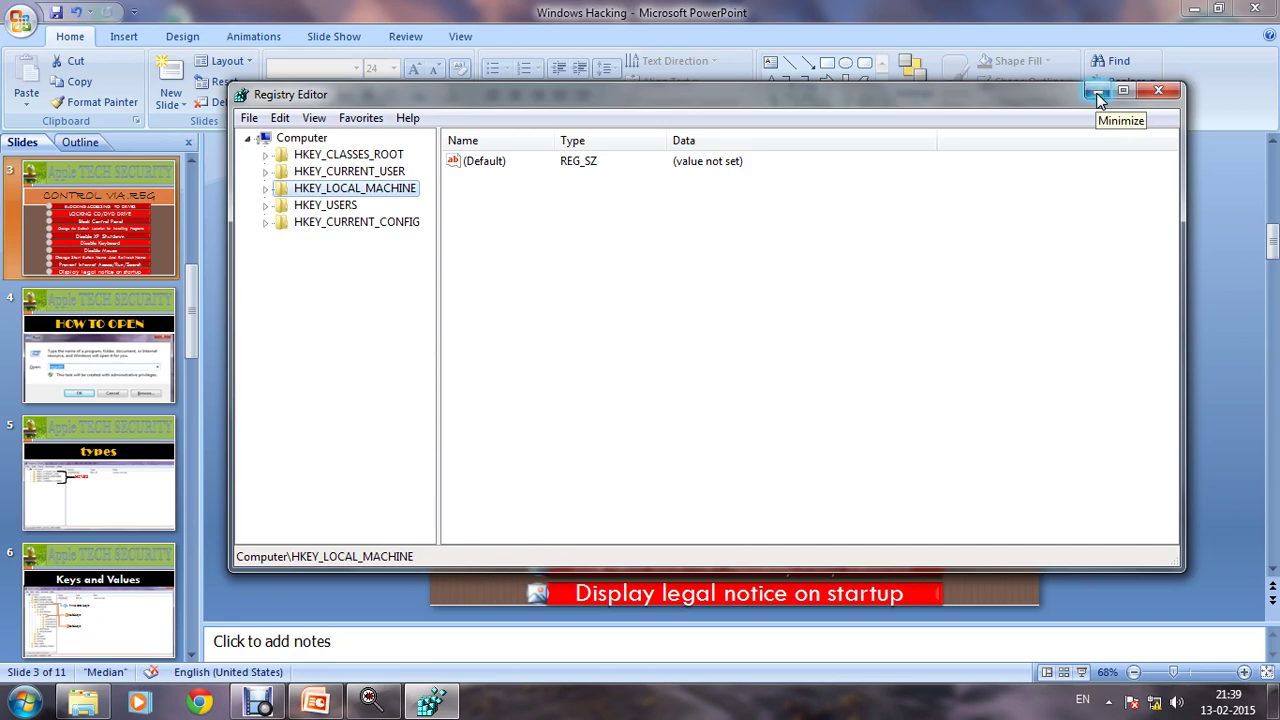
- Minimize the open windows to show the desktop and view the actions available for the exported hklm file
left_click(1097, 97)
left_click(1193, 9)
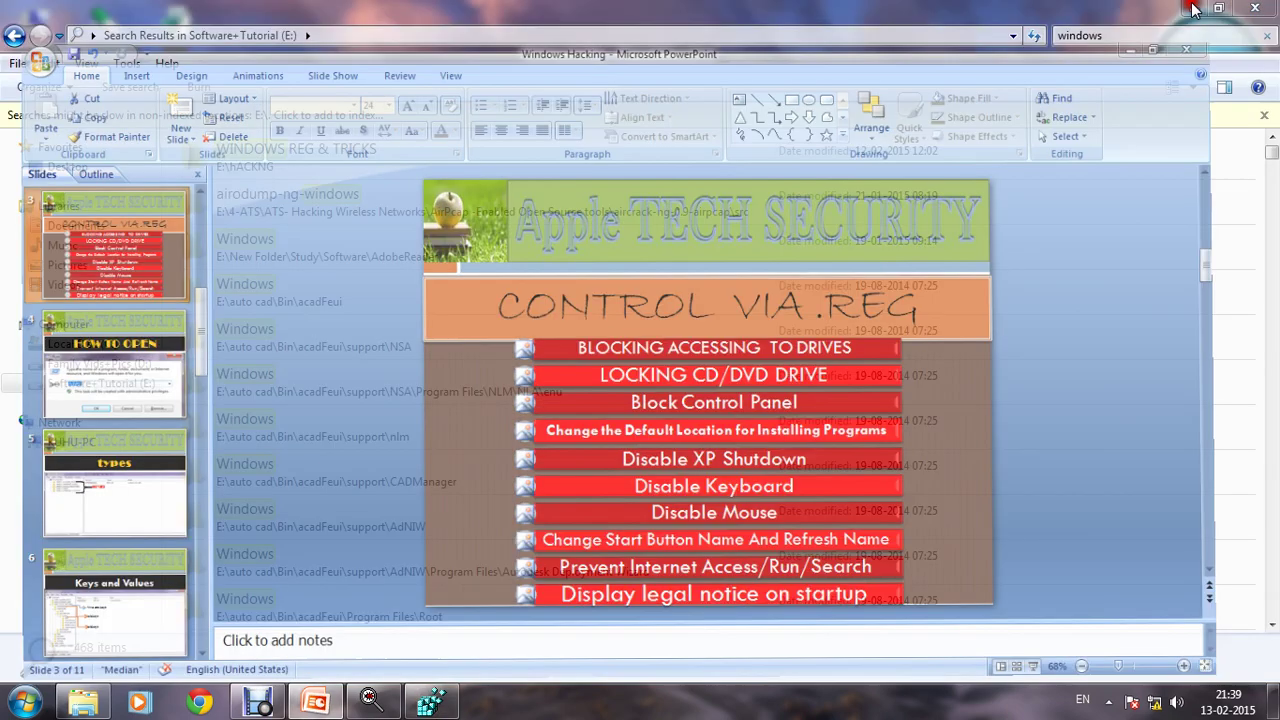
left_click(1190, 9)
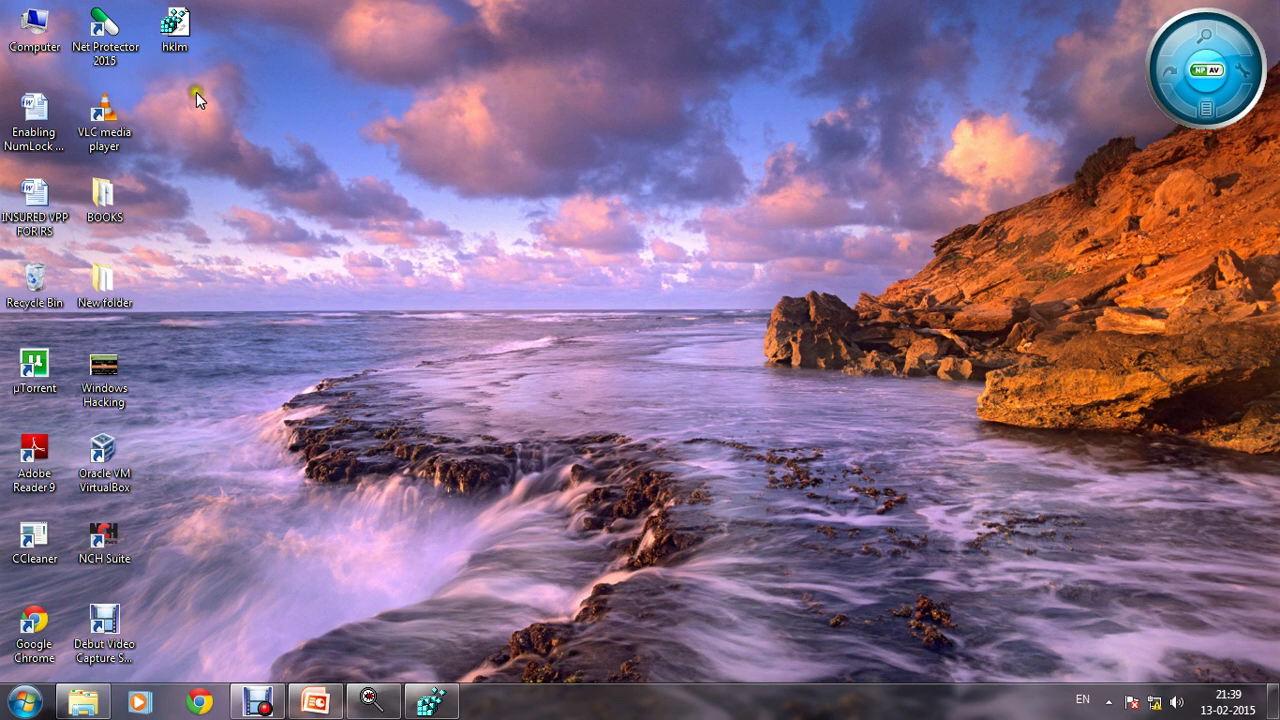
right_click(168, 43)
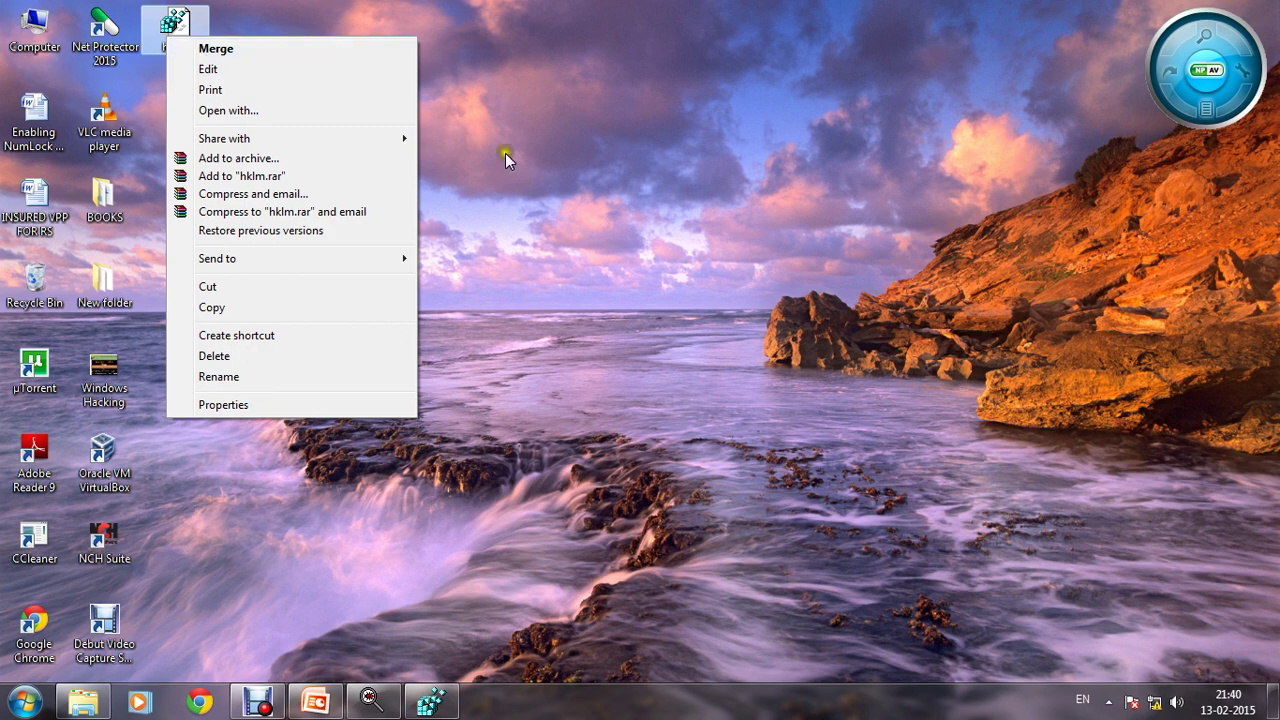
left_click(660, 369)
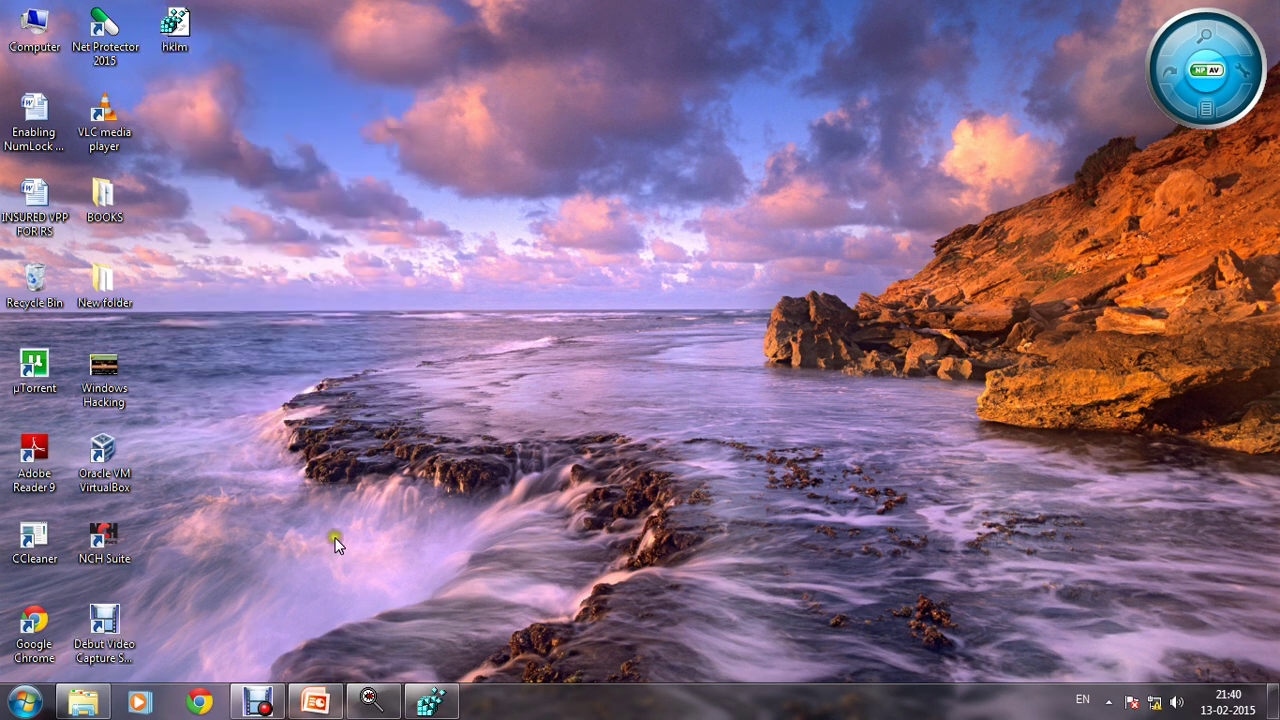
- Switch back to the Registry Editor and expand HKEY_LOCAL_MACHINE, SOFTWARE and Microsoft
left_click(430, 700)
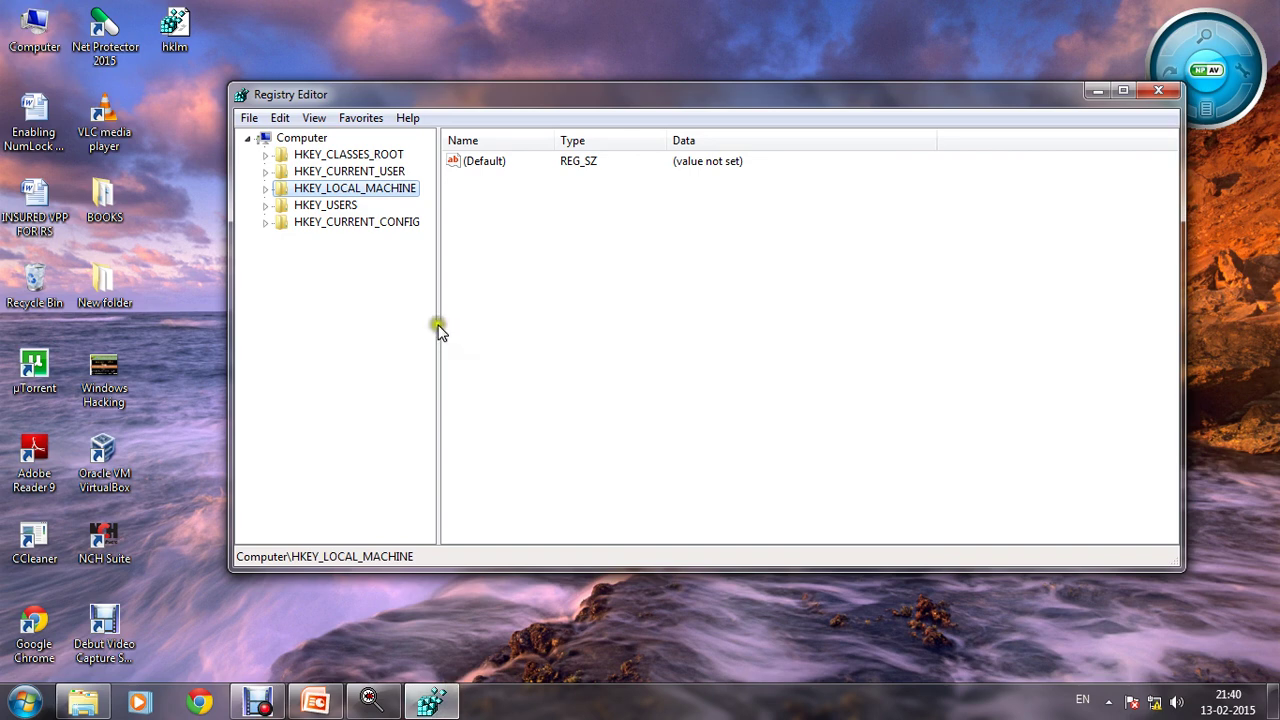
left_click(265, 189)
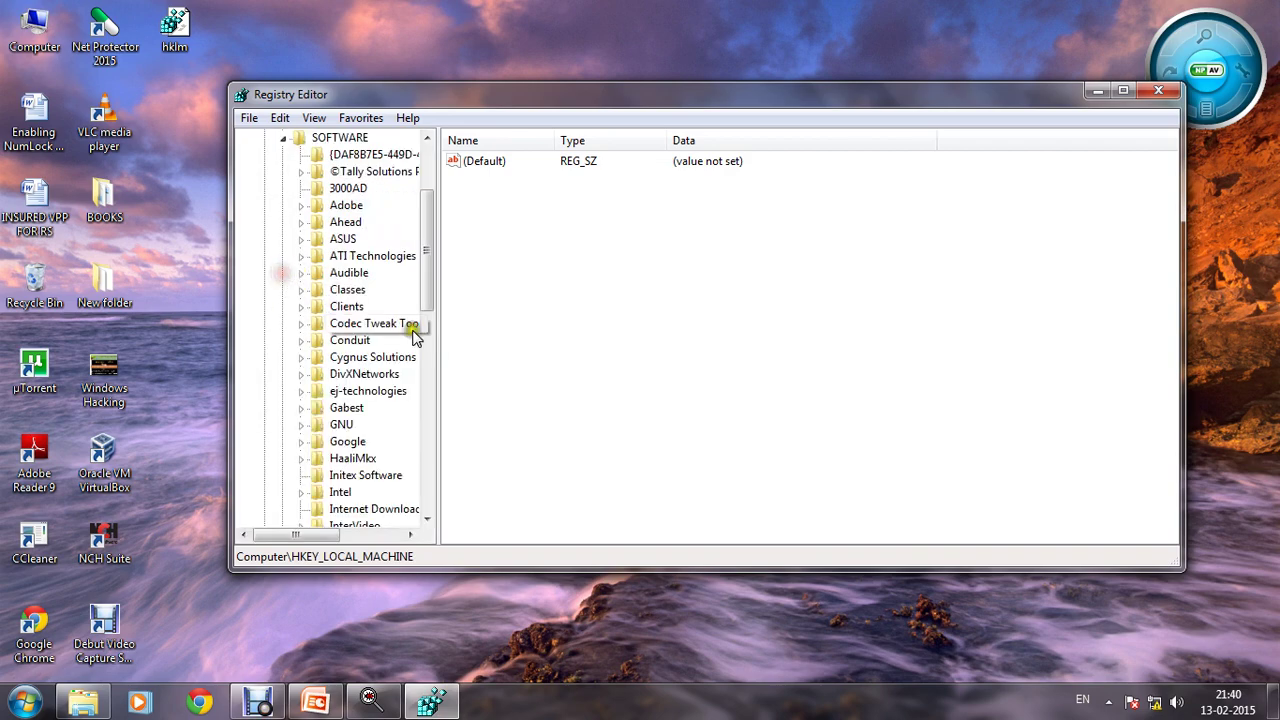
scroll(409, 329, "down", 6)
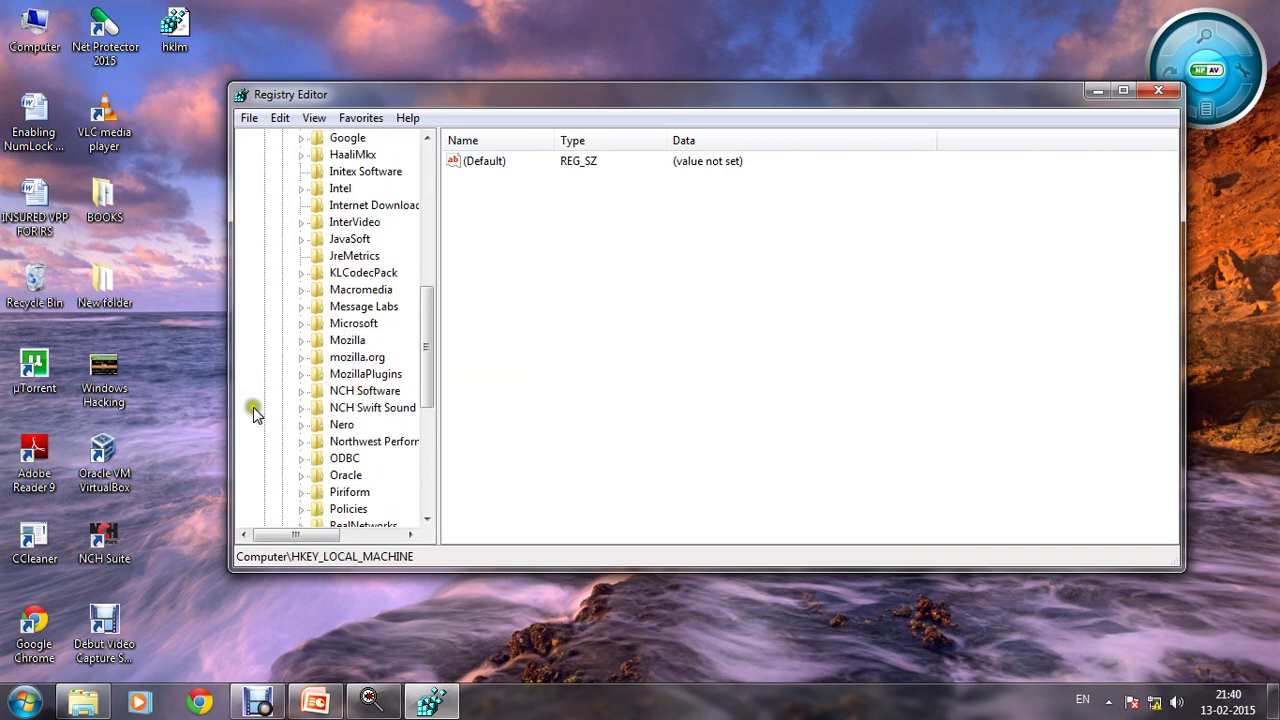
left_click(301, 324)
- Expand the Windows key under Microsoft and its CurrentVersion subkey
scroll(370, 362, "down", 8)
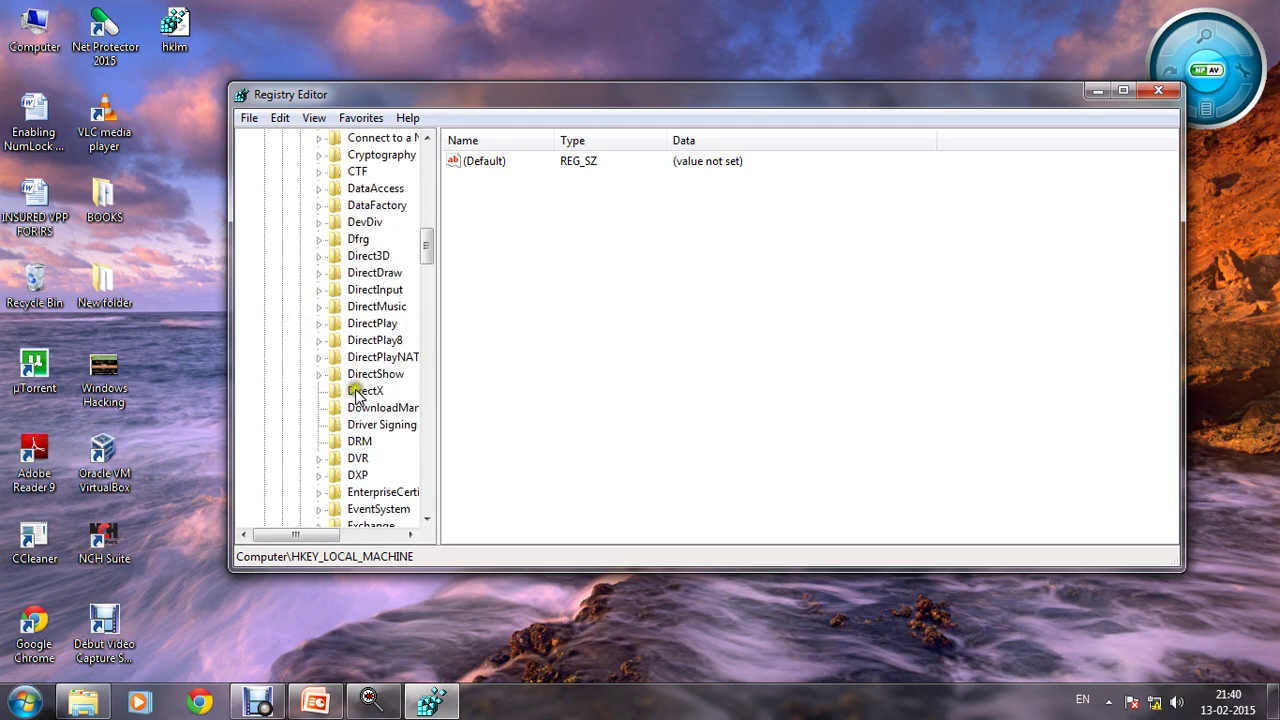
scroll(352, 395, "down", 12)
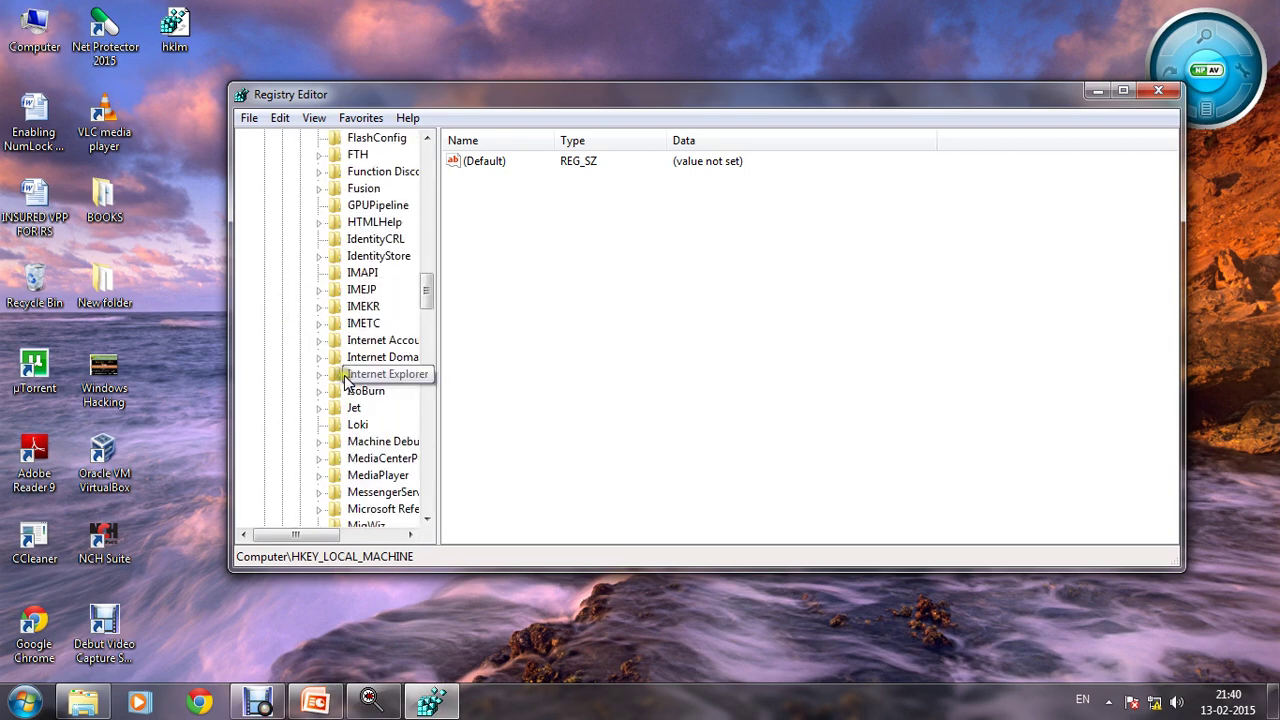
scroll(352, 414, "down", 18)
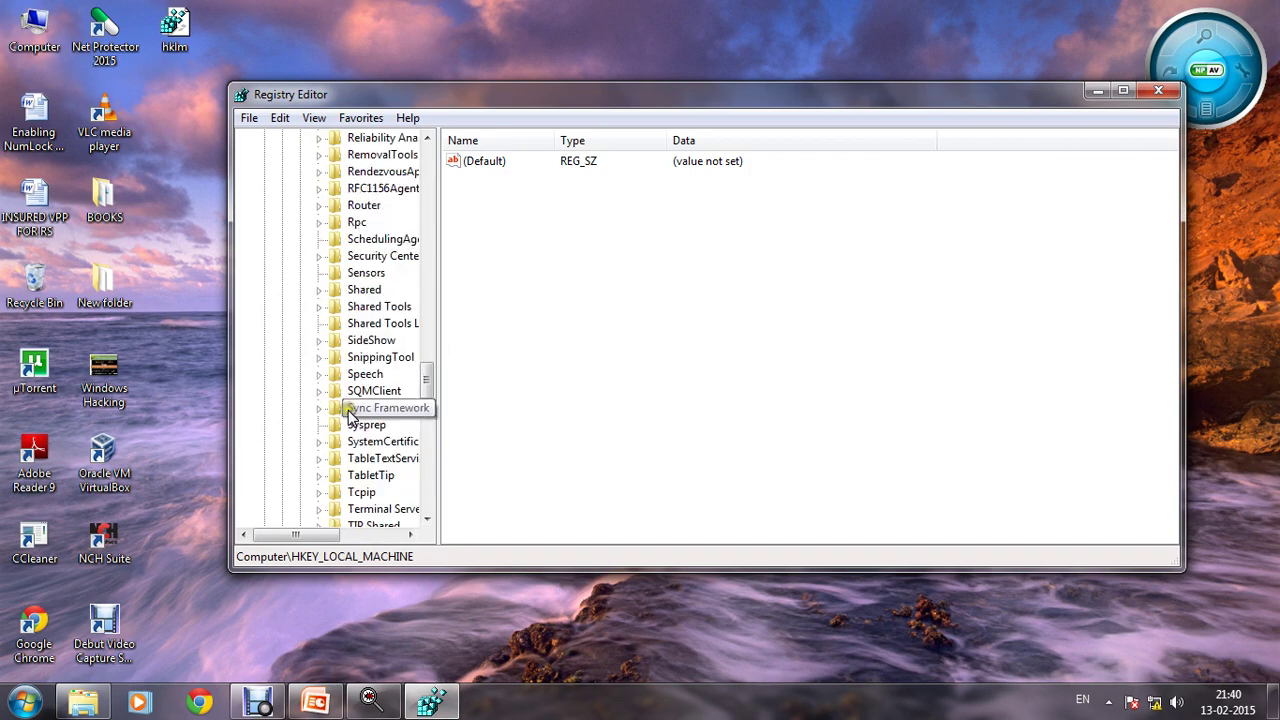
scroll(350, 415, "down", 1)
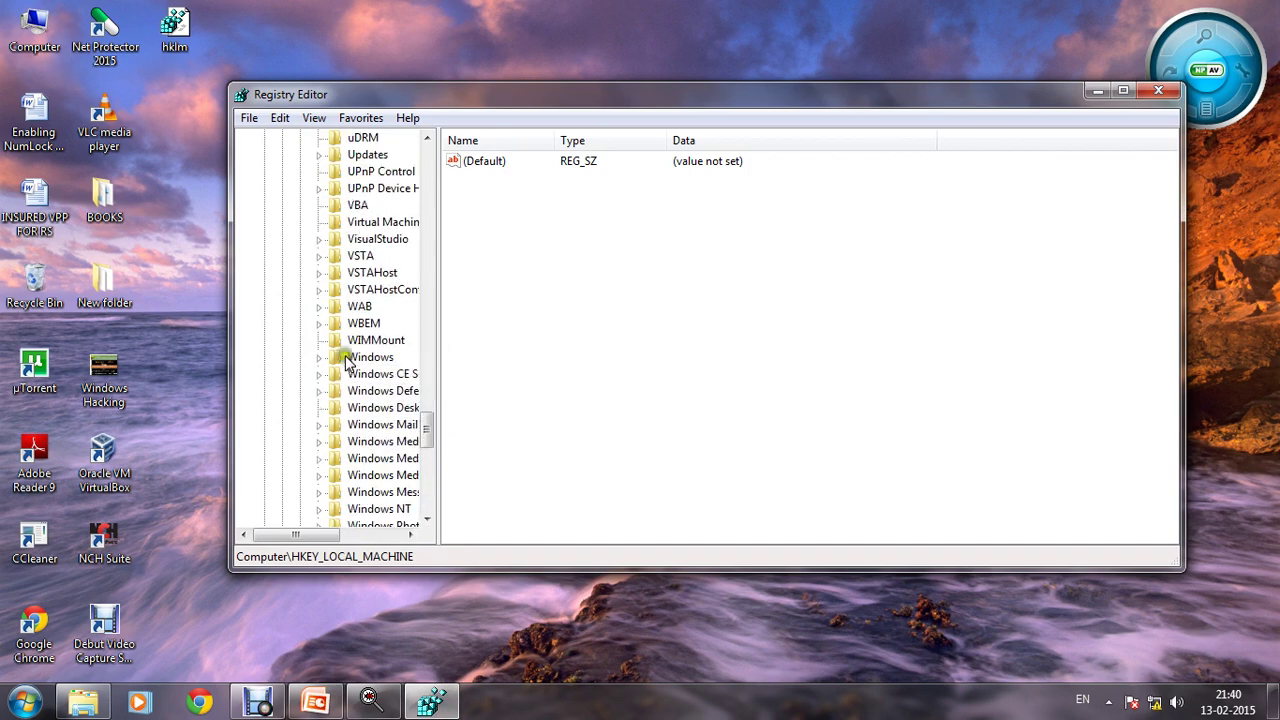
left_click(320, 358)
left_click(336, 358)
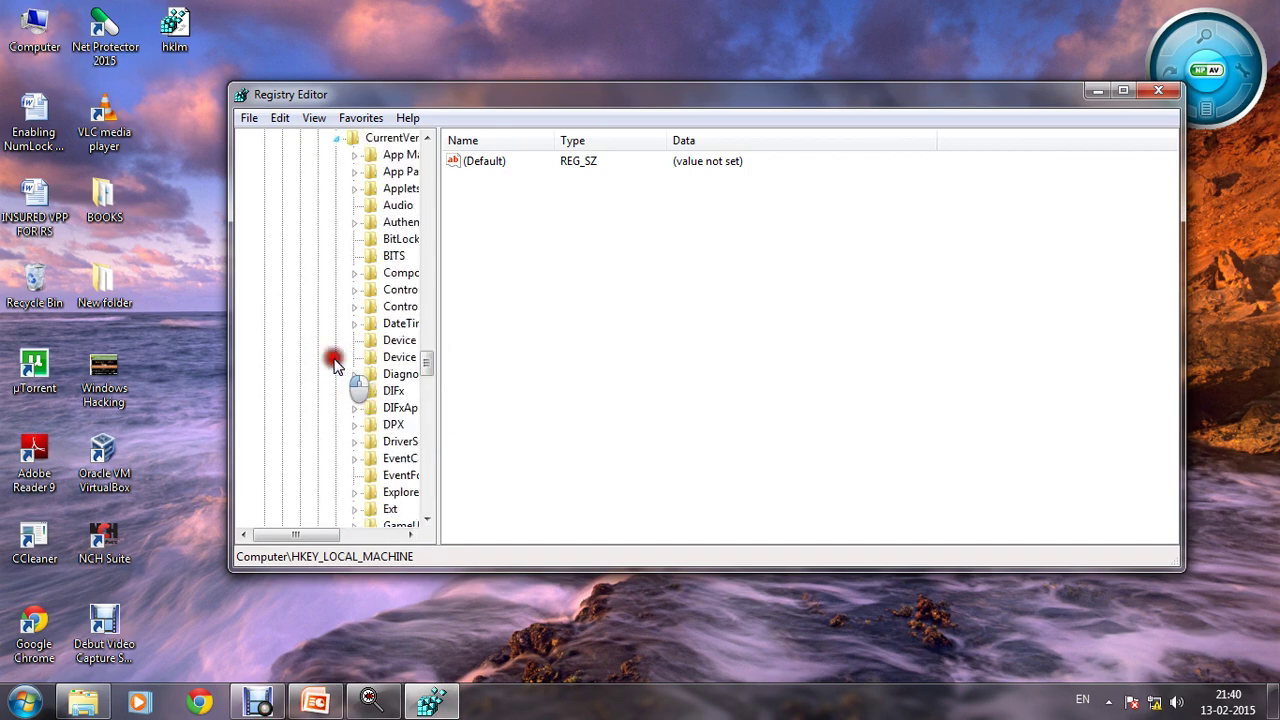
- Expand the Policies key under CurrentVersion and select its explorer subkey to show its values and full path
left_click_drag(297, 538, 333, 536)
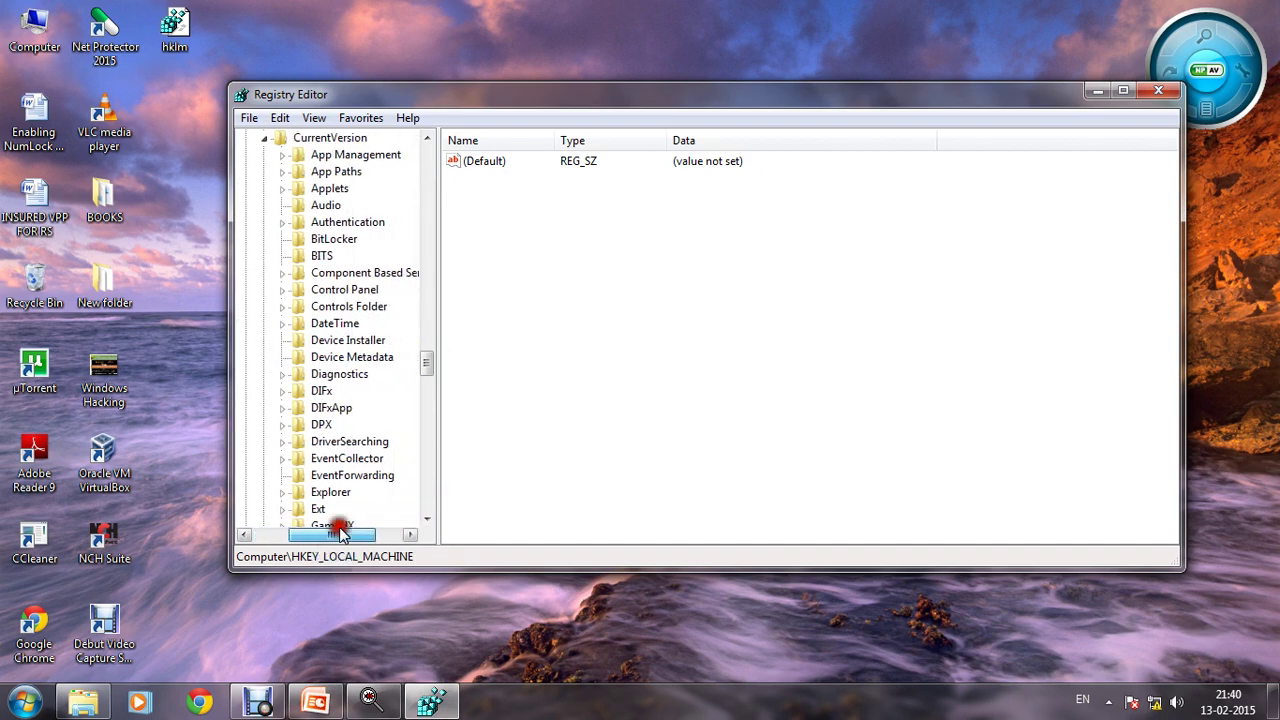
scroll(348, 415, "down", 5)
scroll(348, 415, "down", 2)
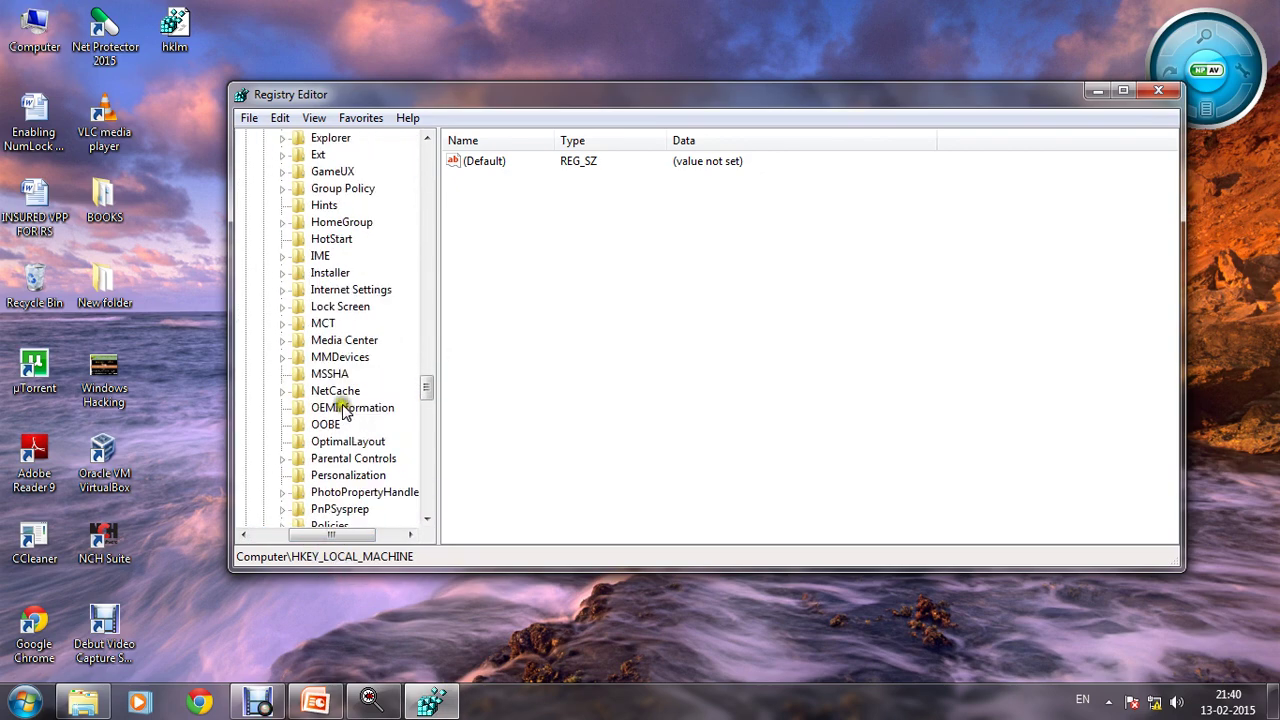
scroll(342, 412, "up", 3)
scroll(340, 414, "down", 5)
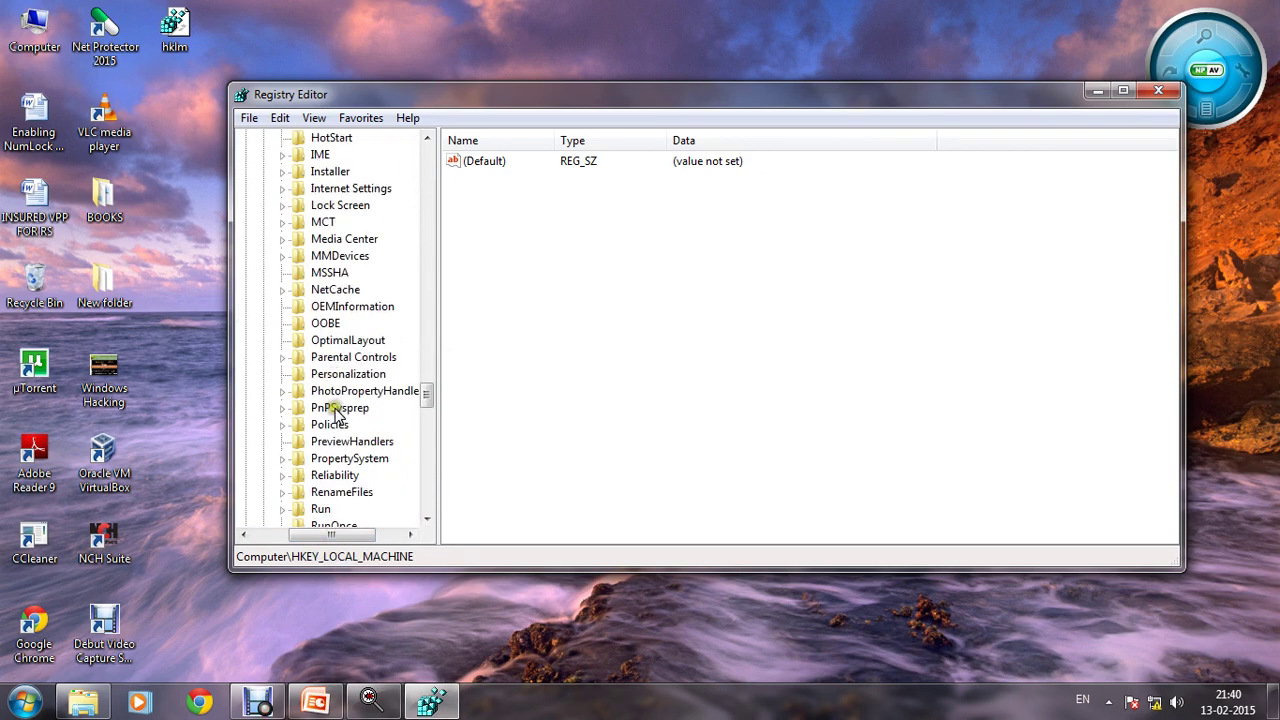
scroll(335, 412, "down", 1)
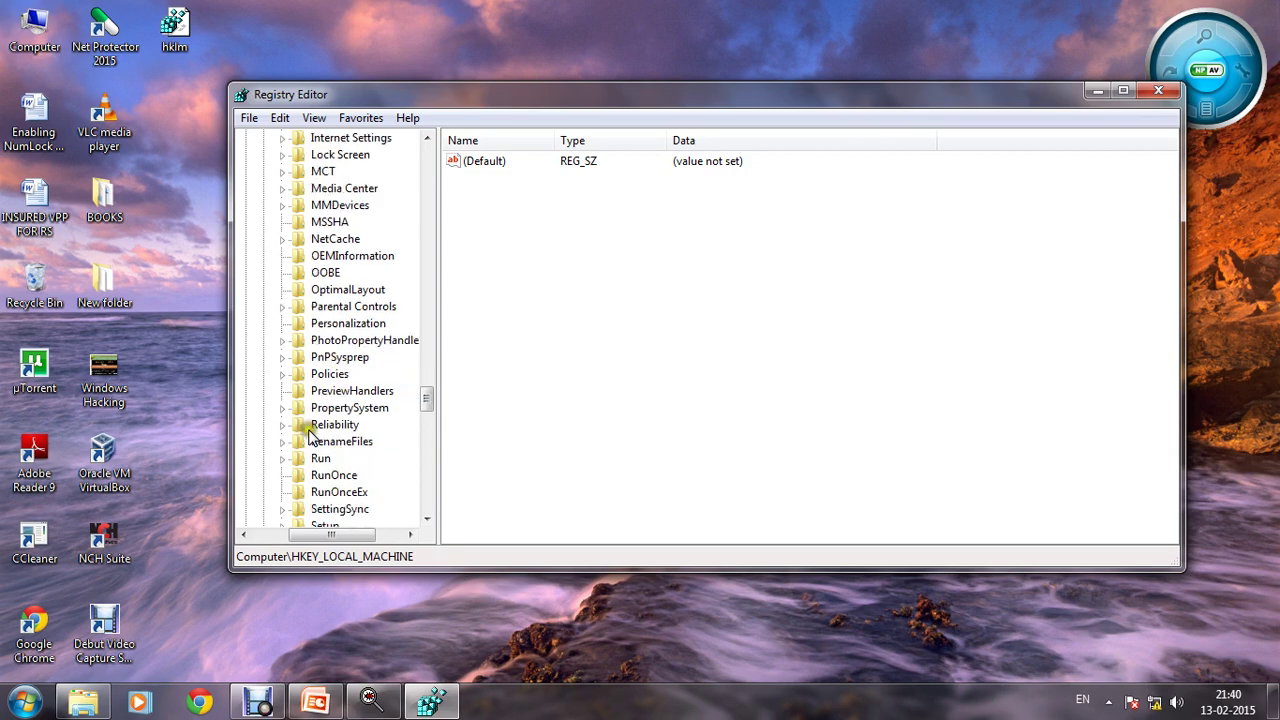
left_click(284, 373)
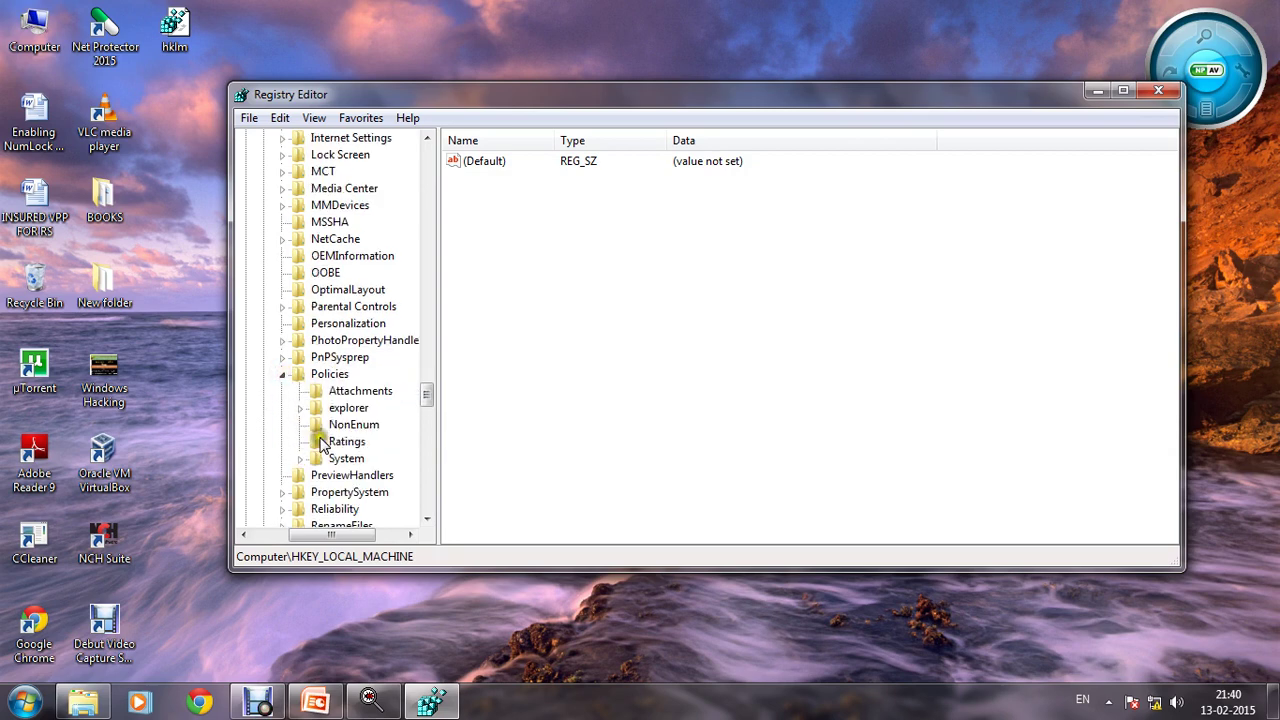
left_click(340, 410)
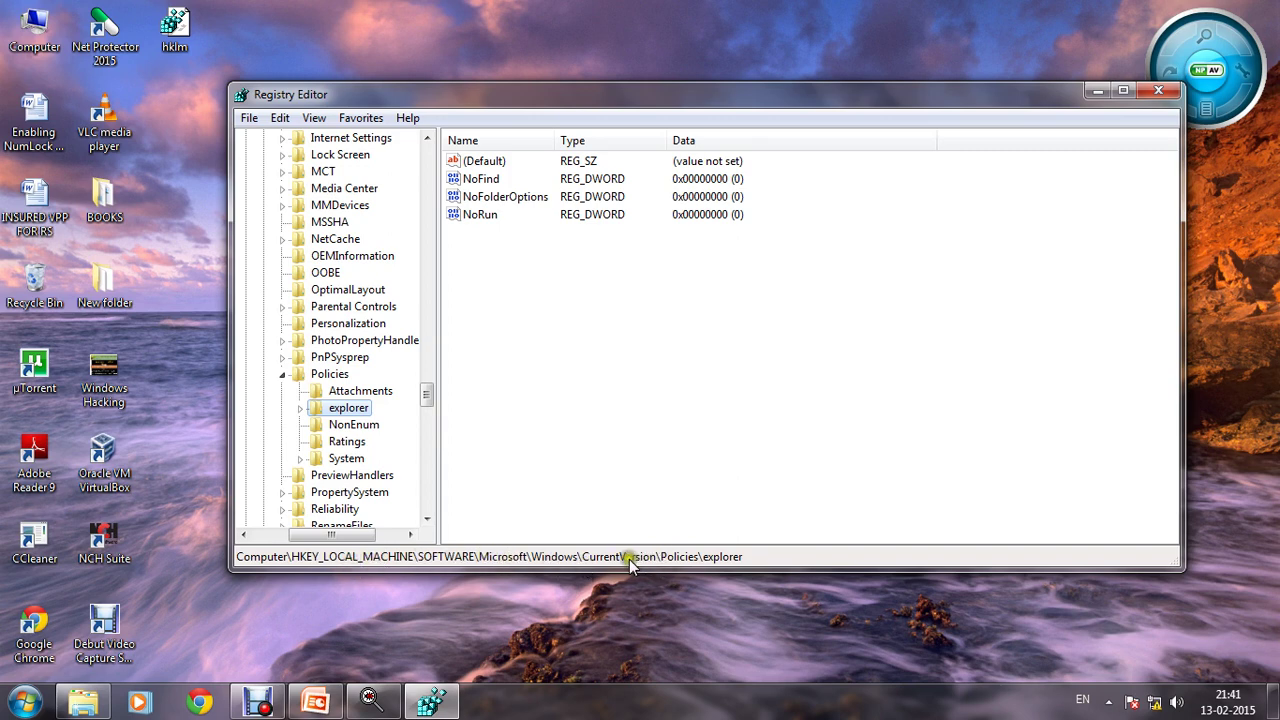
left_click(713, 556)
left_click(355, 459)
- Search the registry for "explorer" in keys, values and data
left_click(249, 118)
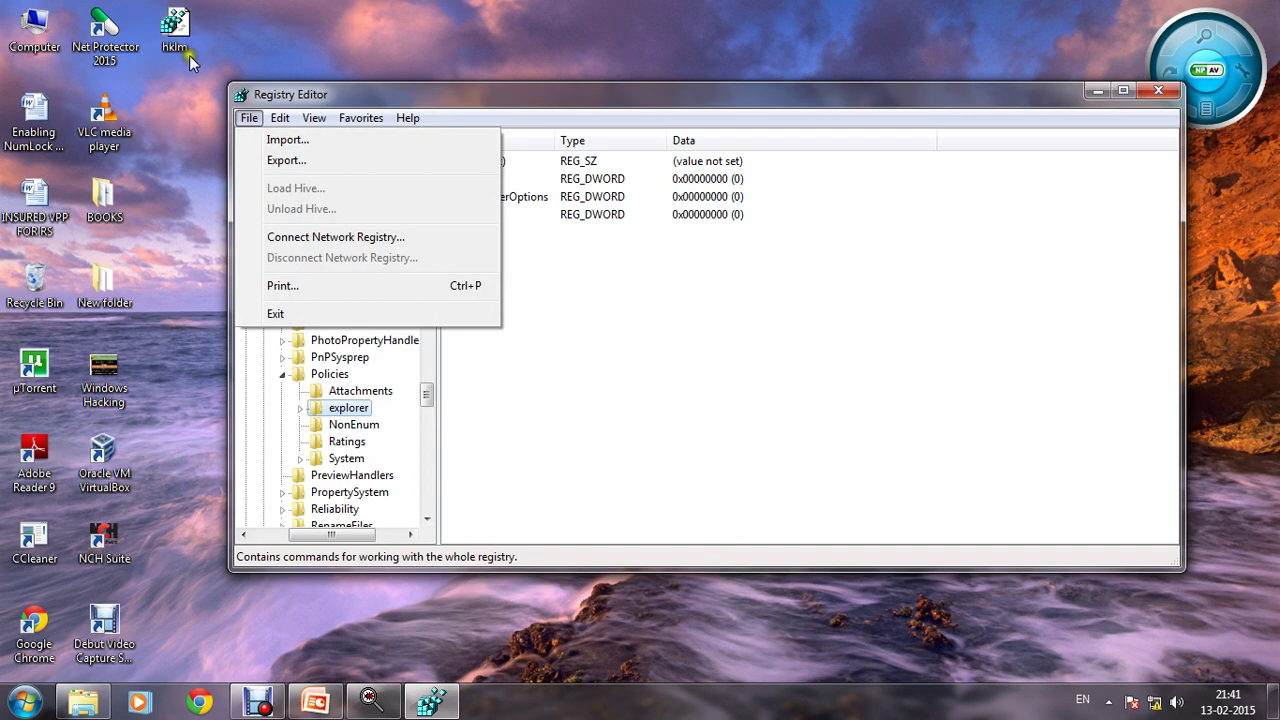
mouse_move(281, 120)
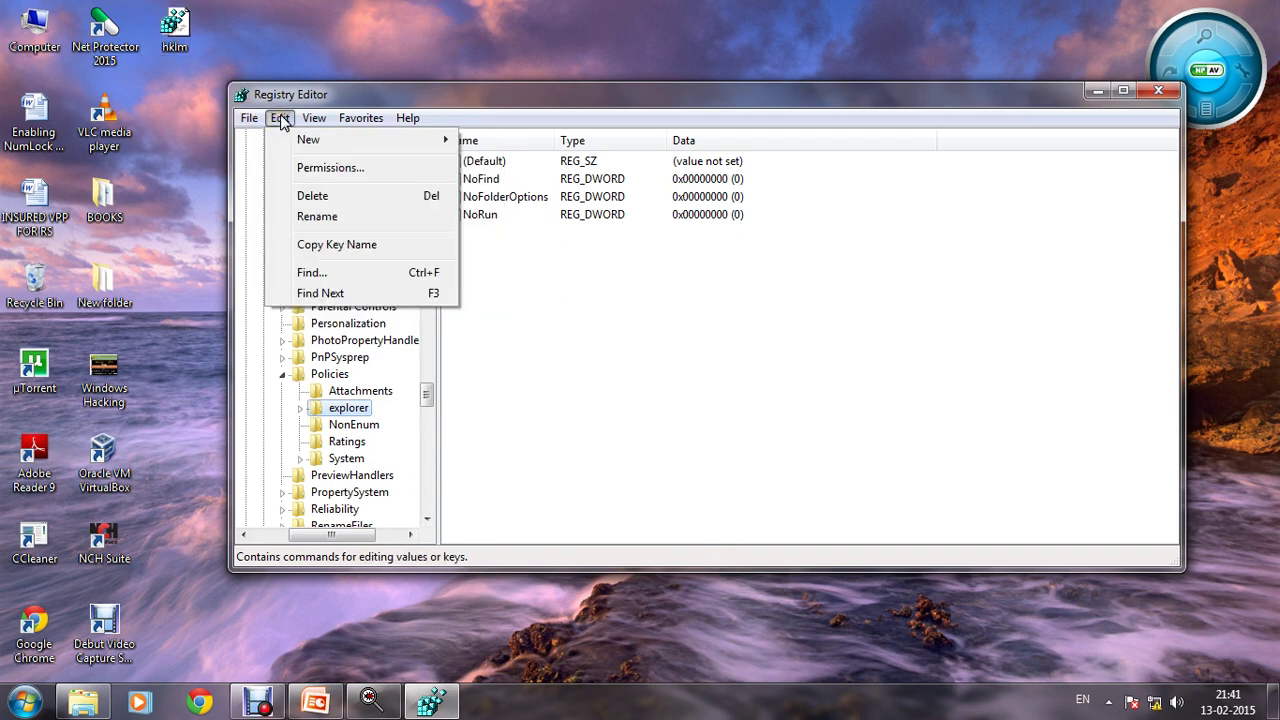
left_click(332, 274)
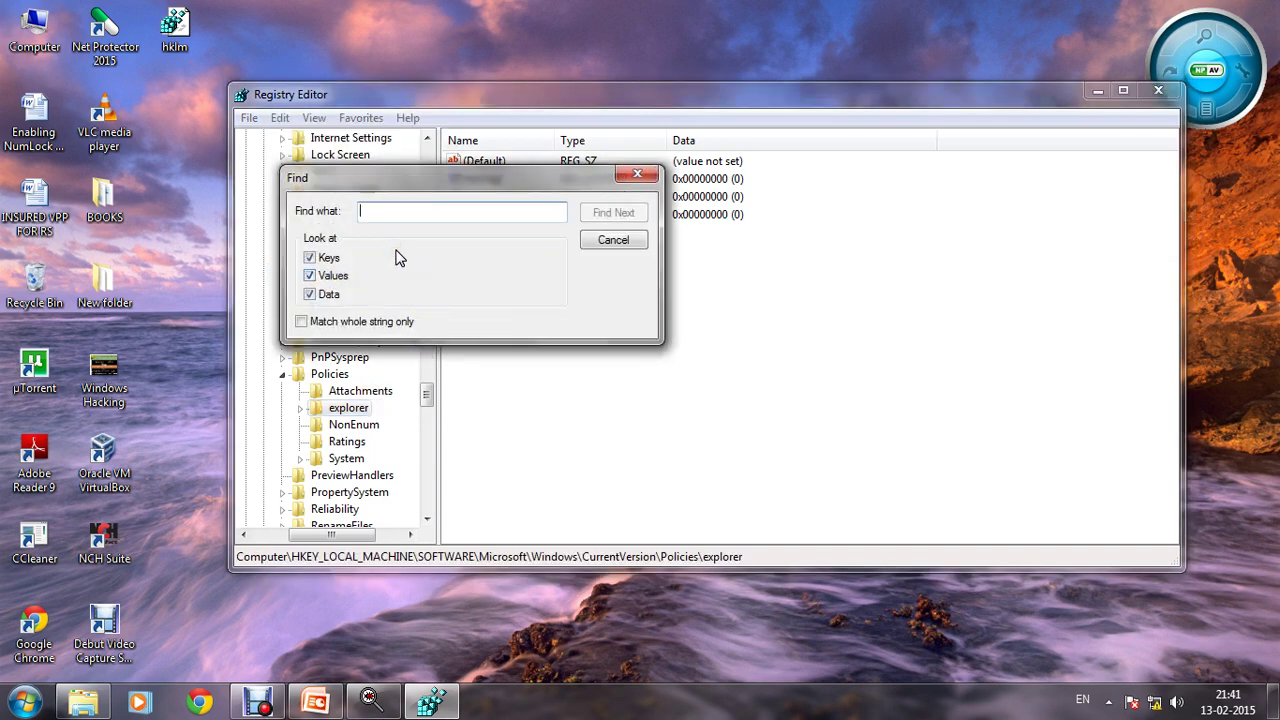
type("explorer")
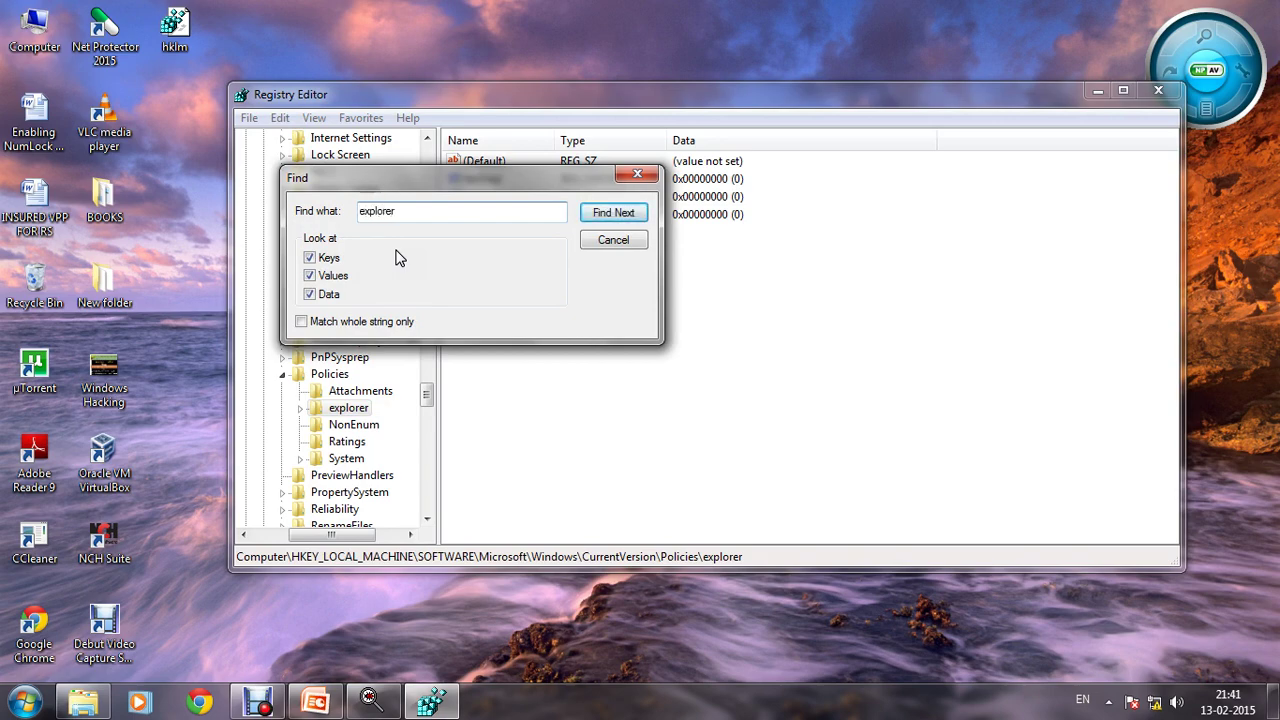
key("Return")
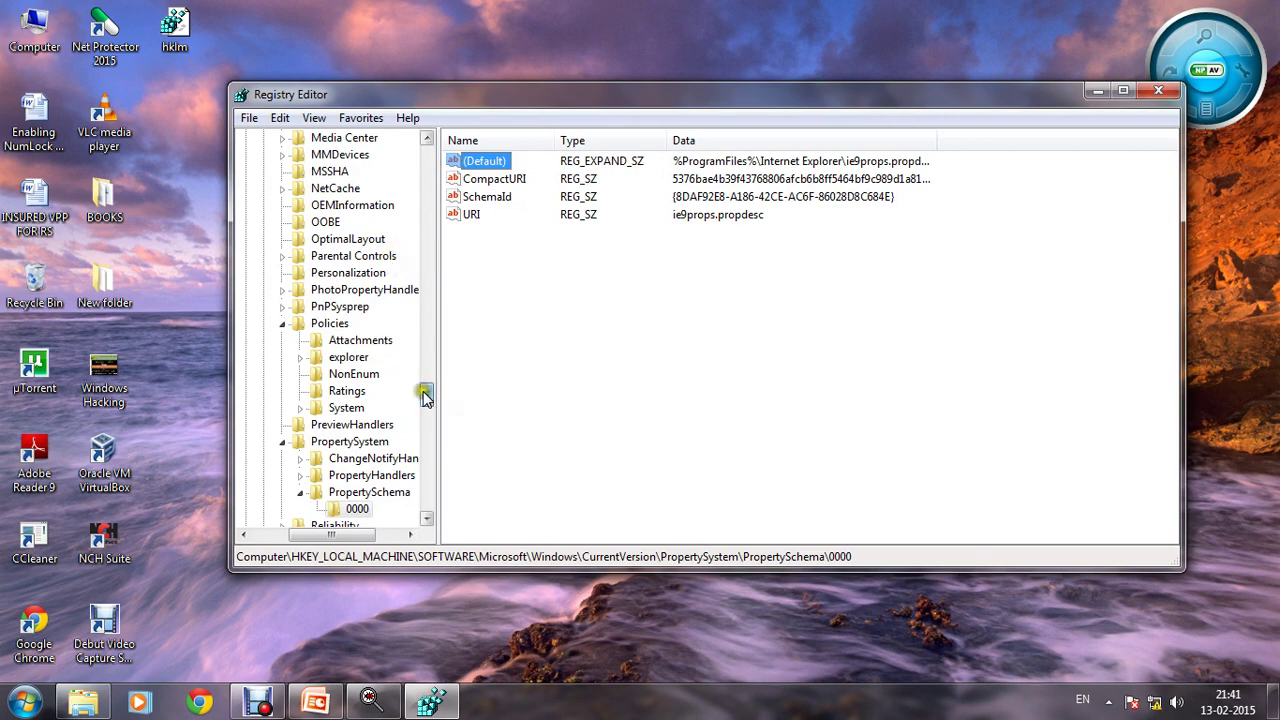
- Step through further matches for "explorer" with Find Next, examining the key path of each match
left_click_drag(426, 397, 426, 412)
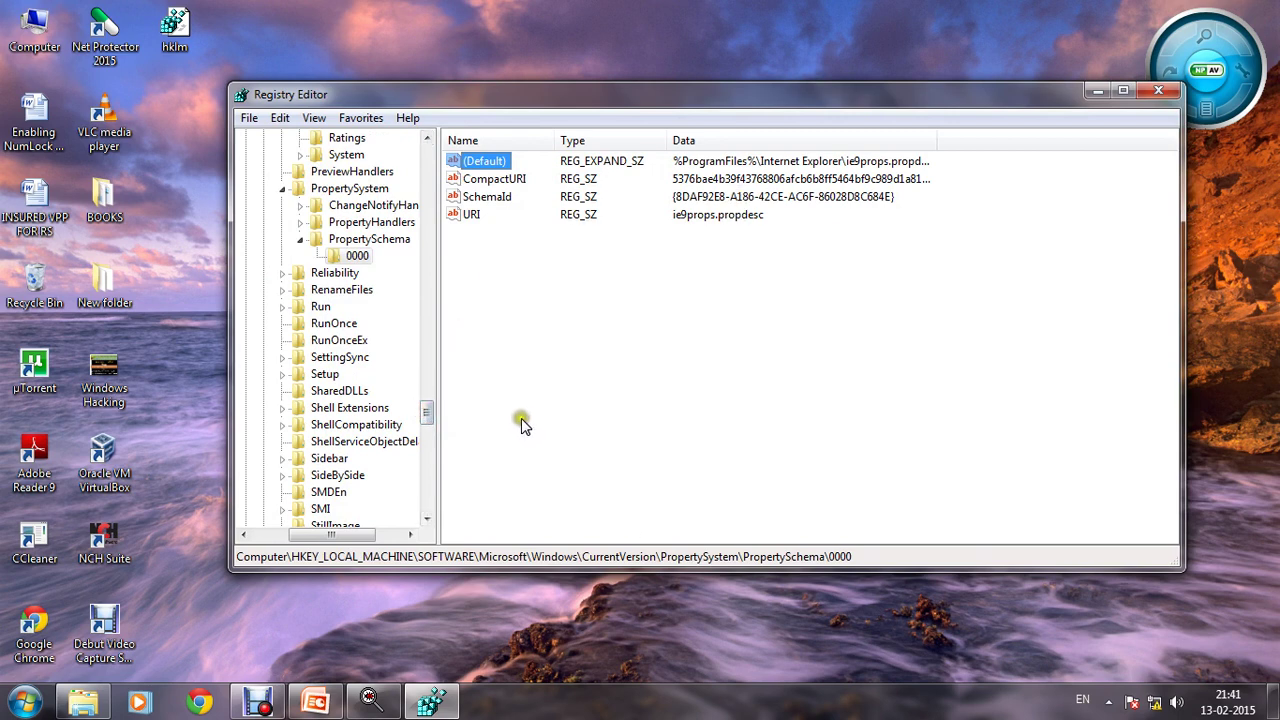
left_click(280, 118)
left_click(313, 342)
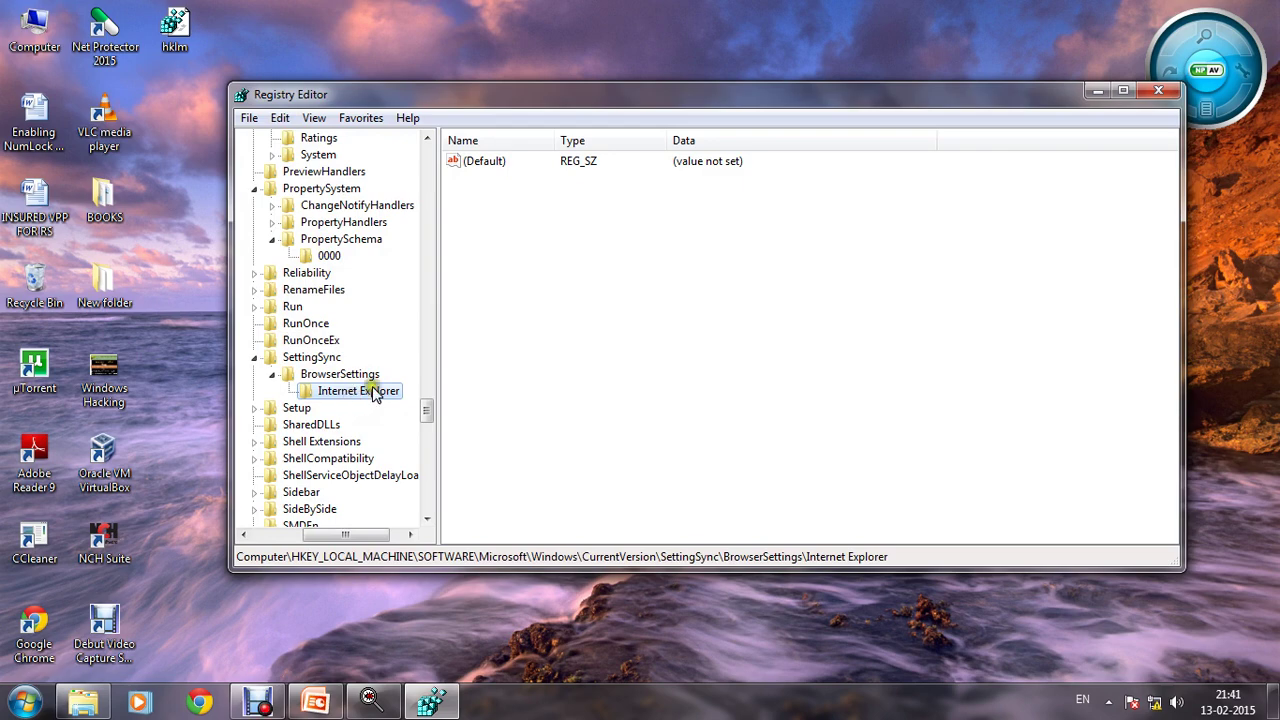
key("F3")
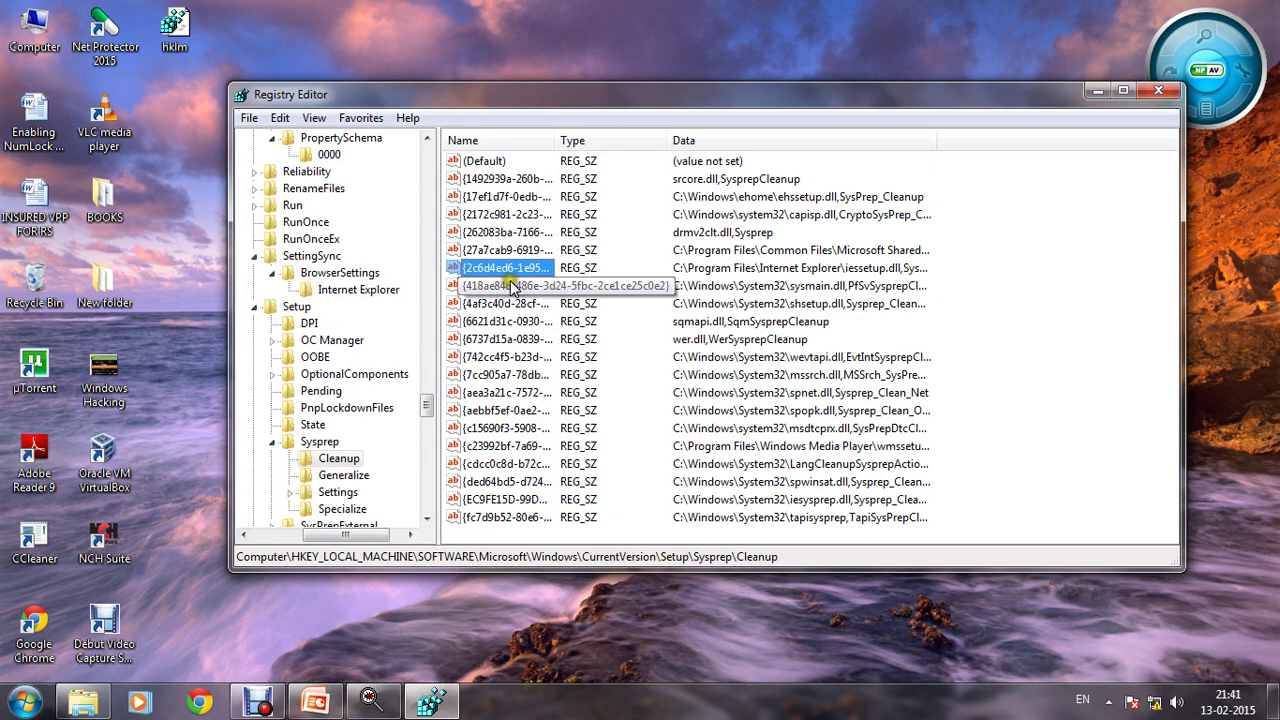
key("F3")
key("F3")
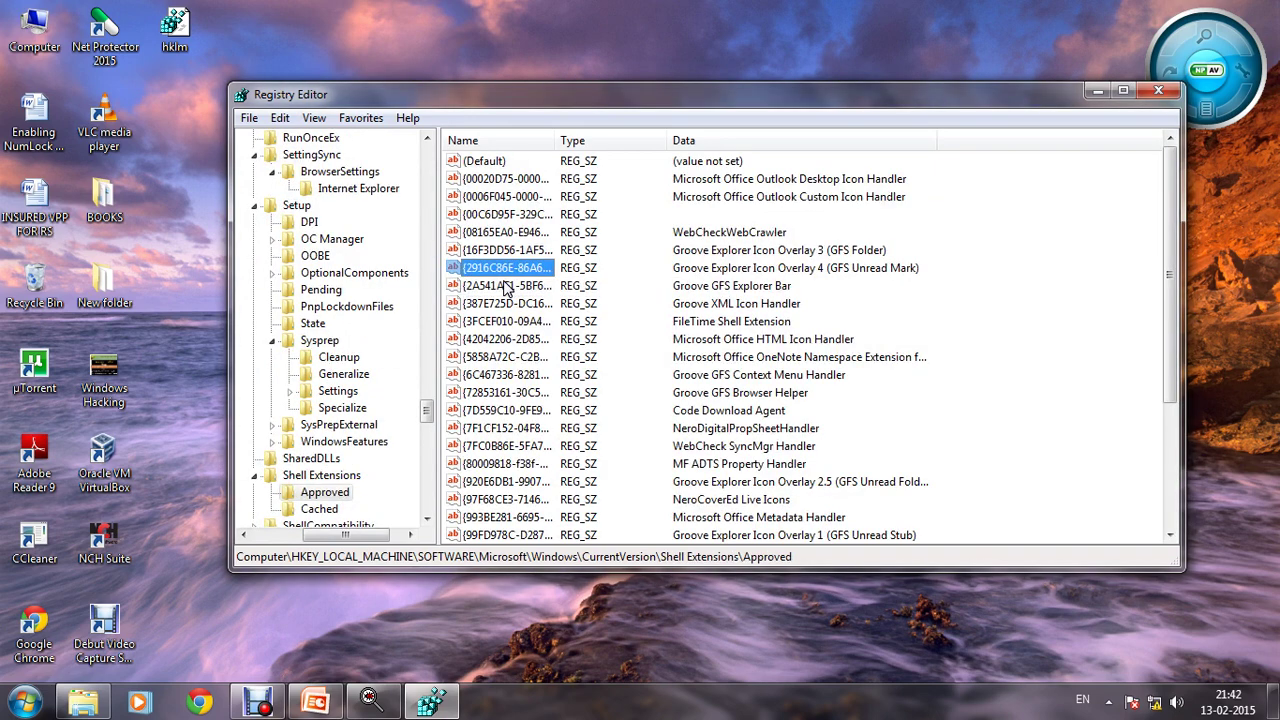
key("F3")
key("F3")
key("F3")
key("F3")
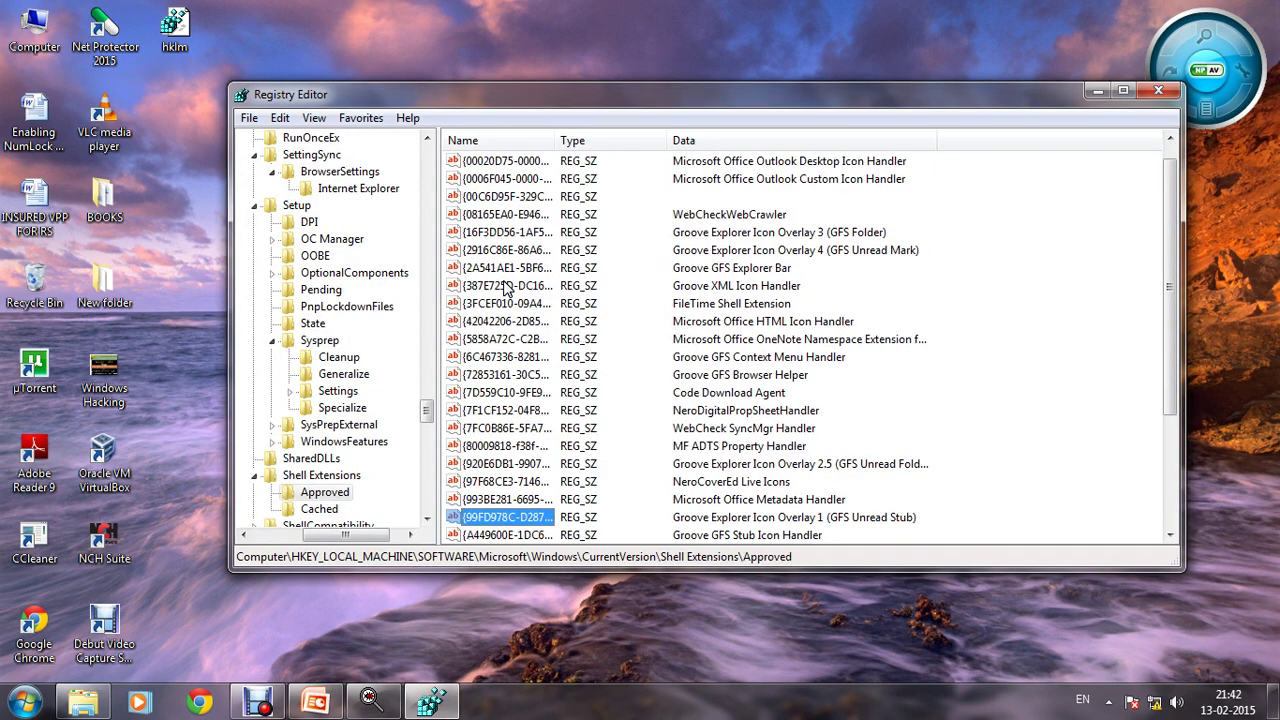
key("F3")
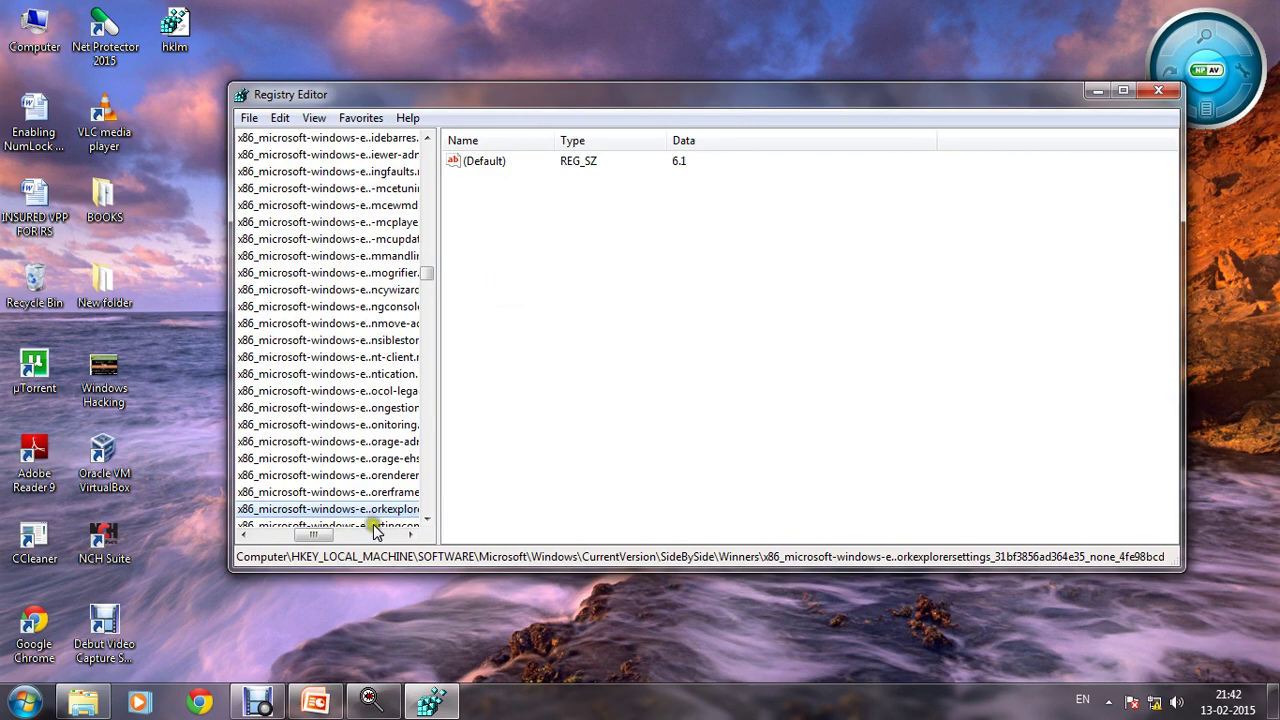
left_click(313, 535)
left_click_drag(313, 535, 286, 533)
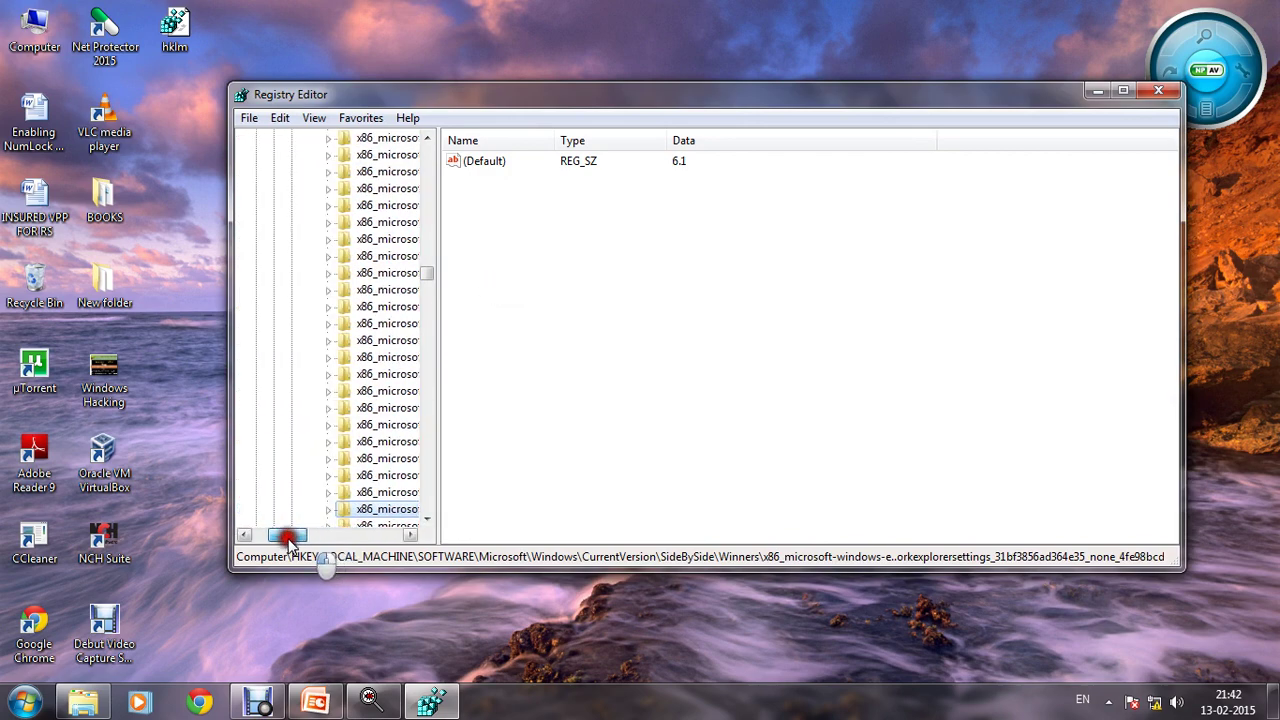
key("F3")
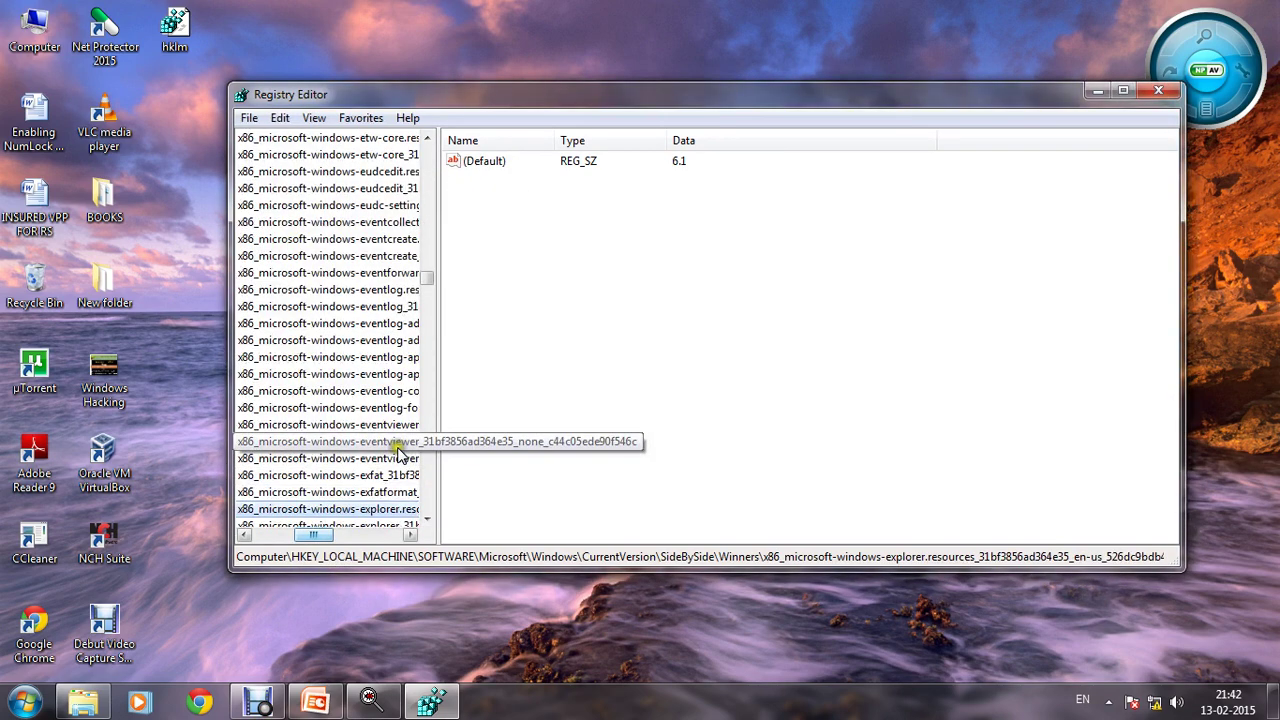
key("F3")
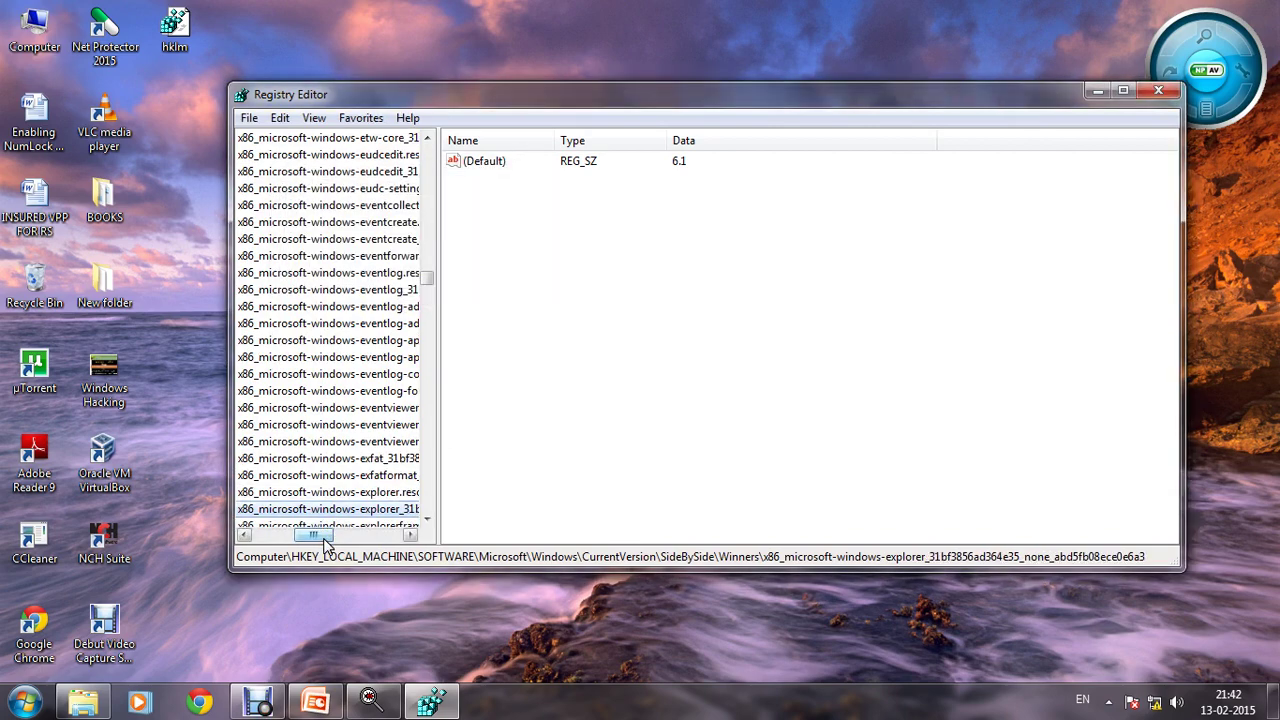
mouse_move(320, 537)
left_mouse_down()
mouse_move(292, 535)
mouse_move(305, 540)
left_mouse_up()
key("F3")
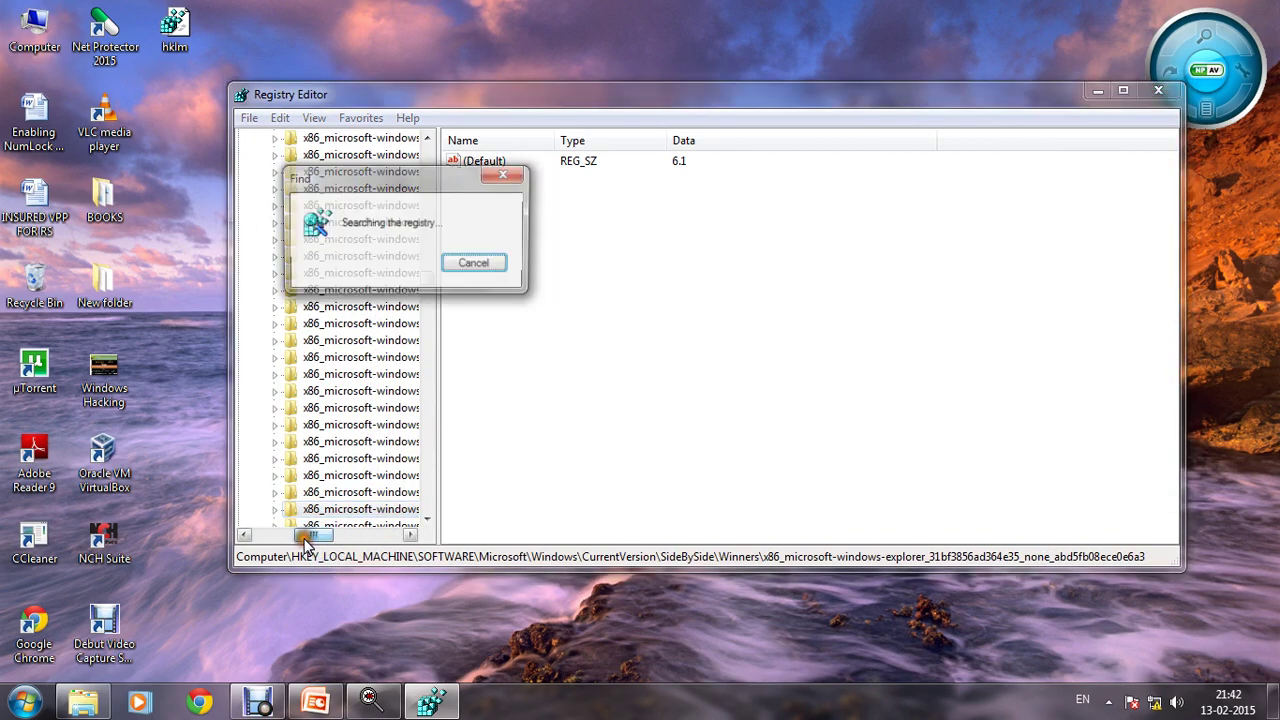
key("F3")
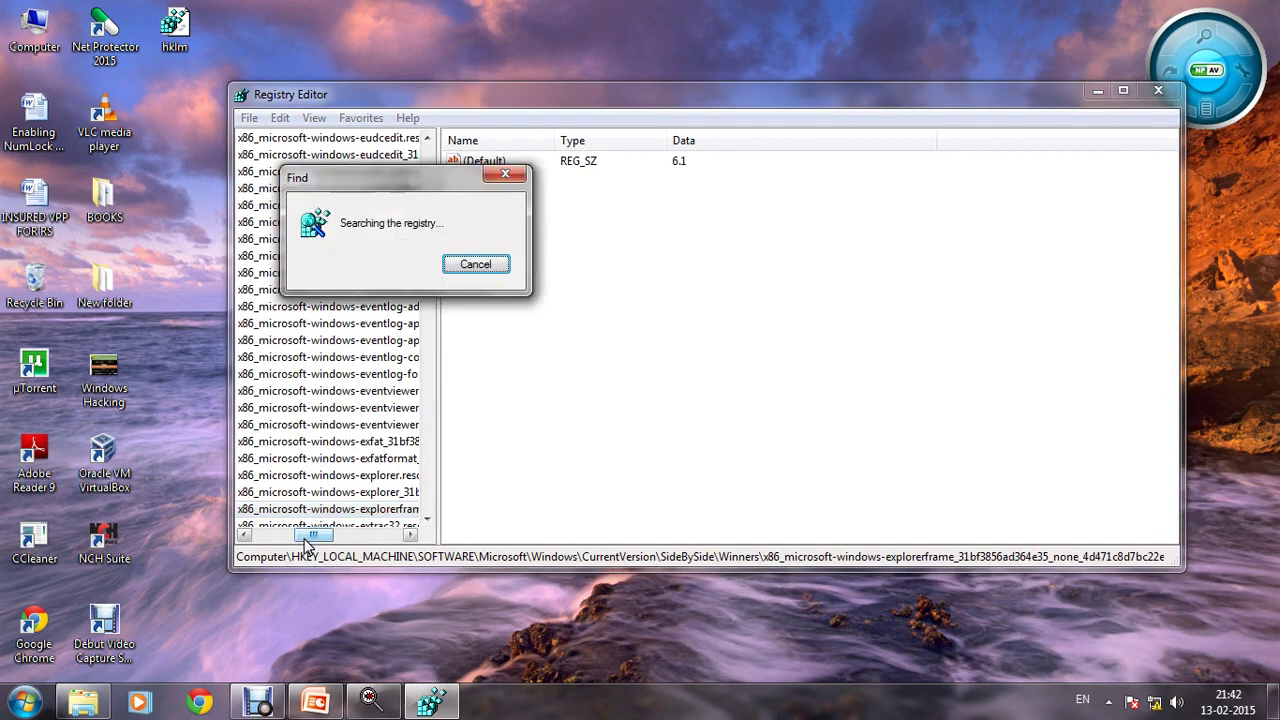
key("F3")
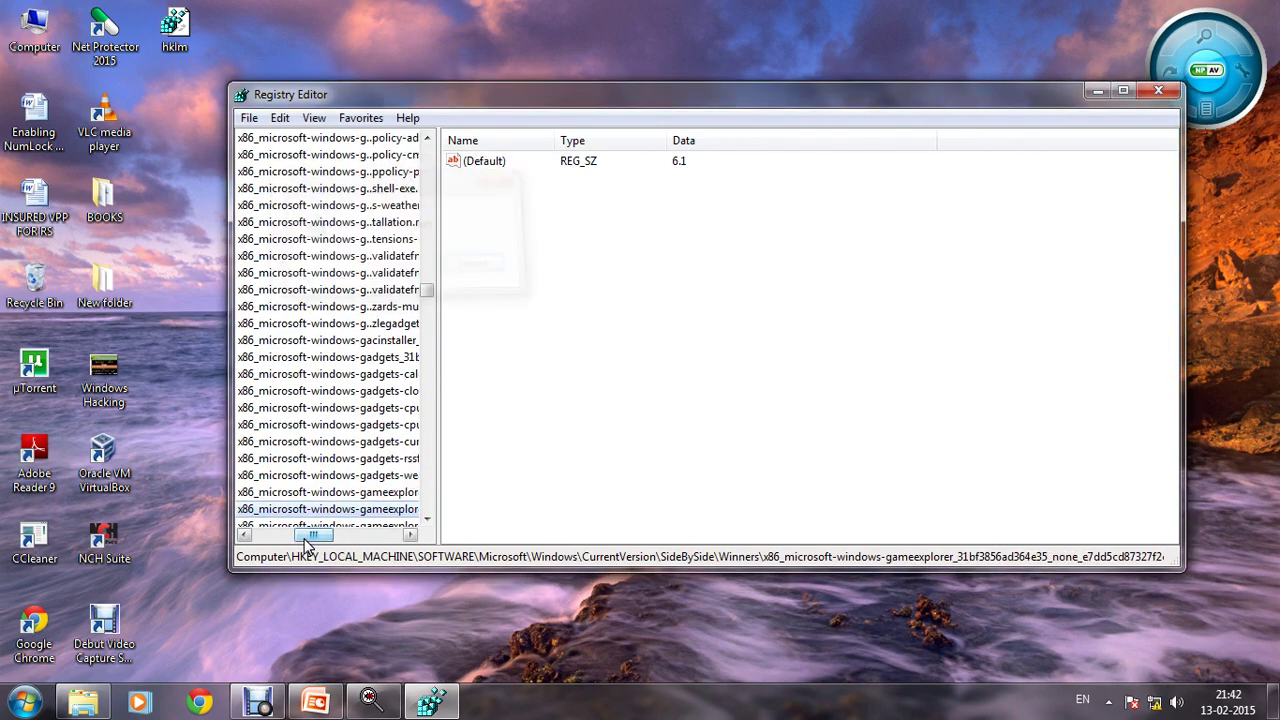
key("F3")
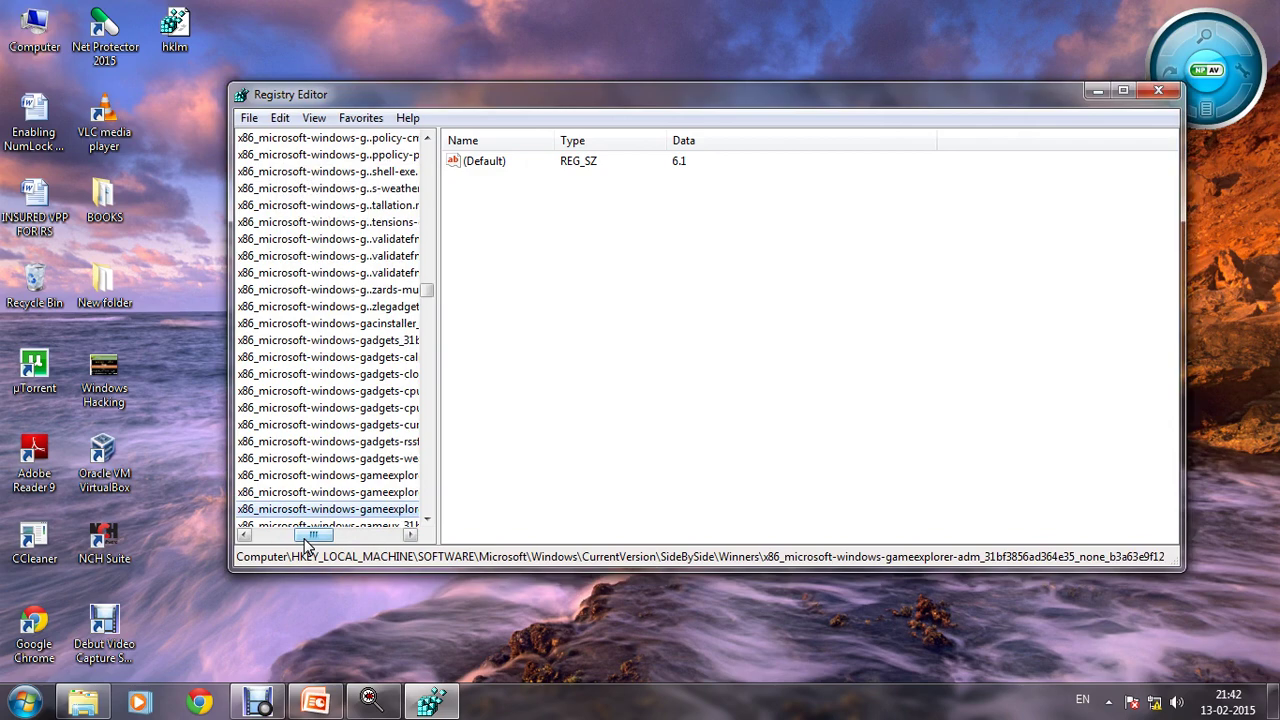
key("F3")
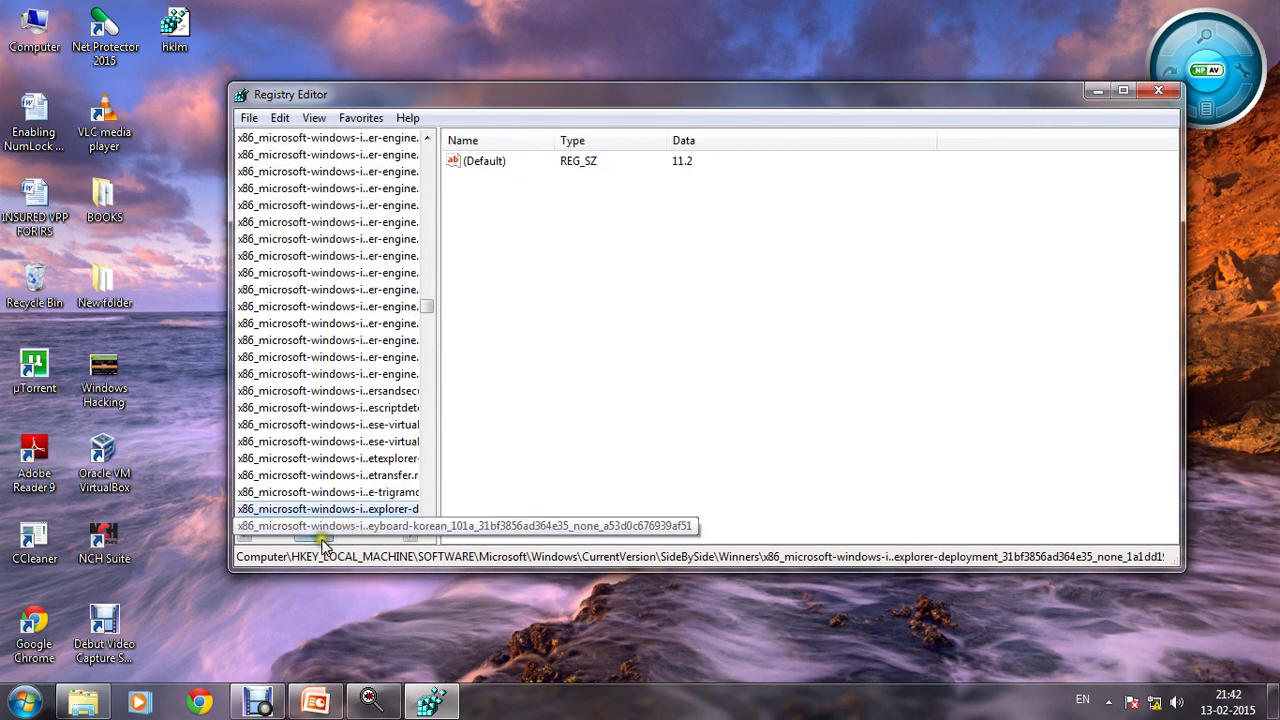
- Return to the start of the registry tree and collapse the SOFTWARE and HKEY_LOCAL_MACHINE branches
mouse_move(313, 540)
left_mouse_down()
mouse_move(274, 537)
mouse_move(292, 537)
left_mouse_up()
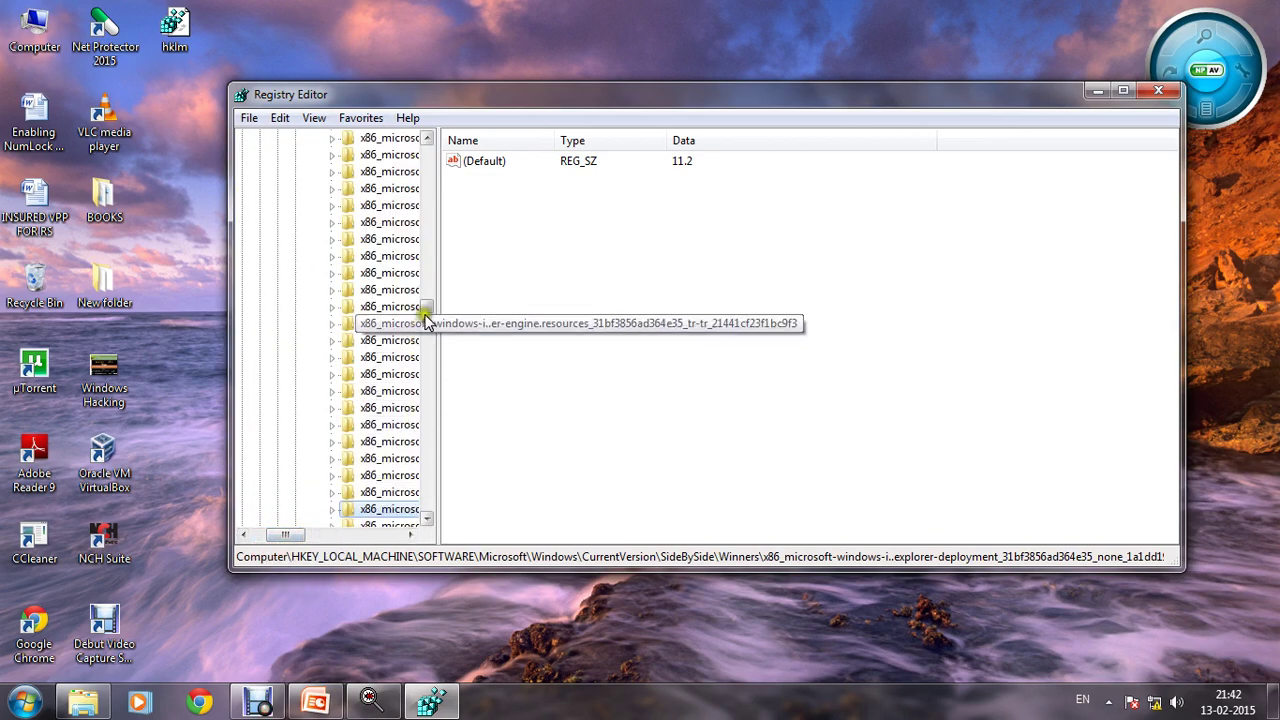
left_click_drag(423, 306, 433, 256)
left_click_drag(437, 345, 428, 150)
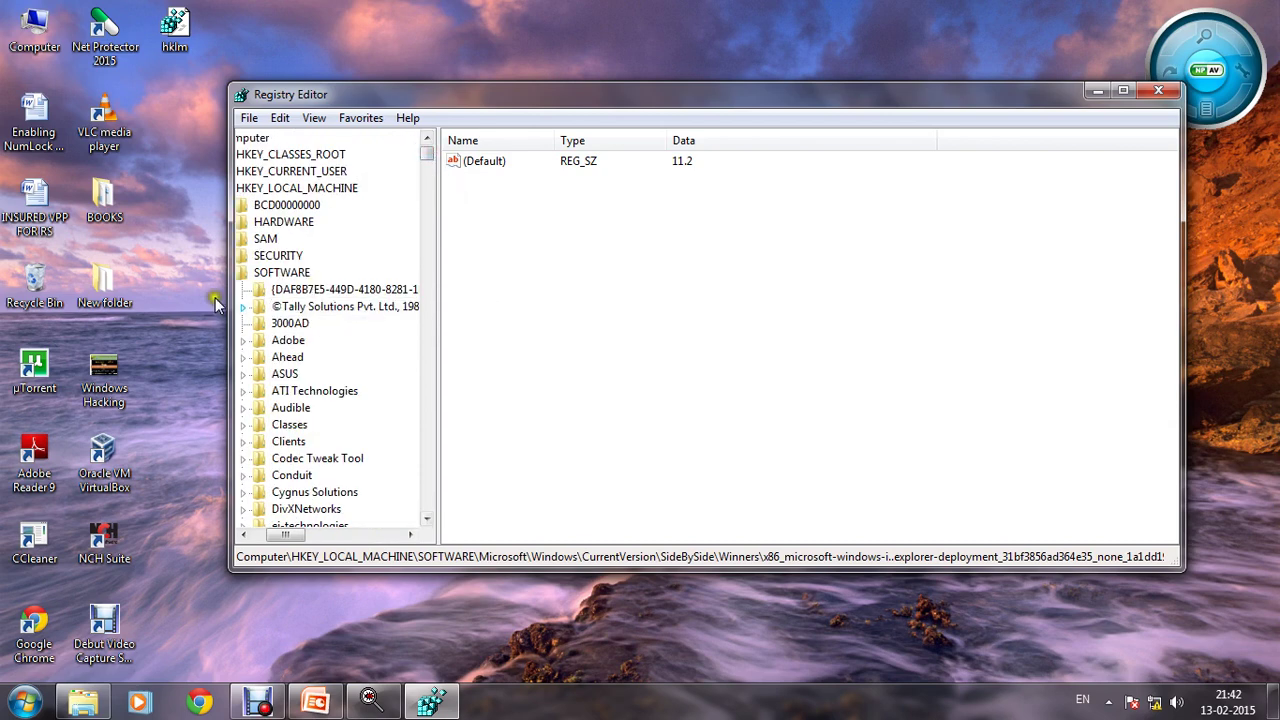
left_click_drag(308, 533, 284, 531)
left_click(265, 277)
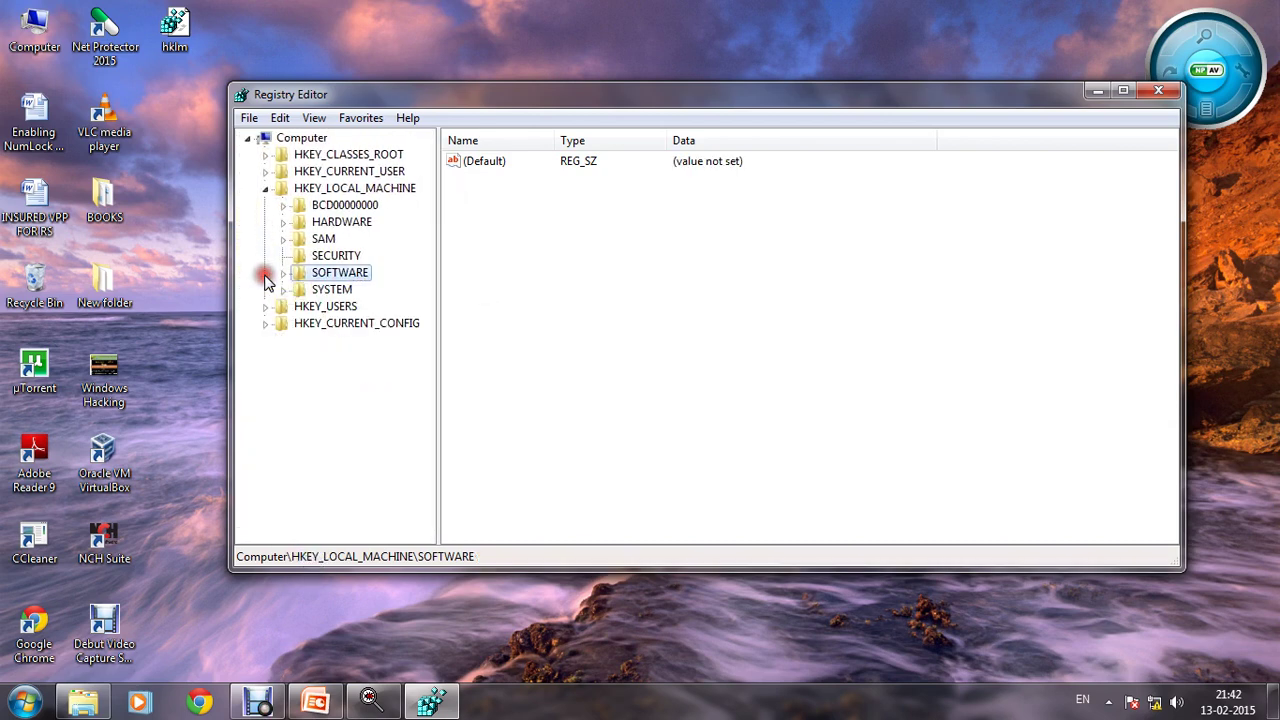
left_click(265, 189)
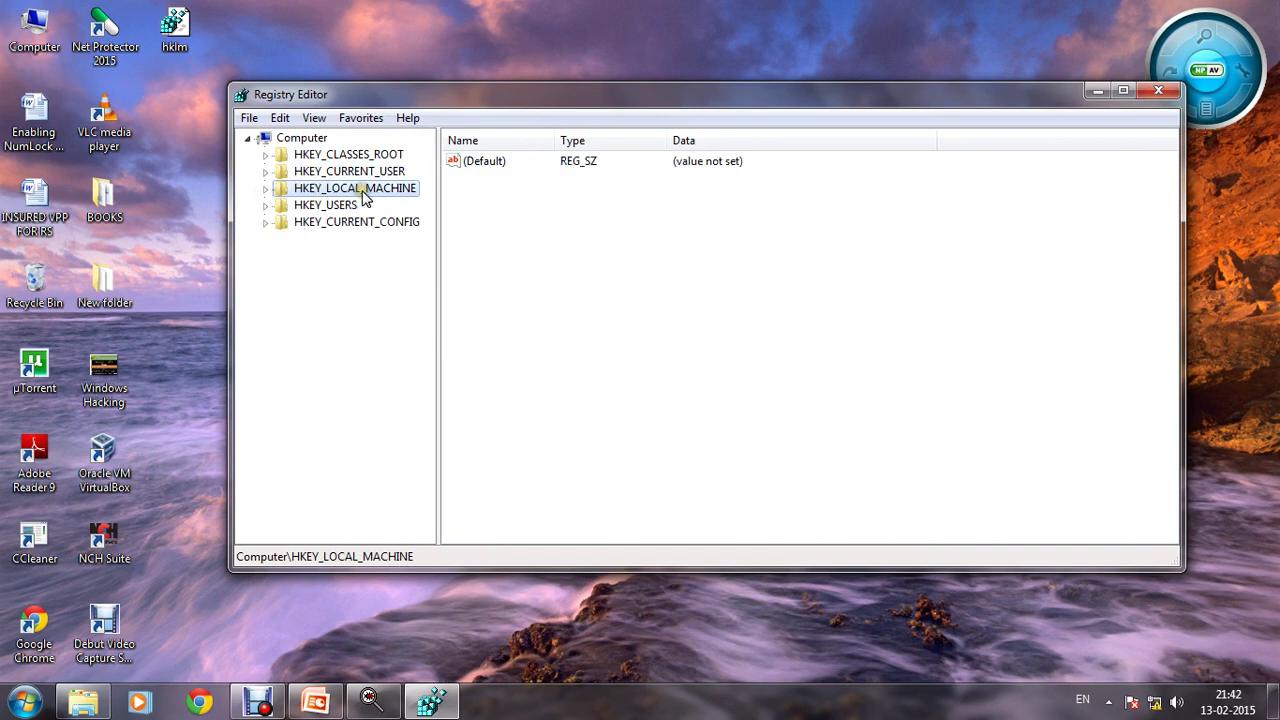
- View the editing commands available for the HKEY_LOCAL_MACHINE key, including Find and Find Next
left_click(484, 230)
left_click(279, 118)
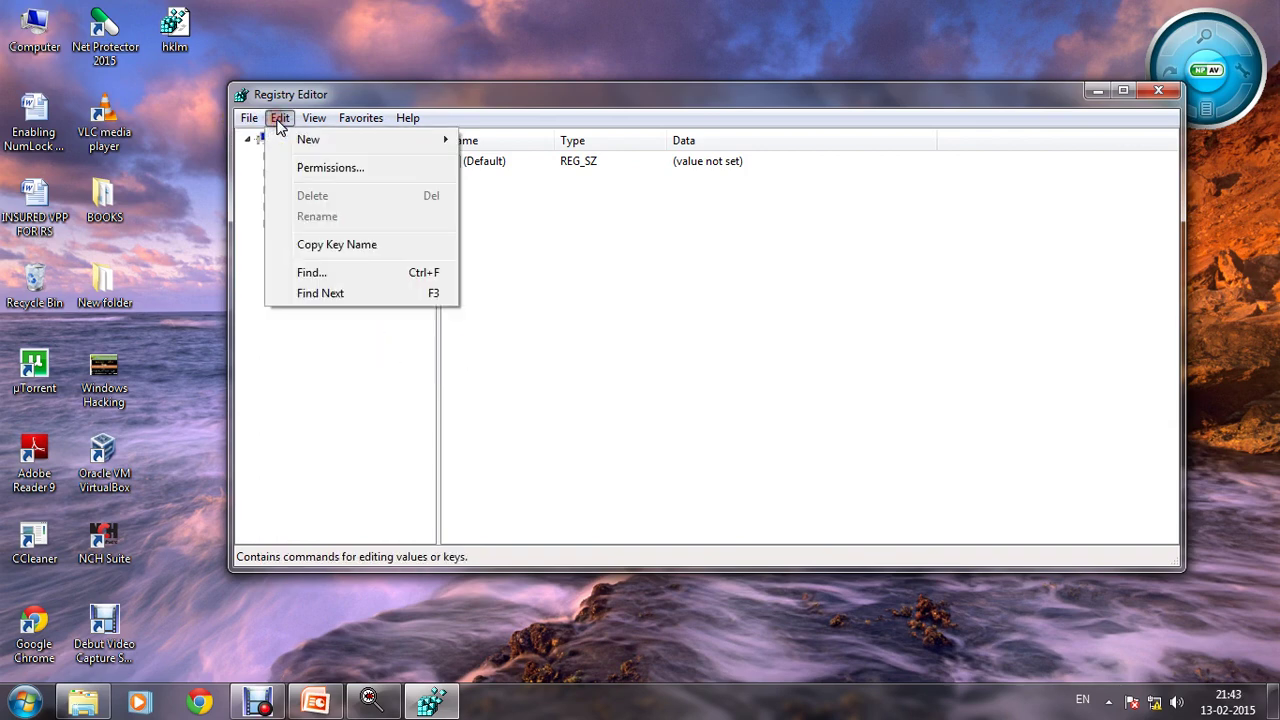
left_click(359, 425)
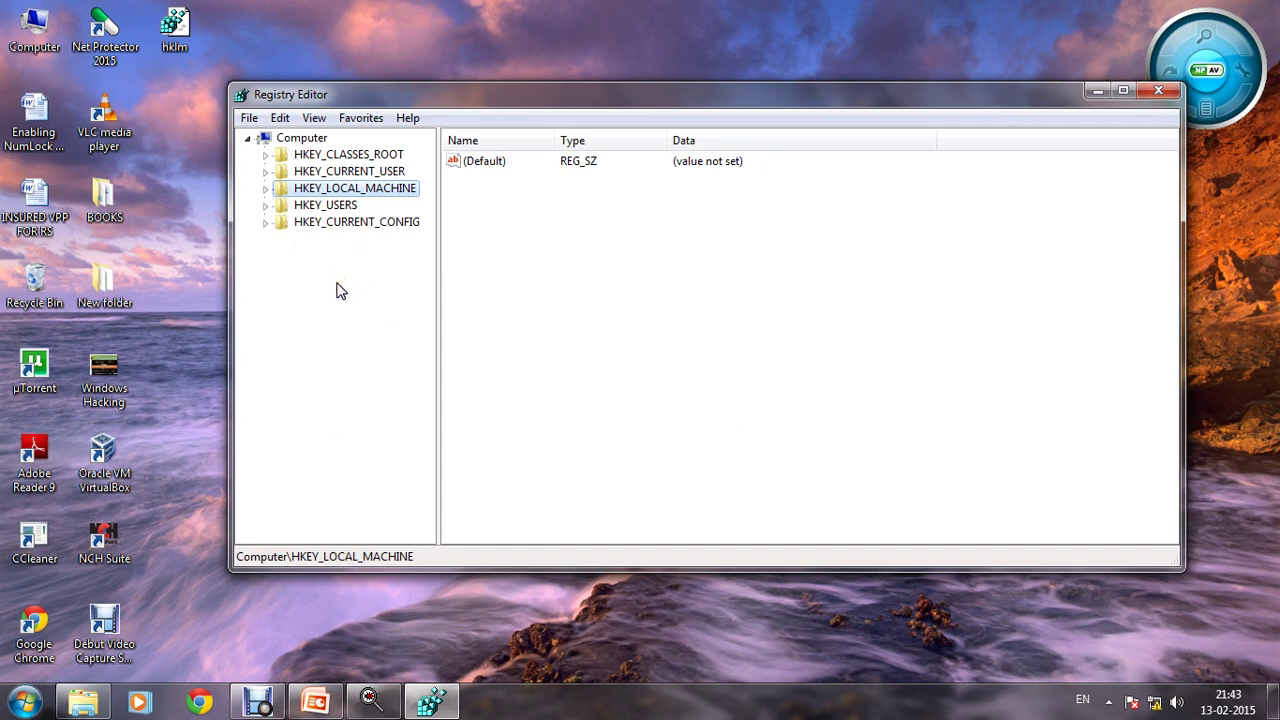
- Expand HKEY_LOCAL_MACHINE, its SOFTWARE key and the Microsoft key beneath it
left_click(266, 189)
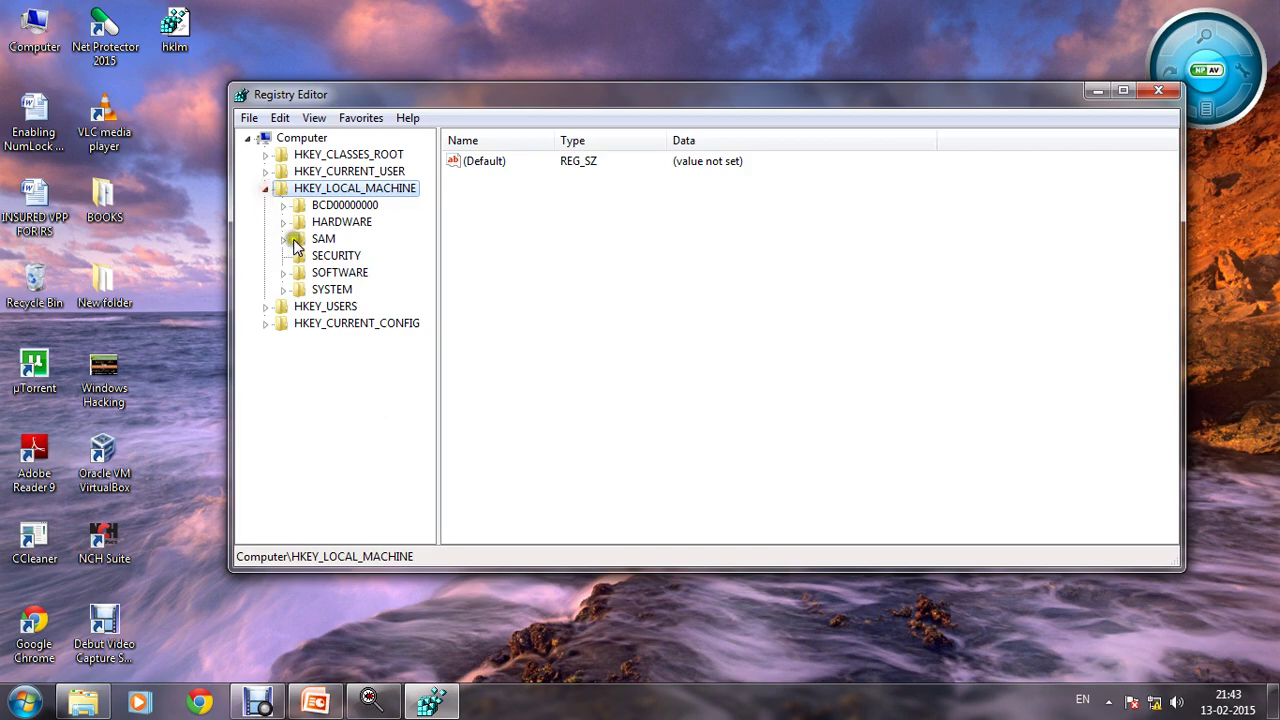
left_click(285, 273)
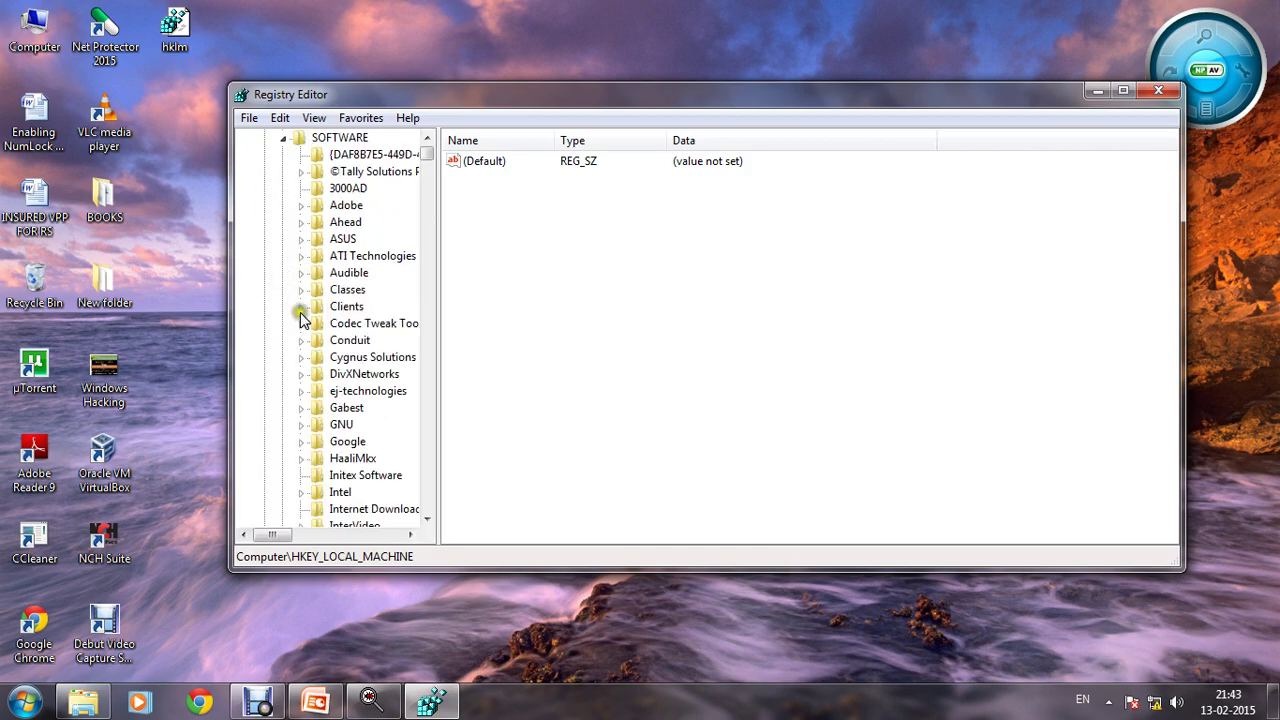
scroll(305, 380, "down", 4)
left_click(302, 424)
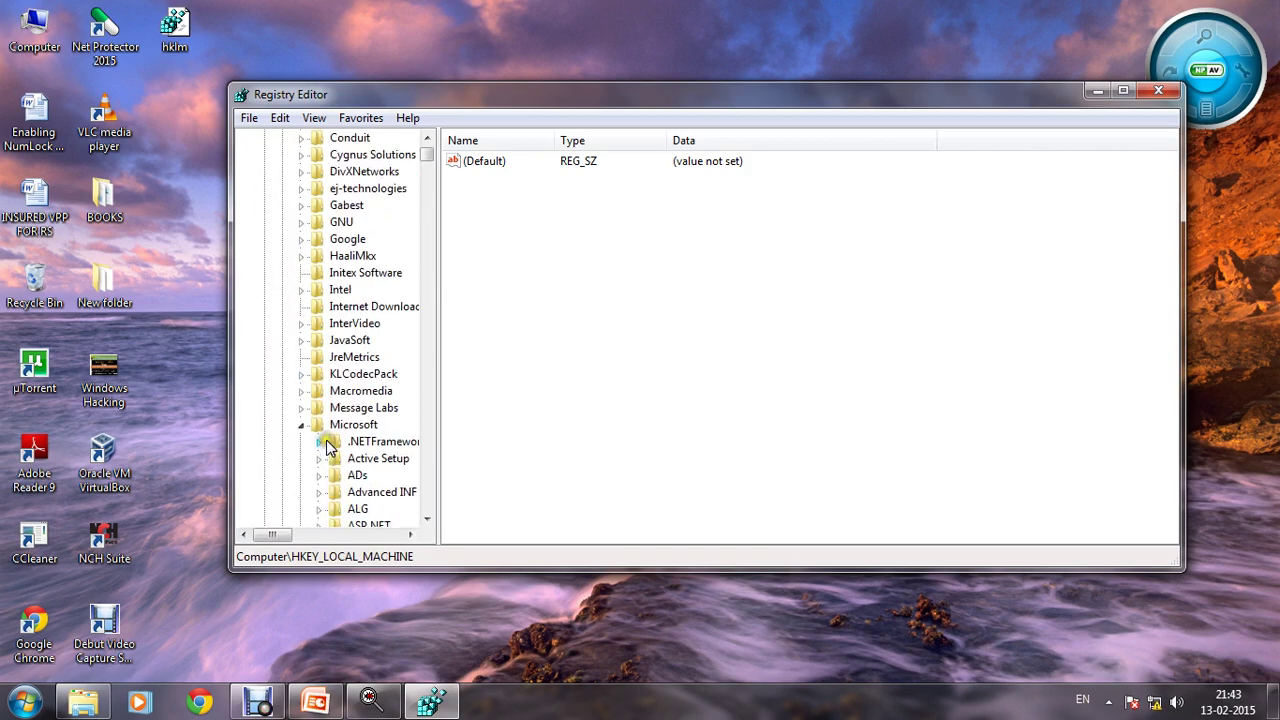
- Locate the Windows key under Microsoft and expand it together with its CurrentVersion subkey
scroll(328, 447, "down", 15)
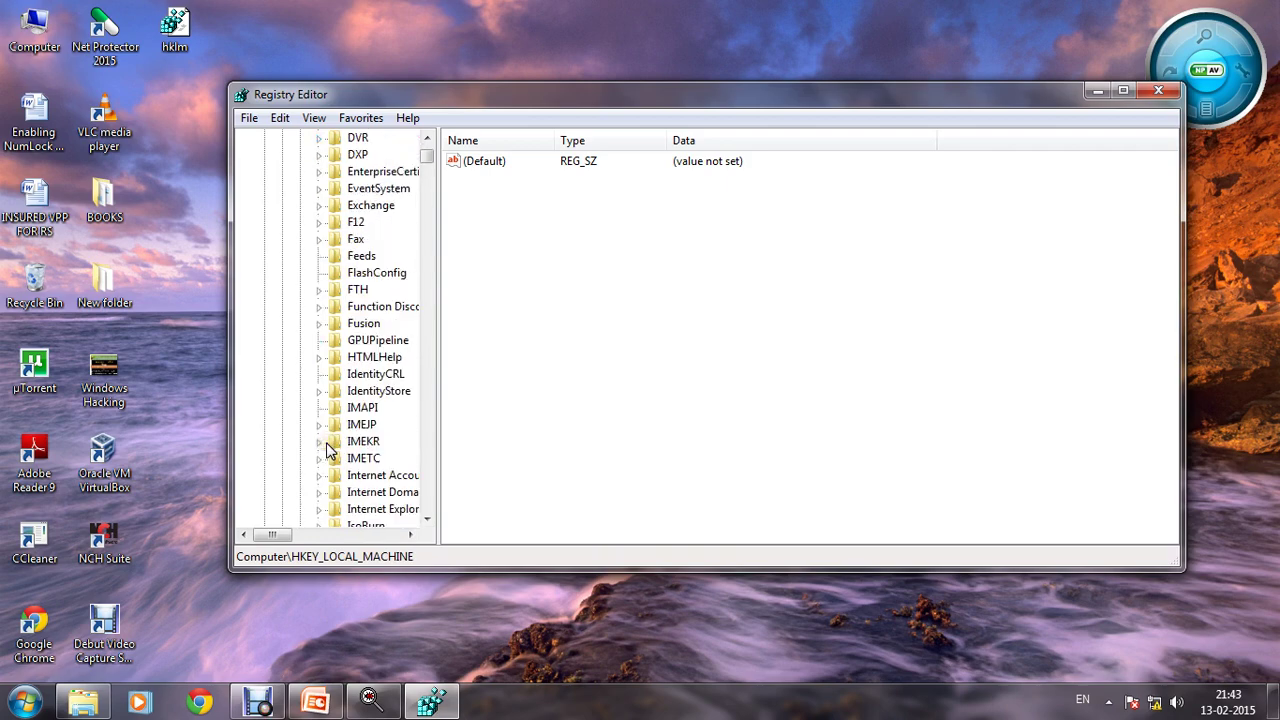
scroll(328, 447, "down", 8)
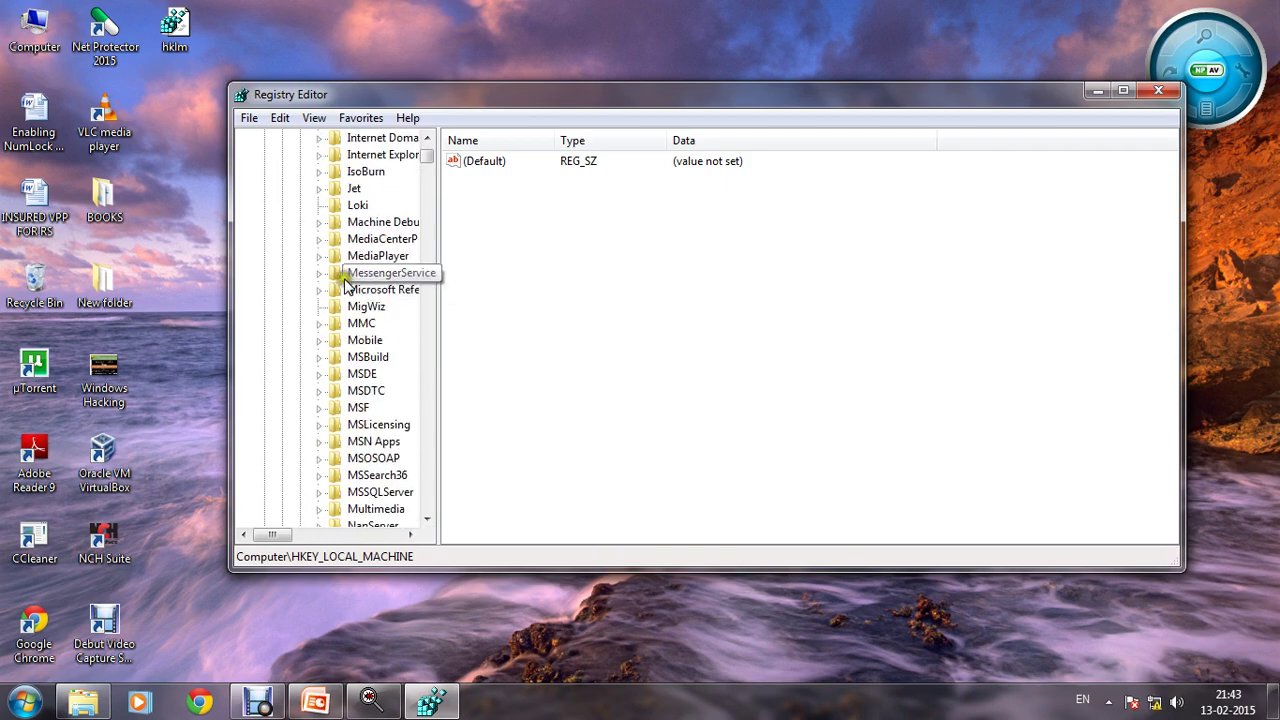
scroll(345, 278, "up", 3)
scroll(340, 277, "up", 14)
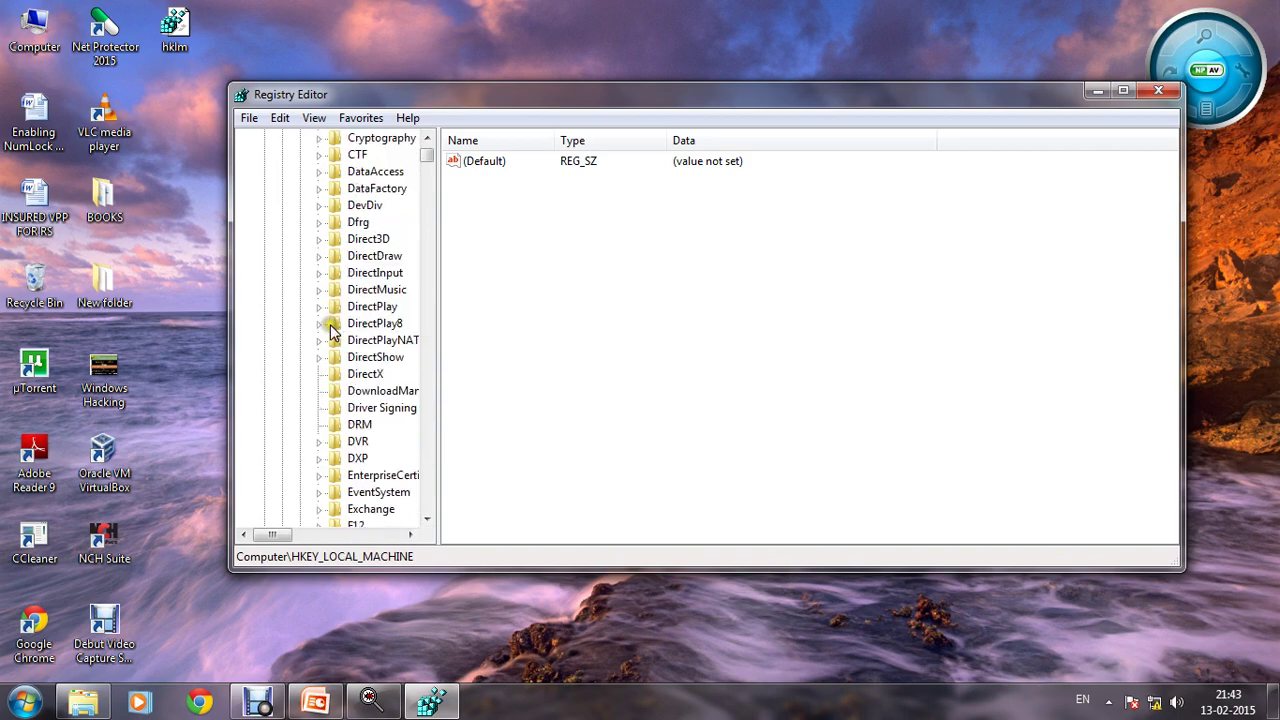
scroll(330, 335, "up", 2)
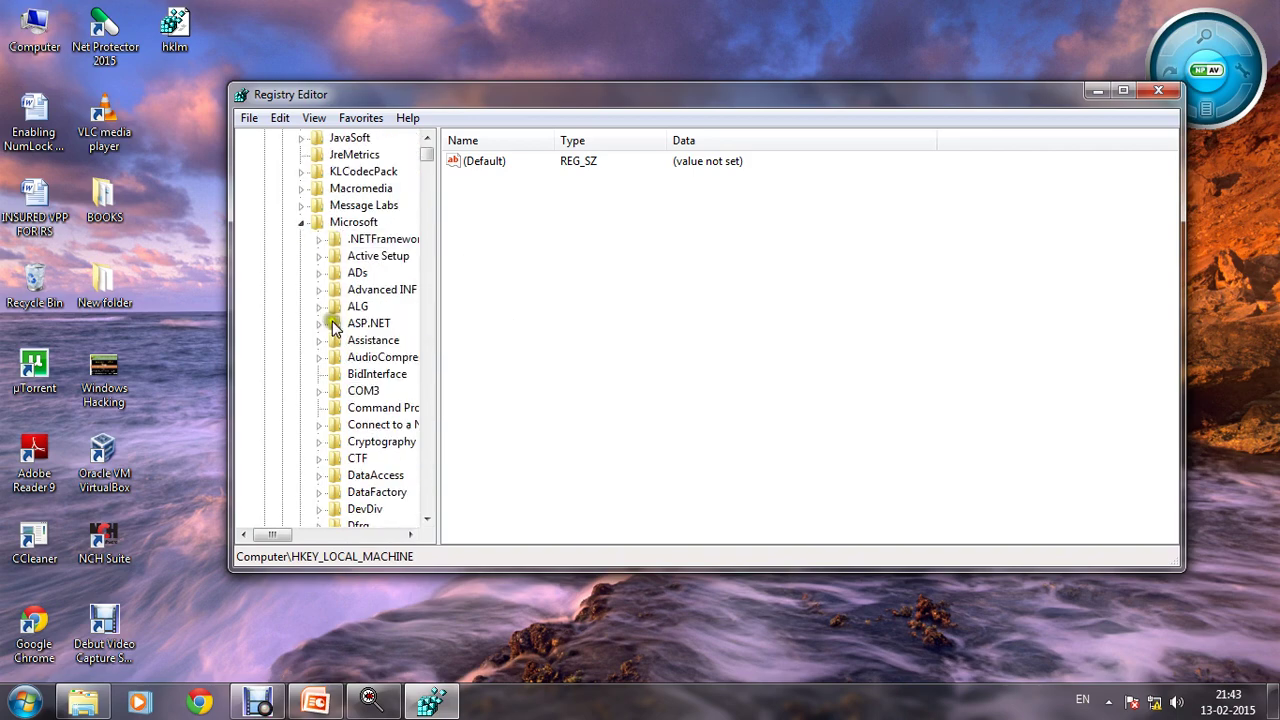
scroll(328, 390, "down", 5)
scroll(330, 408, "down", 5)
scroll(332, 411, "down", 20)
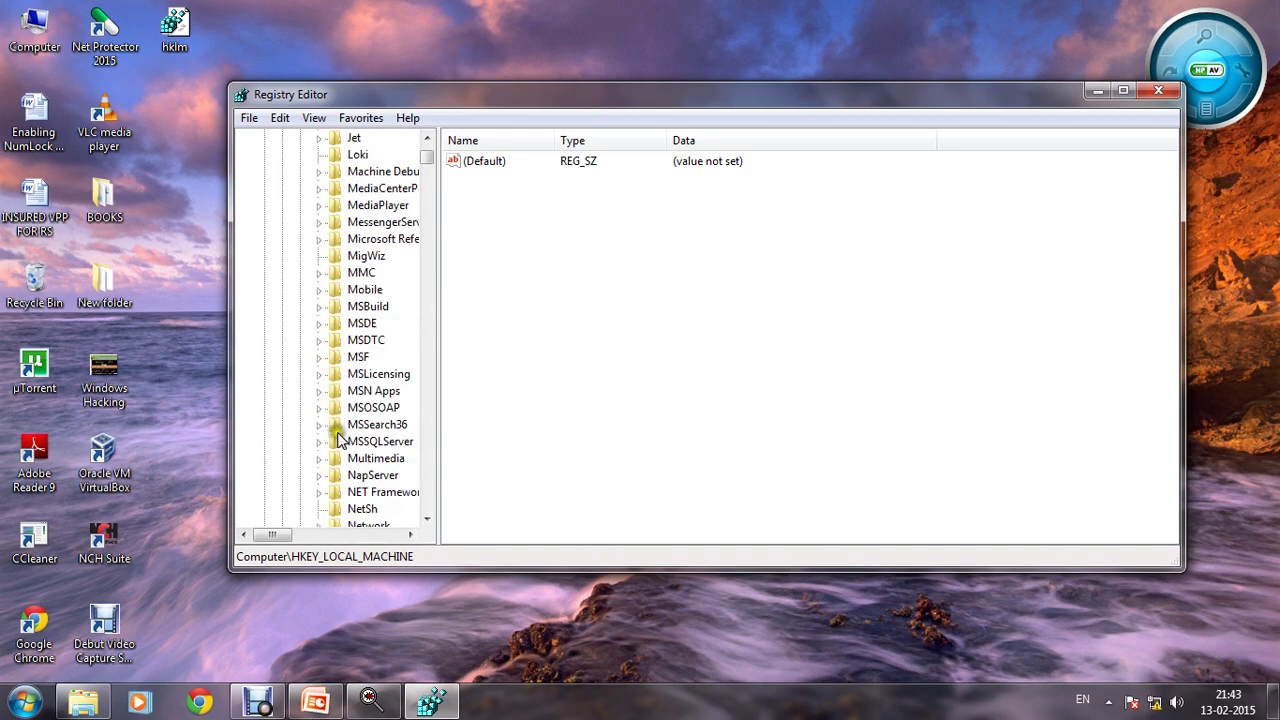
scroll(340, 435, "down", 6)
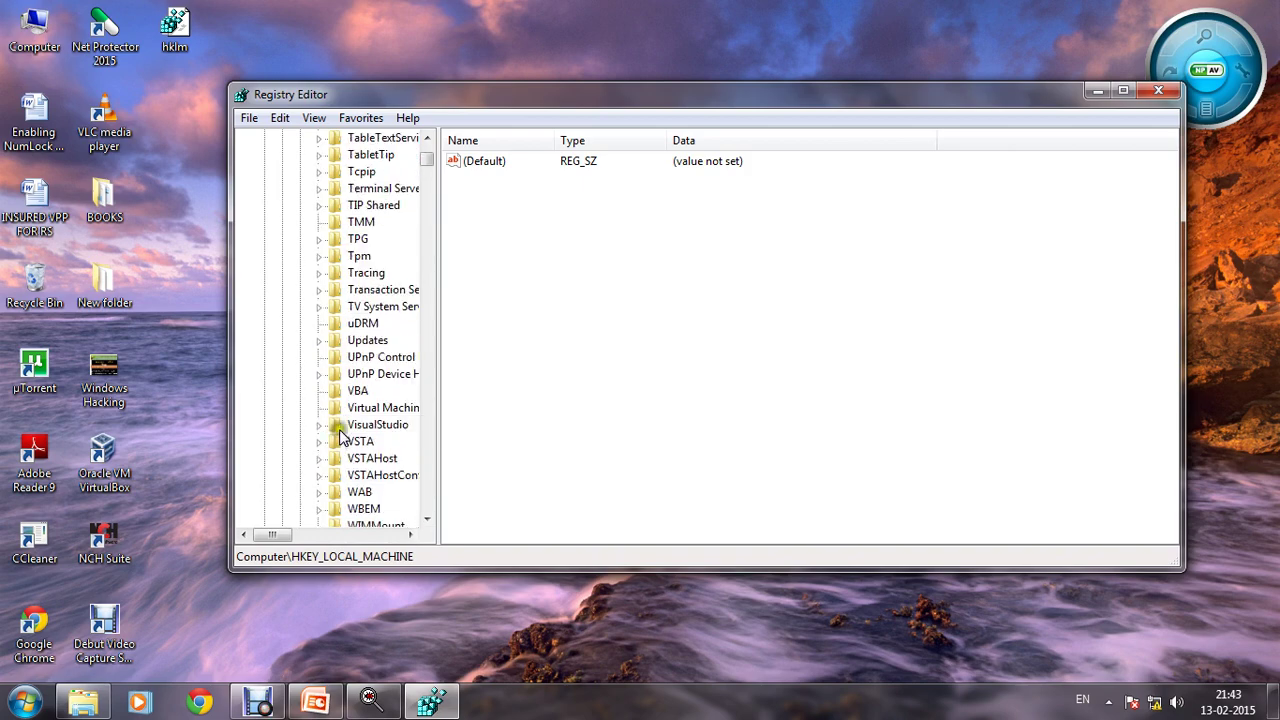
left_click(318, 391)
scroll(358, 418, "down", 4)
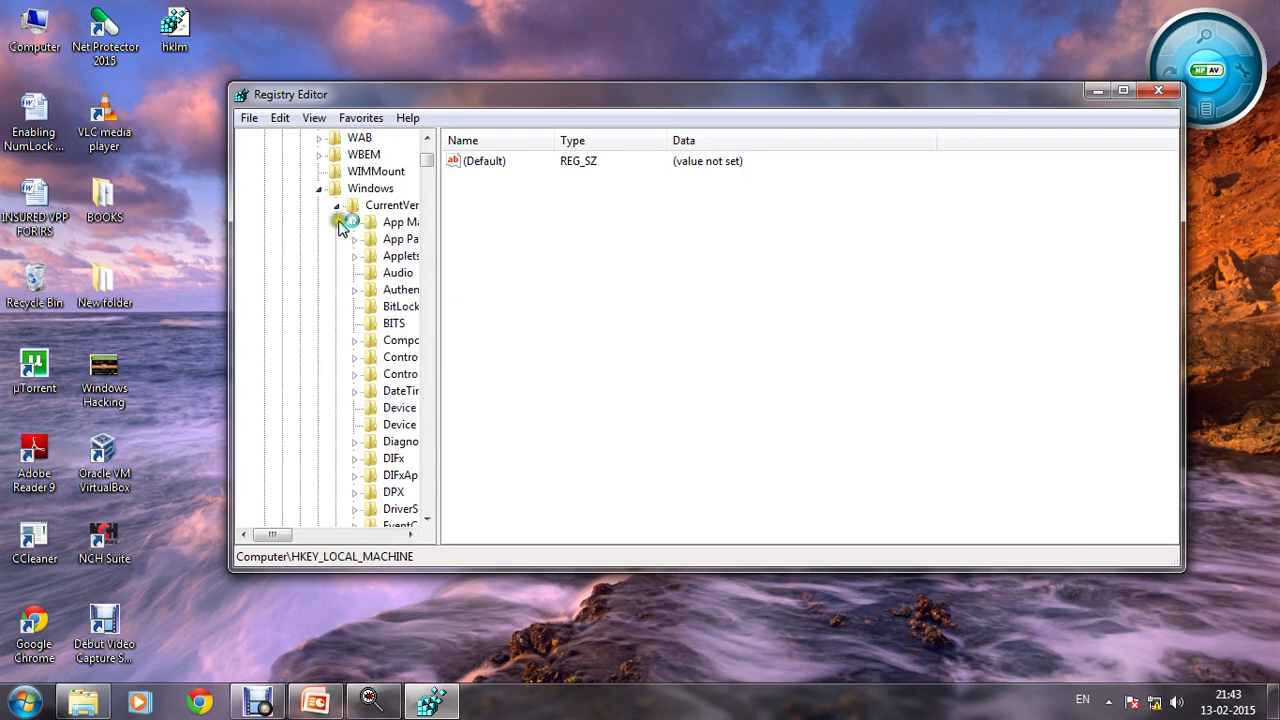
- Collapse the CurrentVersion key and its parent Windows key
scroll(342, 222, "down", 1)
scroll(343, 210, "up", 3)
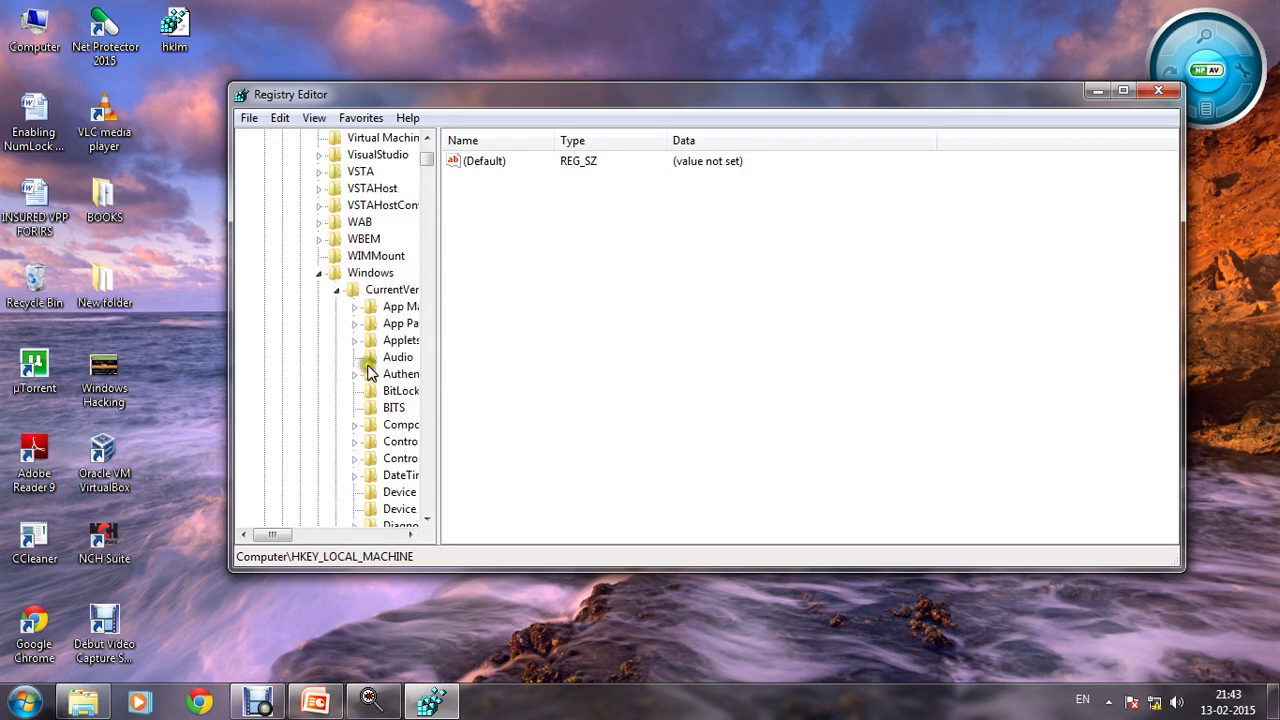
left_click(337, 289)
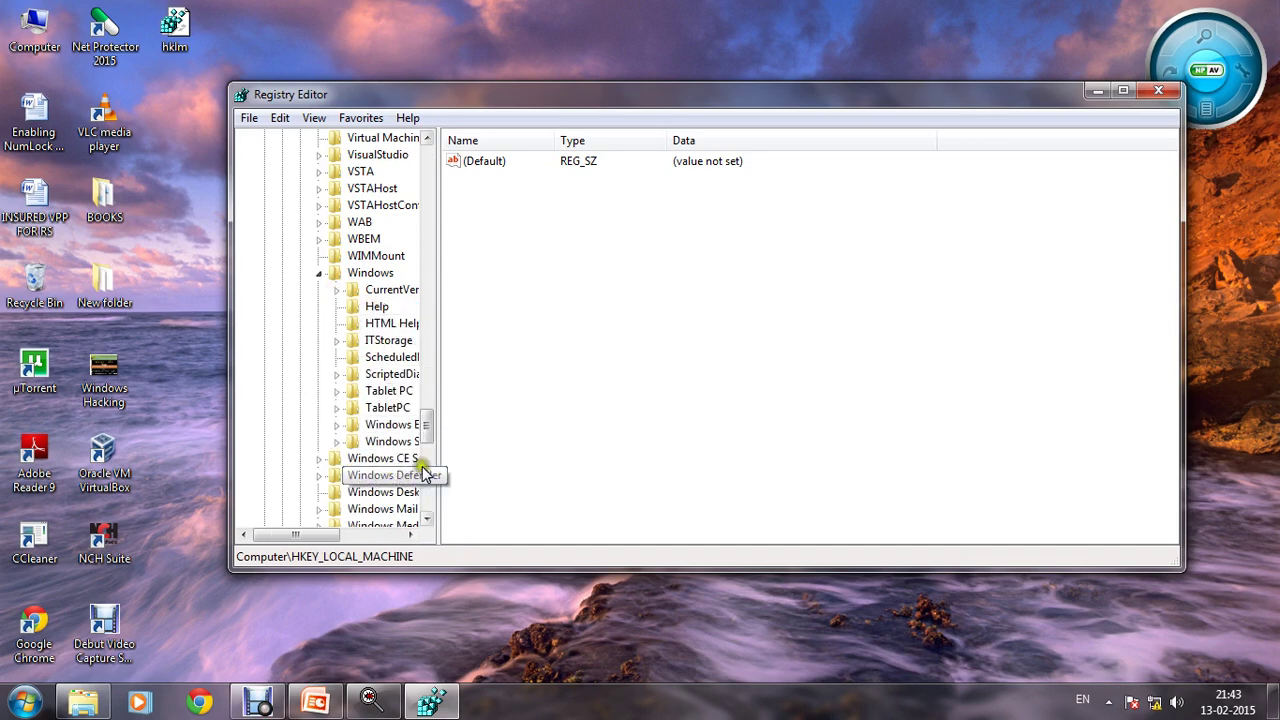
left_click(319, 275)
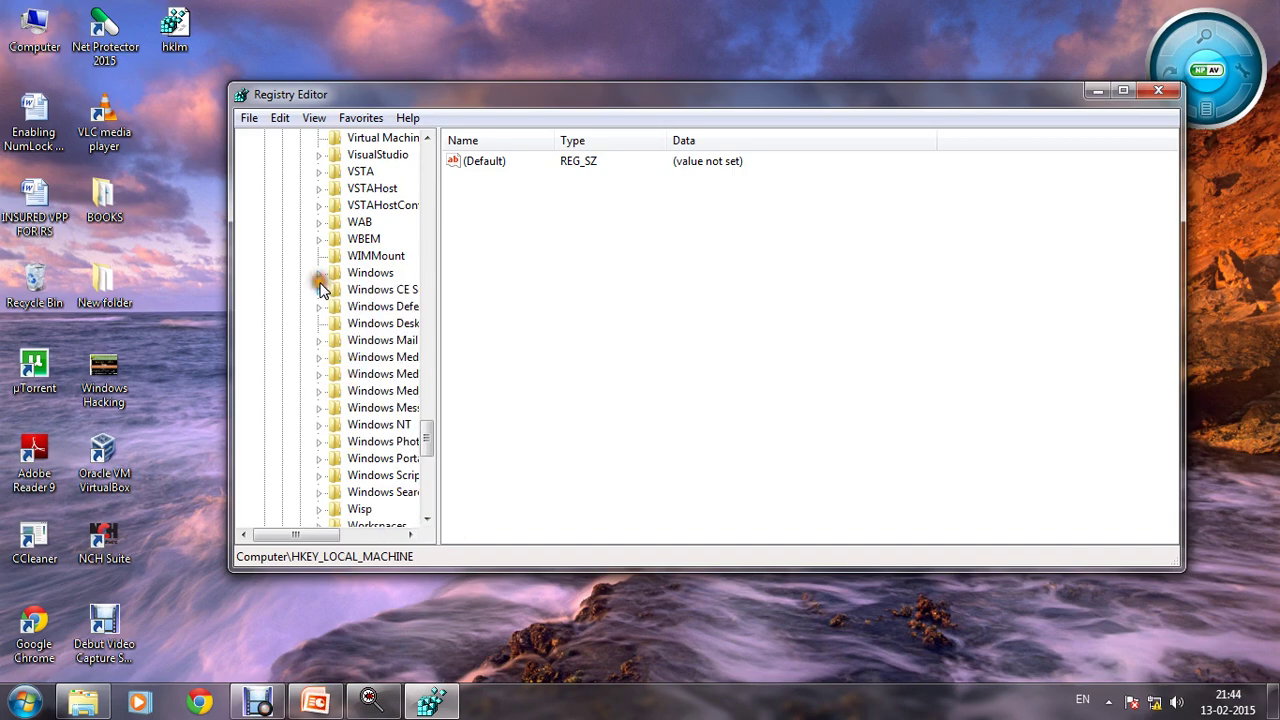
- Look back through the list of subkeys under the Microsoft key
scroll(322, 295, "up", 3)
scroll(337, 372, "down", 1)
scroll(340, 370, "up", 1)
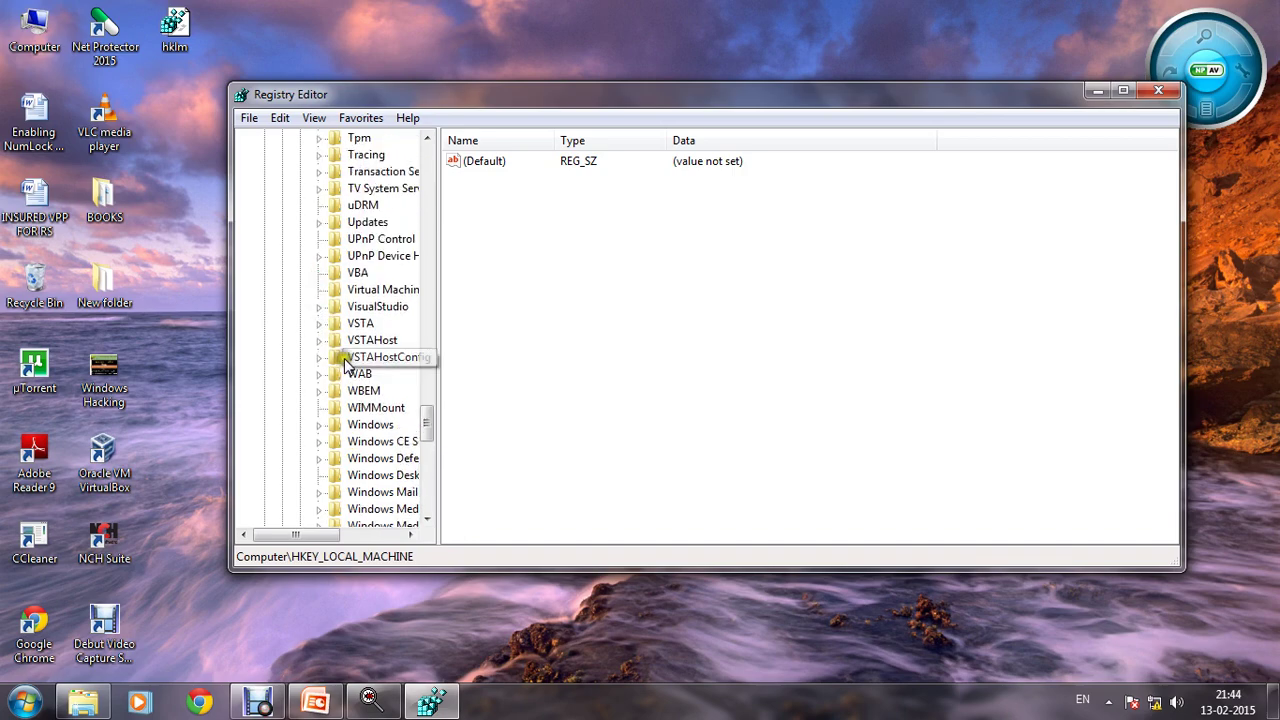
scroll(344, 365, "up", 16)
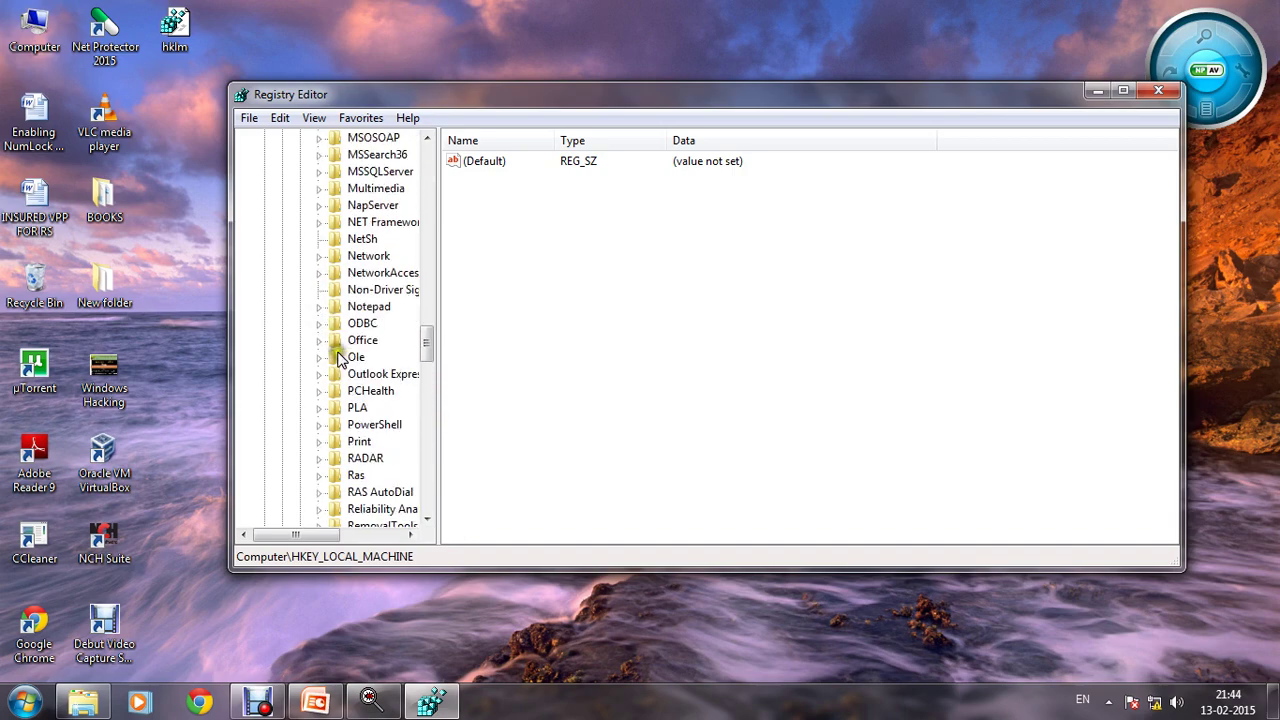
scroll(338, 362, "up", 12)
scroll(336, 367, "down", 5)
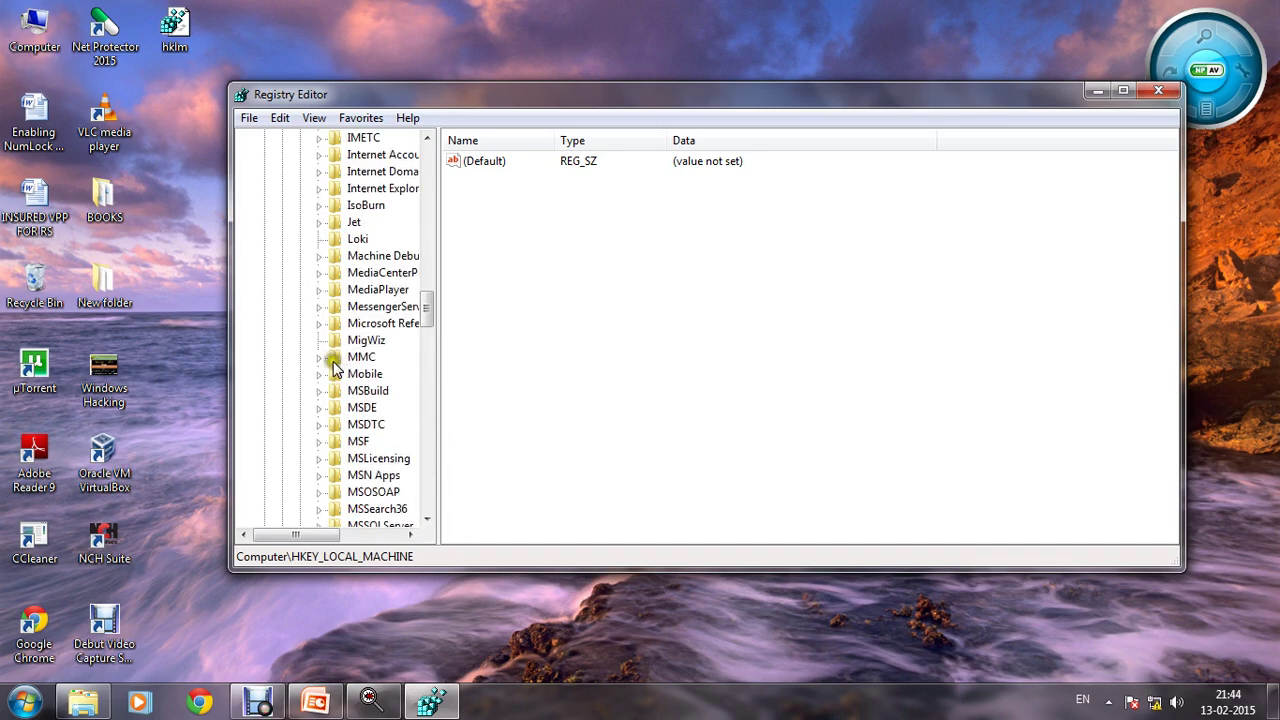
scroll(334, 370, "down", 1)
scroll(336, 380, "up", 2)
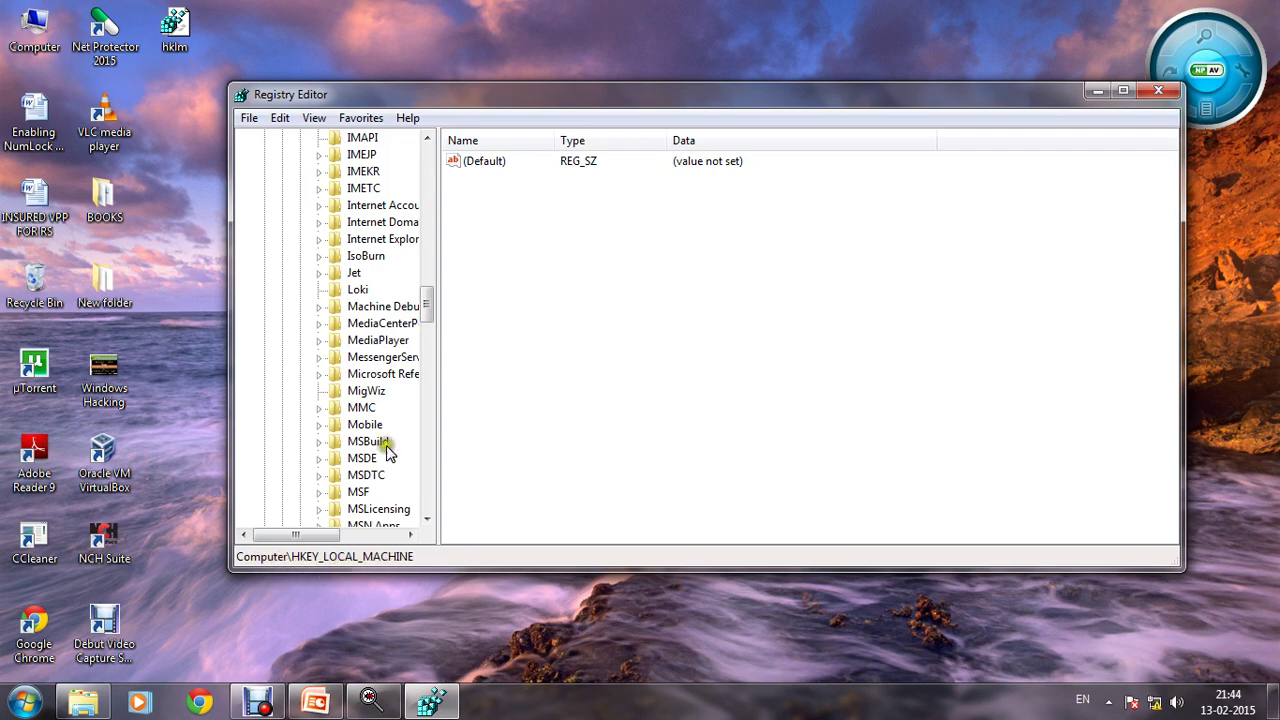
- Retrace the path from HKEY_LOCAL_MACHINE through SOFTWARE and Microsoft, and expand the Windows key
left_click_drag(426, 305, 429, 166)
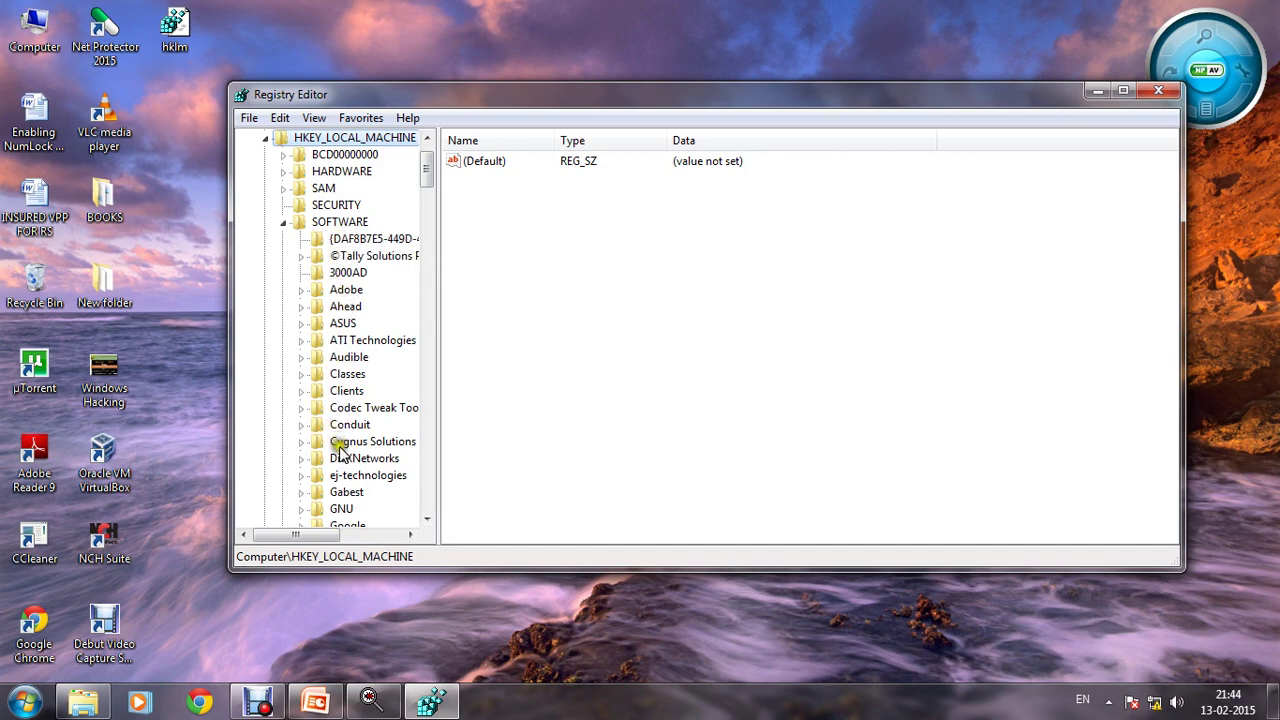
scroll(340, 455, "down", 5)
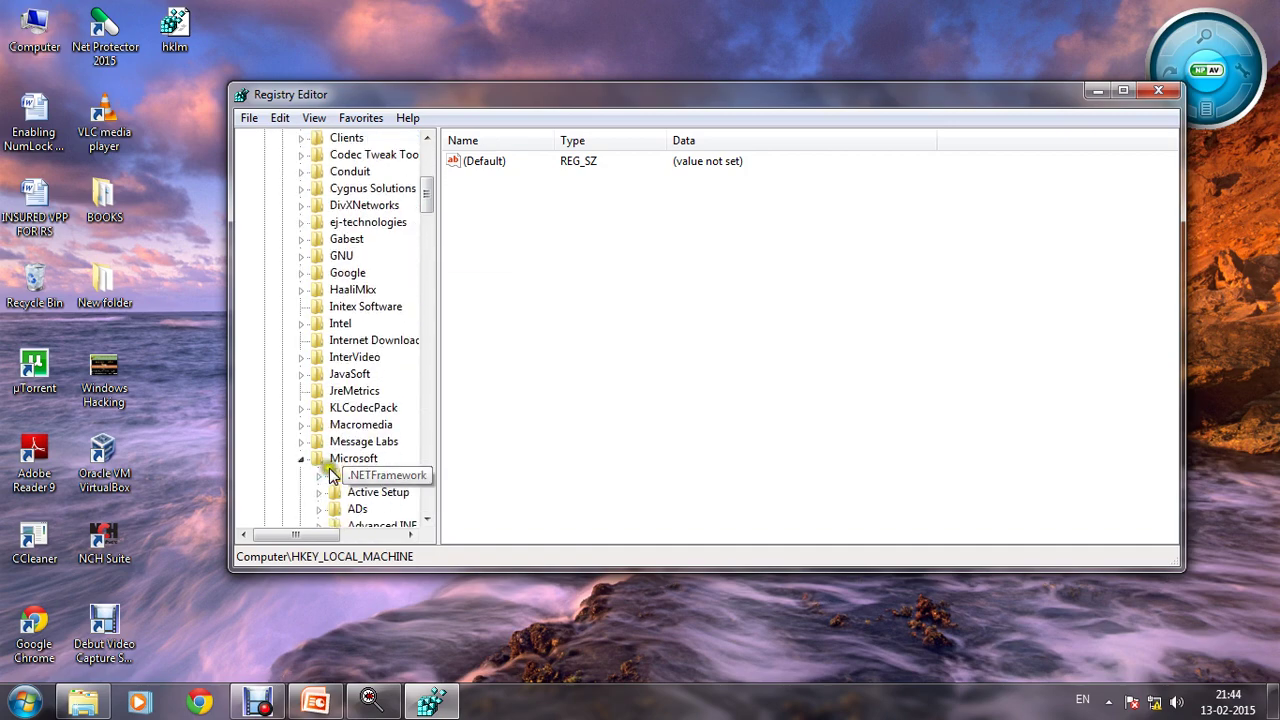
scroll(355, 470, "down", 9)
scroll(366, 481, "down", 6)
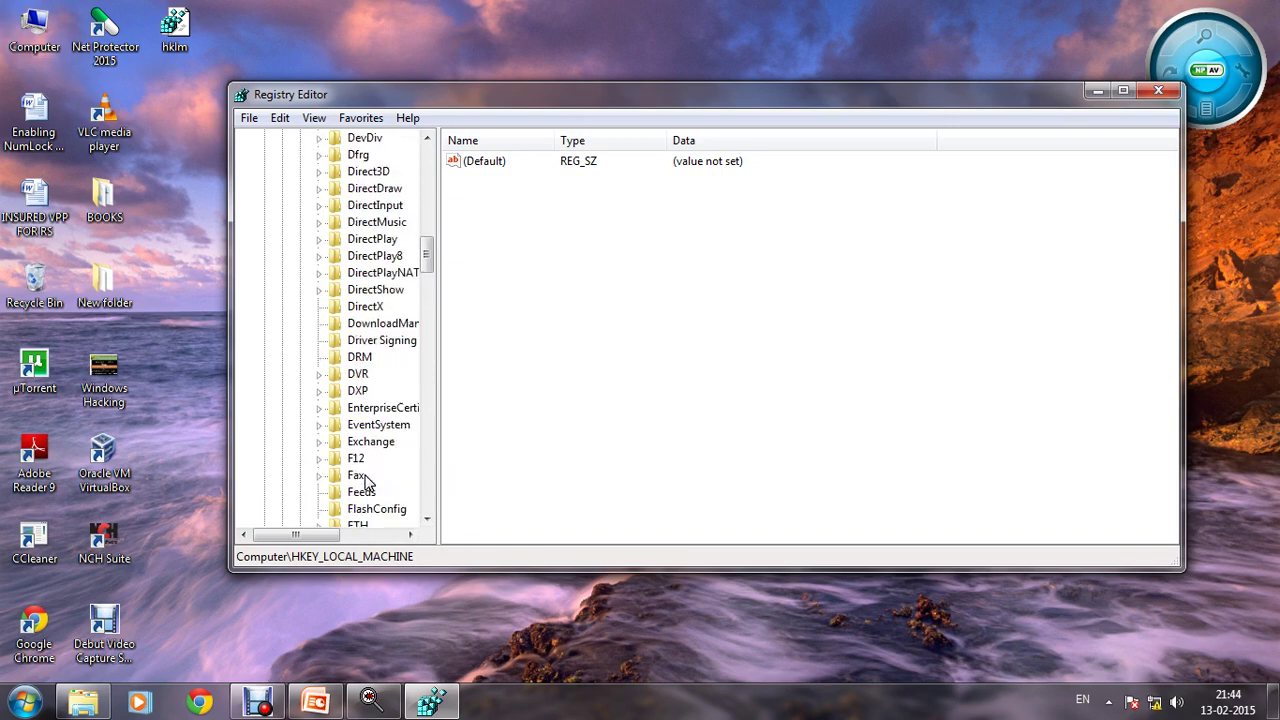
scroll(368, 481, "down", 5)
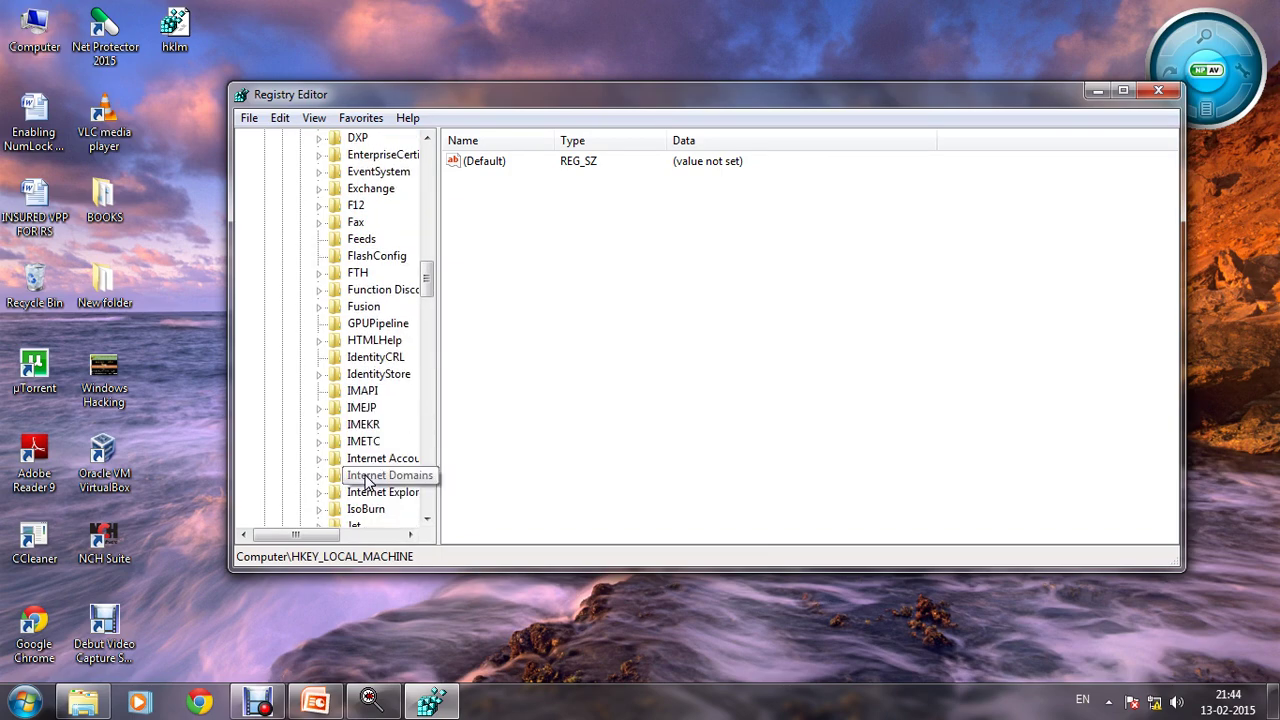
scroll(370, 420, "down", 14)
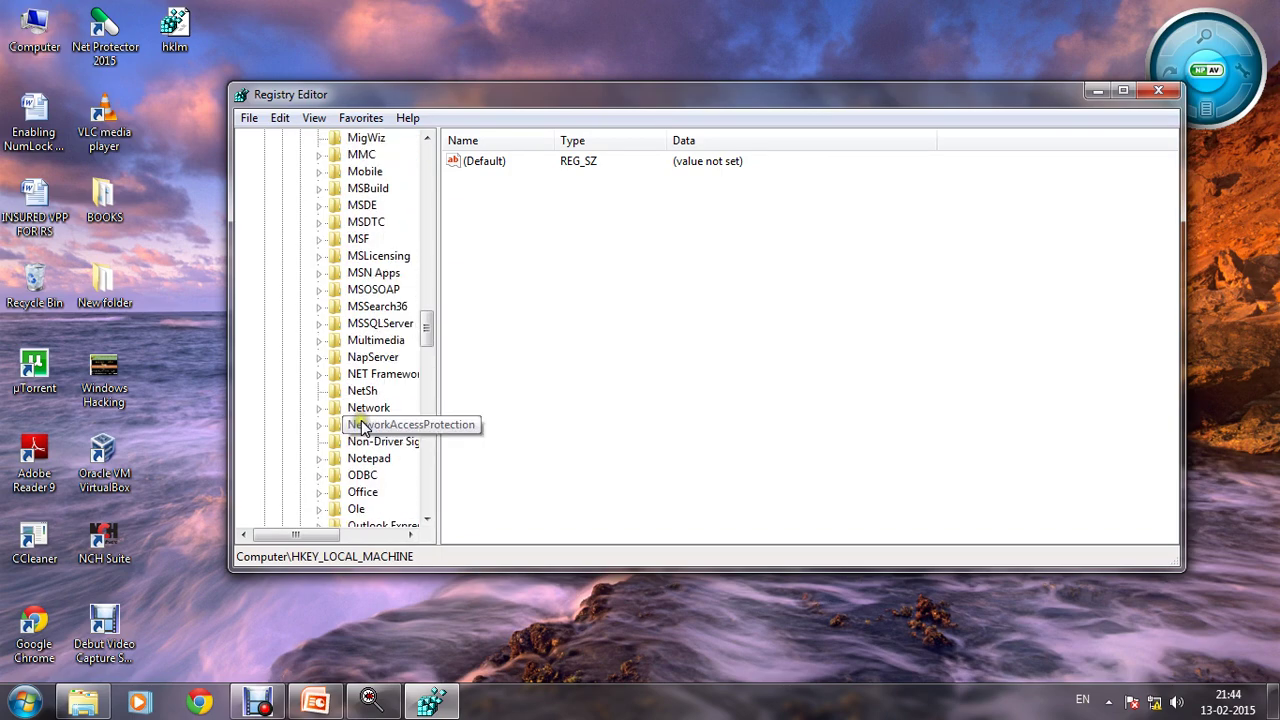
scroll(365, 438, "down", 11)
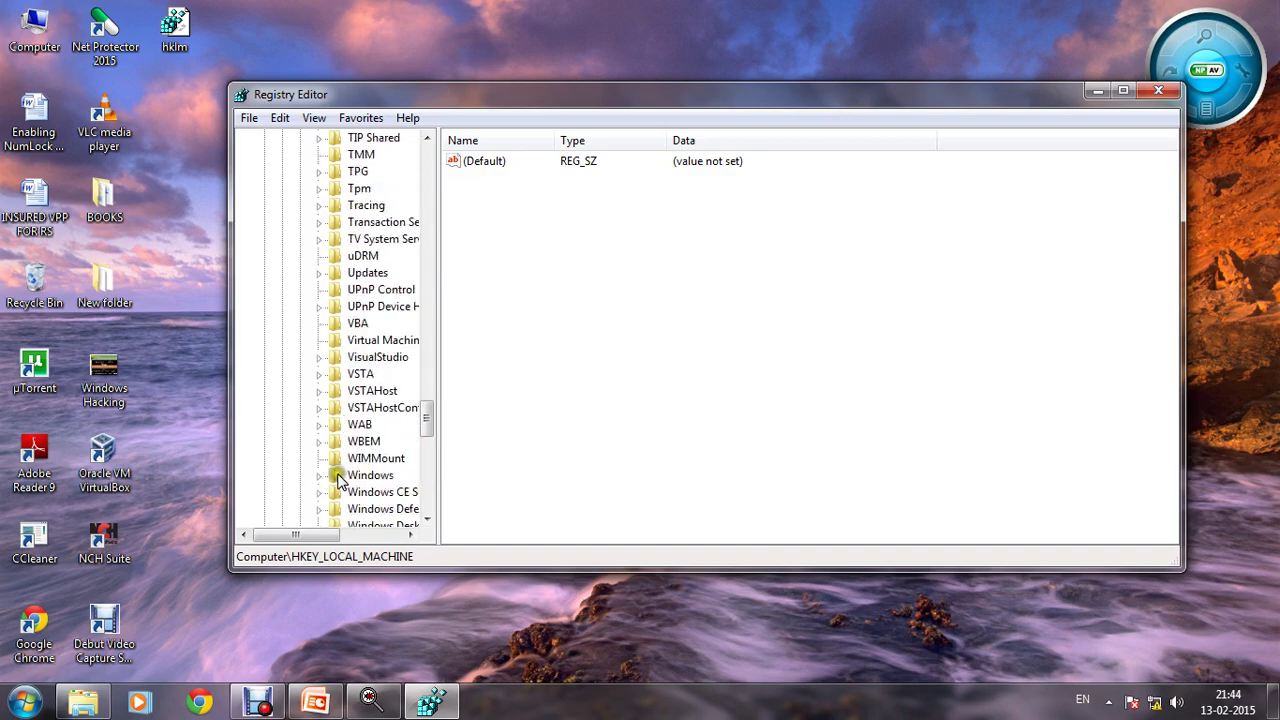
left_click(319, 475)
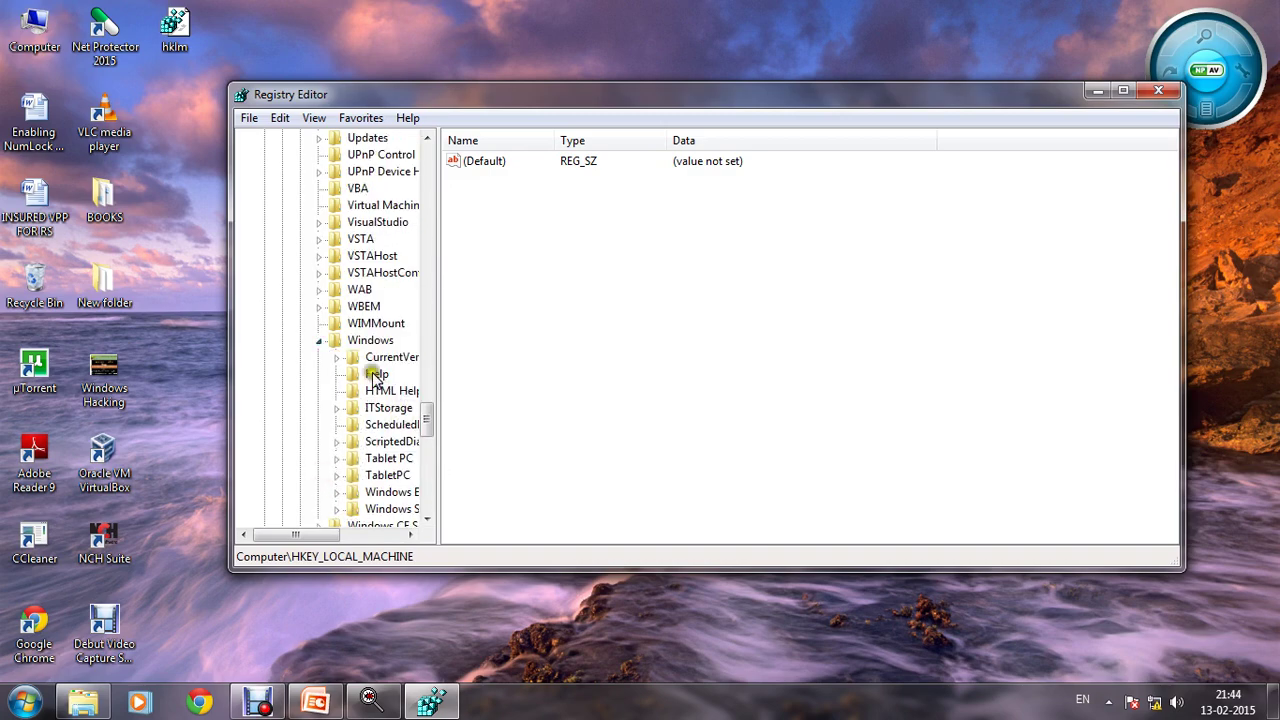
- Expand the CurrentVersion key under Windows
scroll(395, 430, "down", 1)
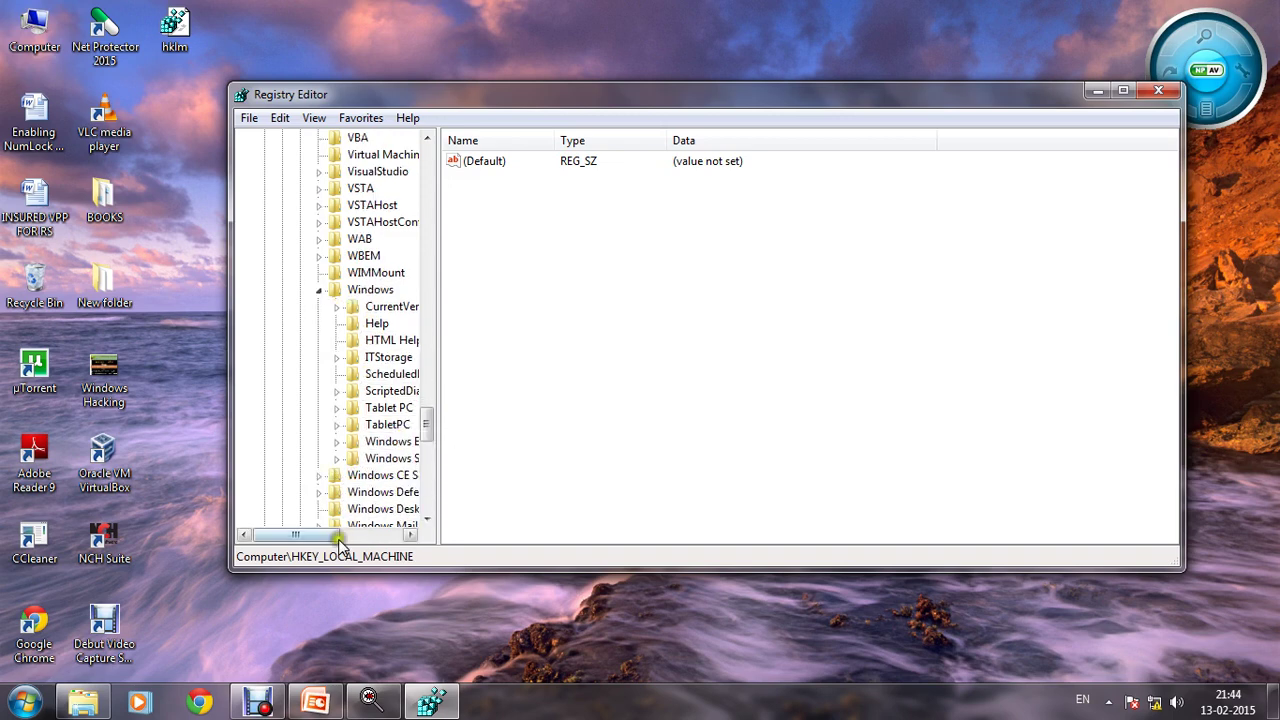
left_click(289, 537)
left_click_drag(292, 537, 288, 510)
left_click(285, 307)
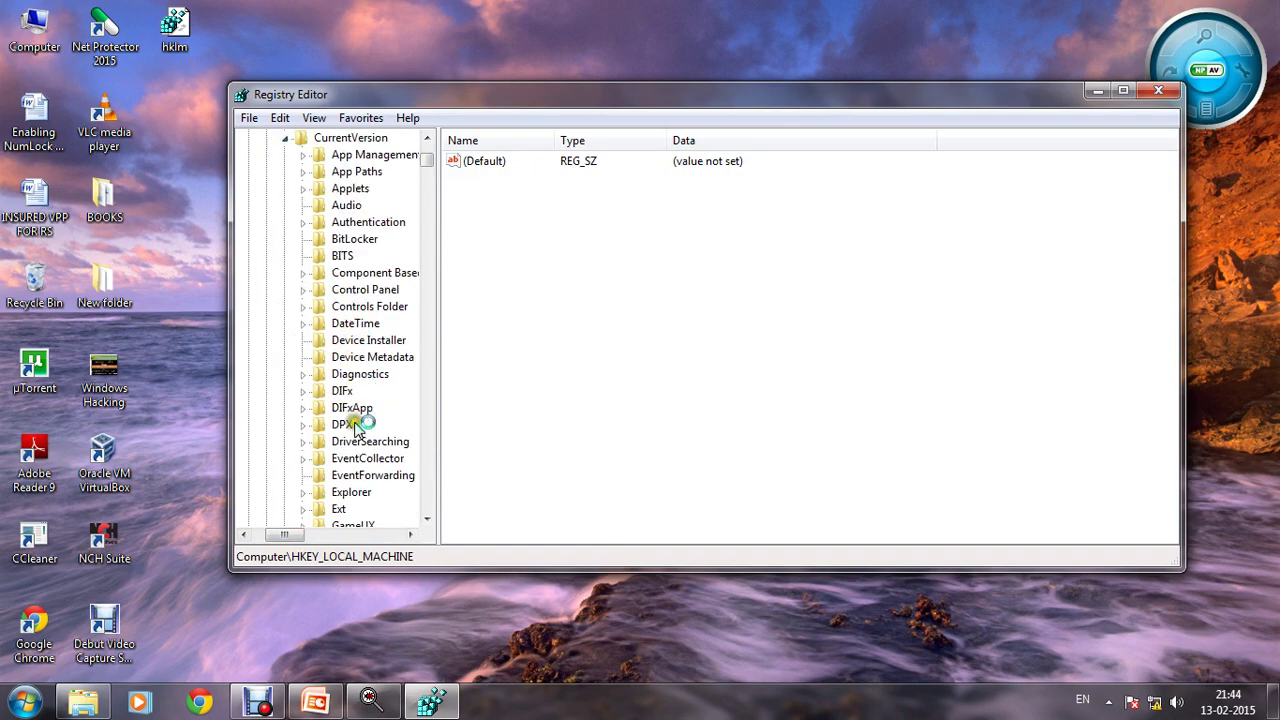
- Expand the Policies key under CurrentVersion and select its explorer subkey to view the values stored there
scroll(357, 428, "down", 3)
scroll(353, 427, "down", 3)
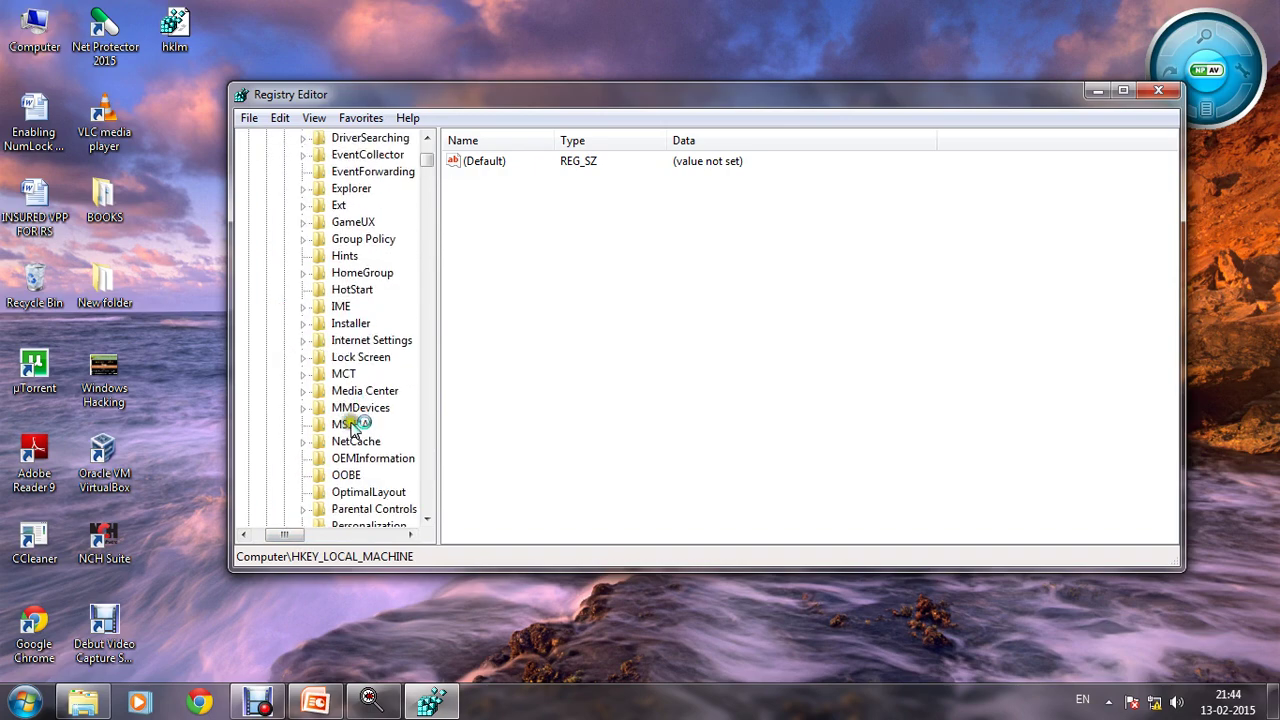
scroll(350, 425, "down", 3)
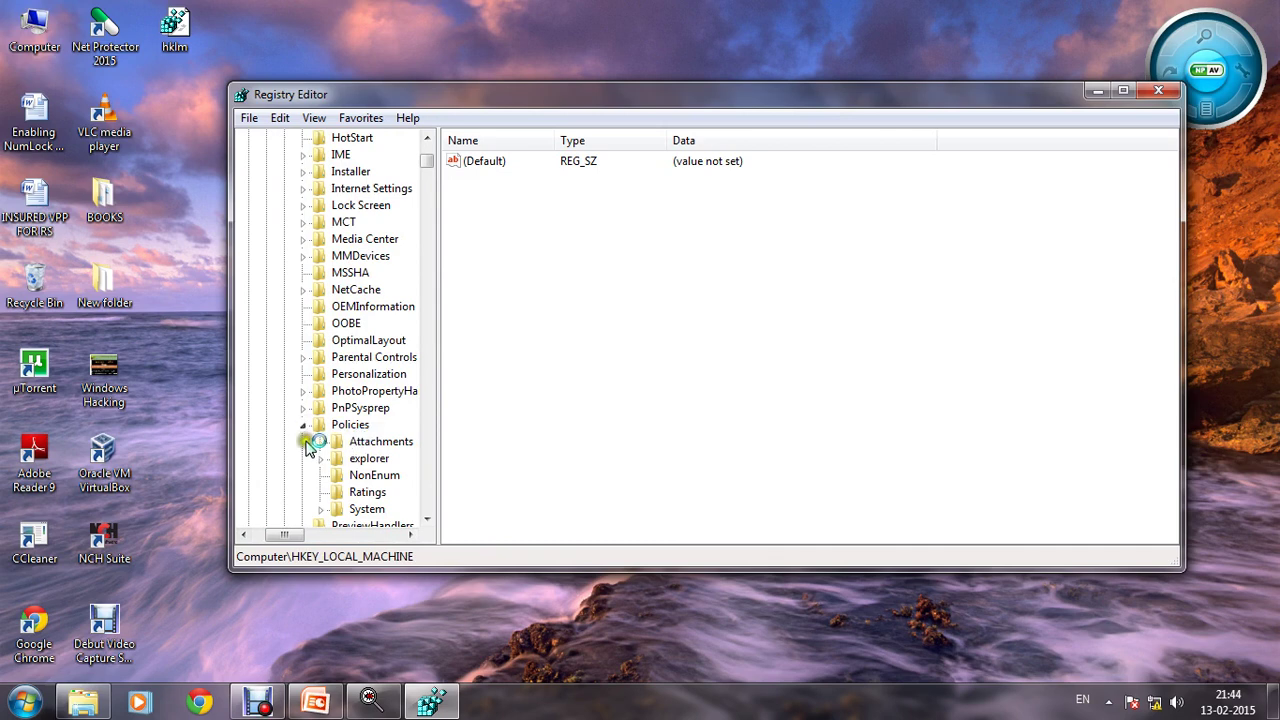
left_click(366, 459)
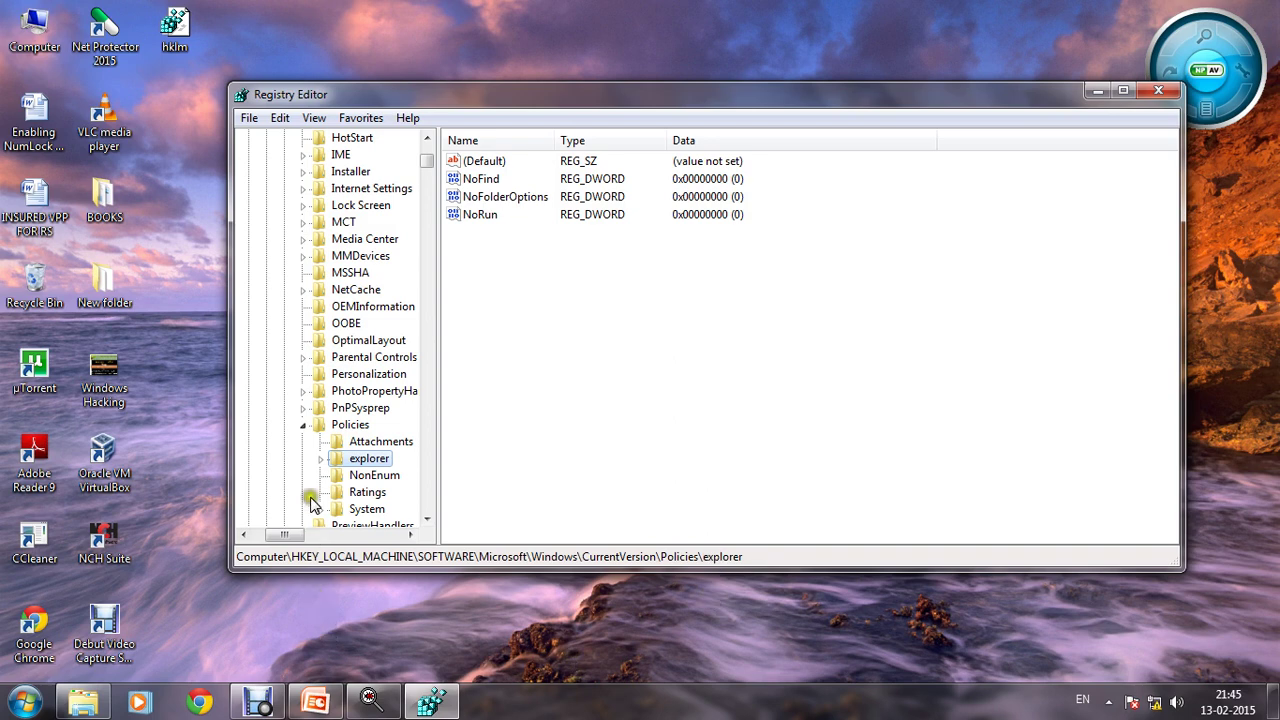
- Create a new subkey under the Policies key
left_click(320, 427)
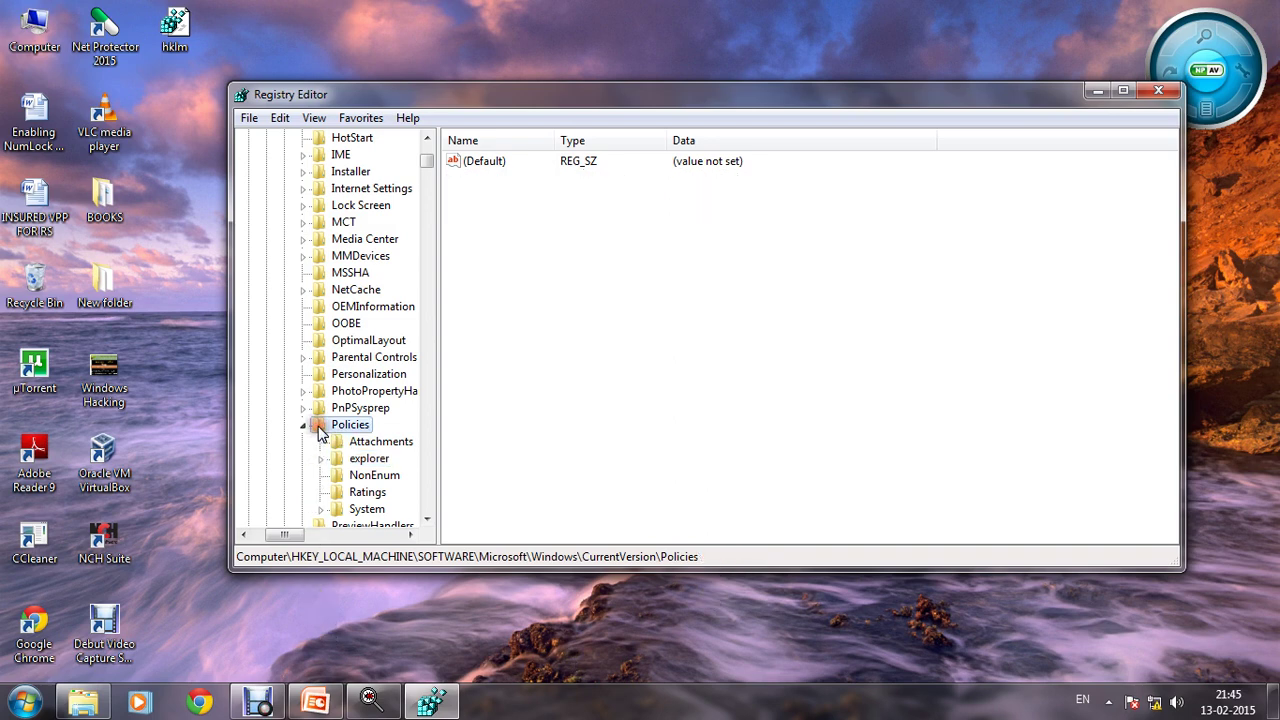
right_click(320, 430)
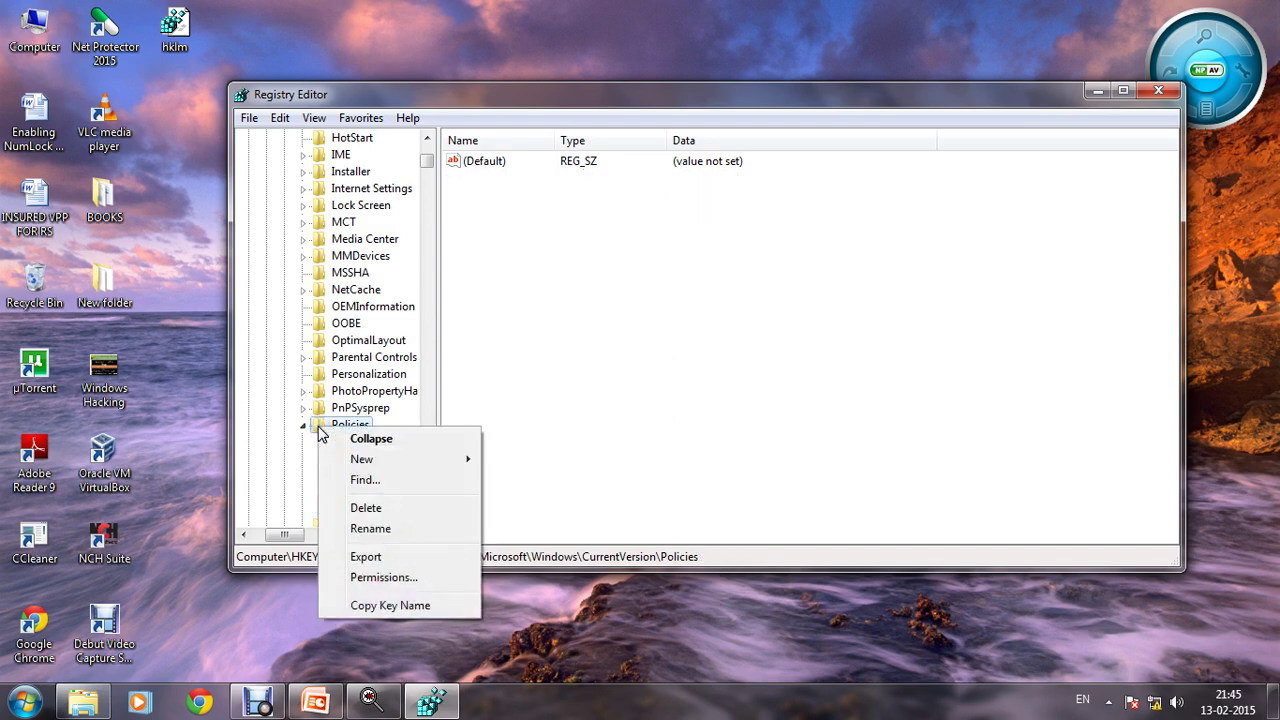
mouse_move(361, 466)
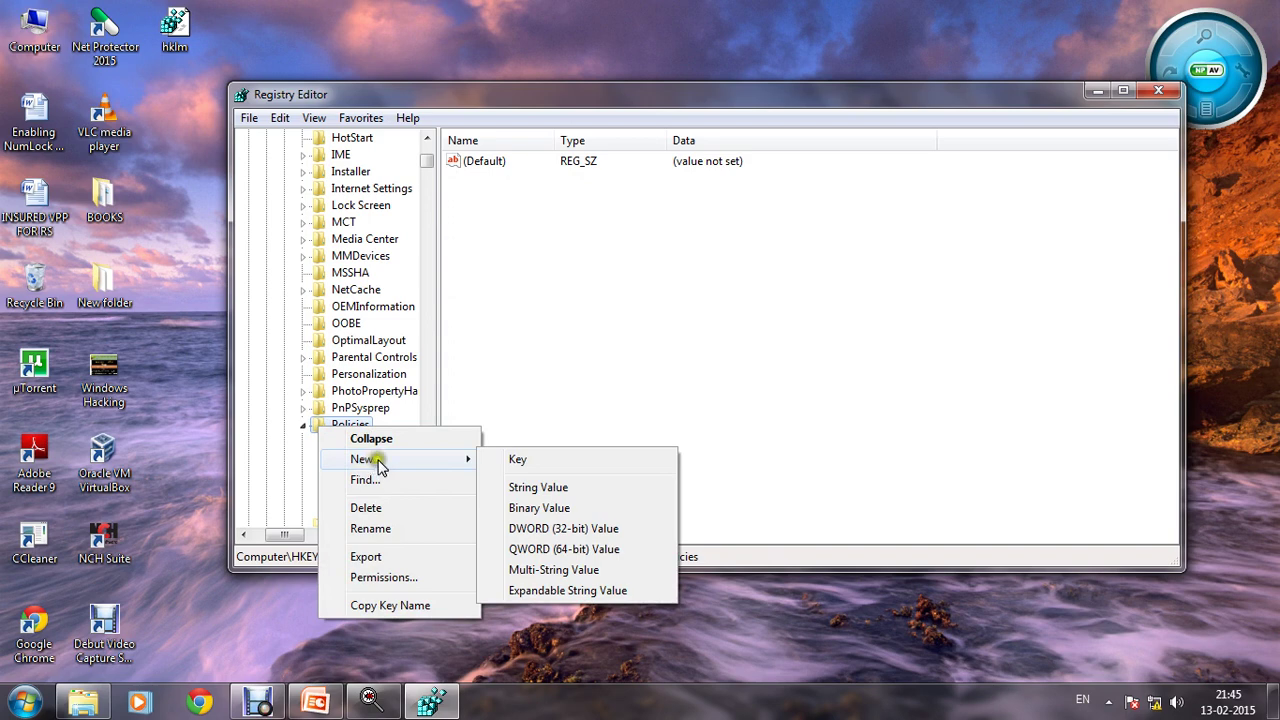
left_click(521, 460)
left_click(525, 462)
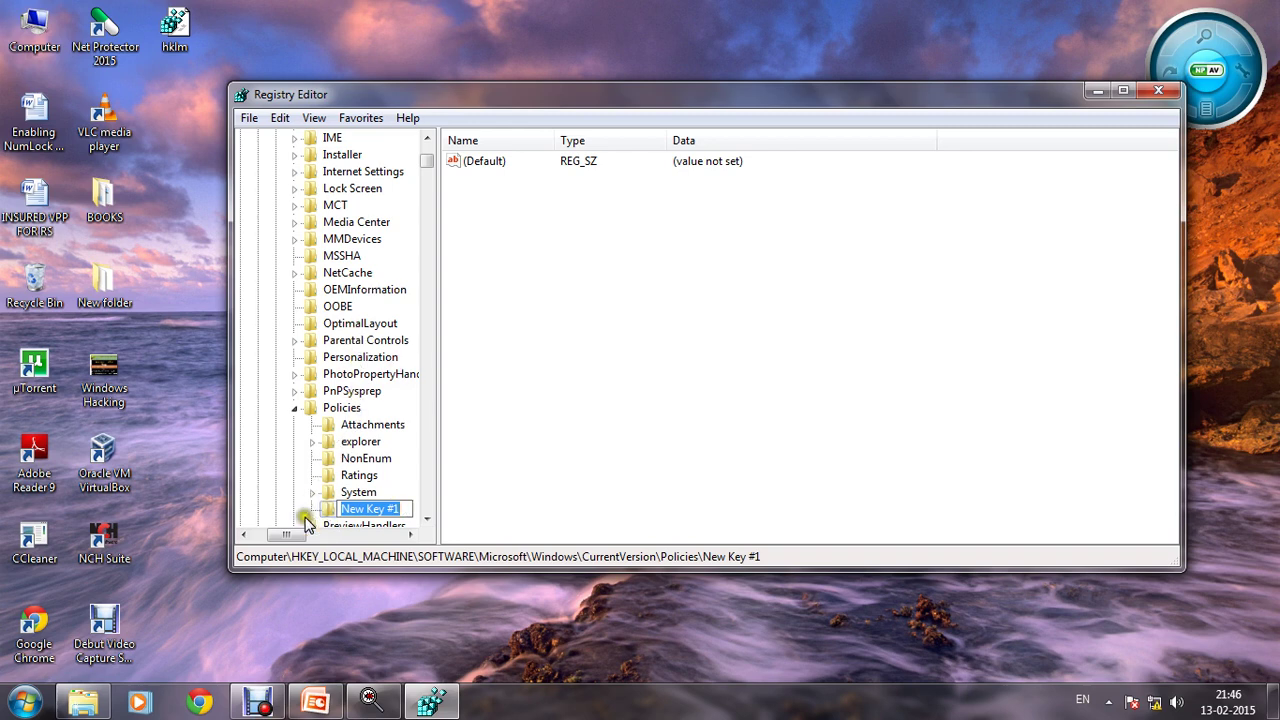
- Delete the newly created New Key #1 subkey from the Policies key and confirm its permanent removal
mouse_move(289, 535)
left_mouse_down()
mouse_move(266, 533)
mouse_move(306, 537)
mouse_move(295, 543)
left_mouse_up()
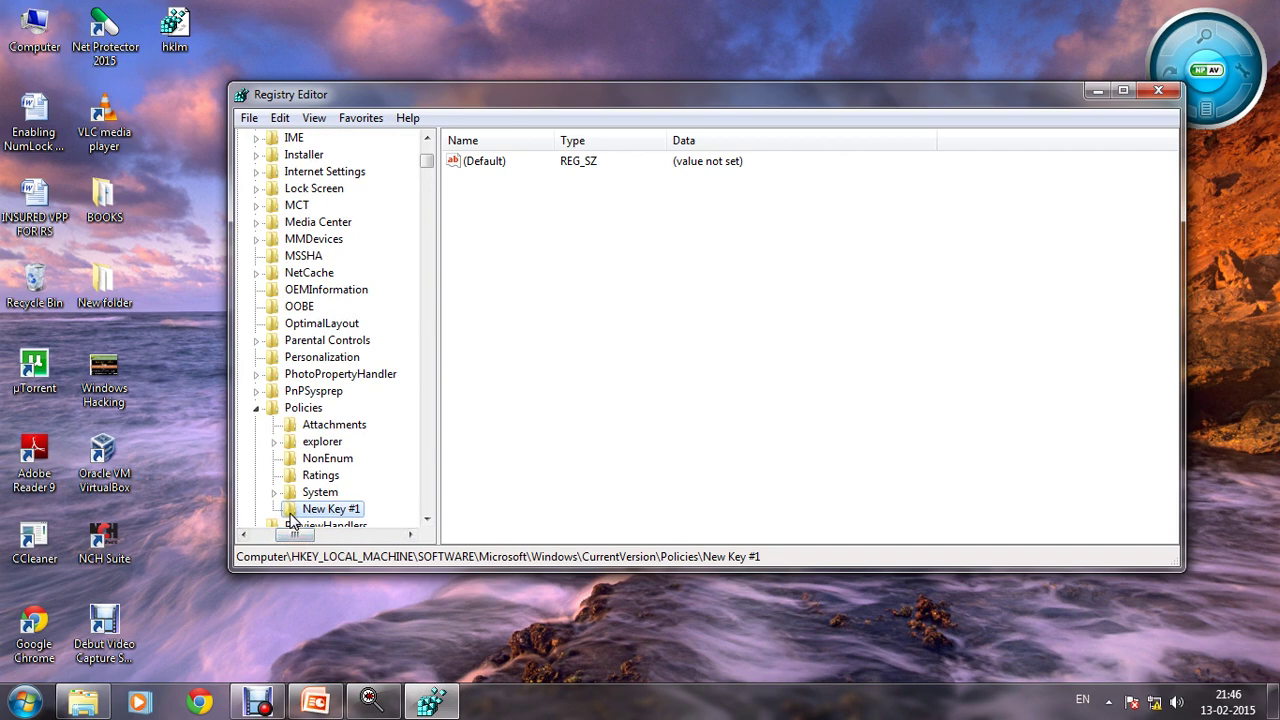
right_click(309, 508)
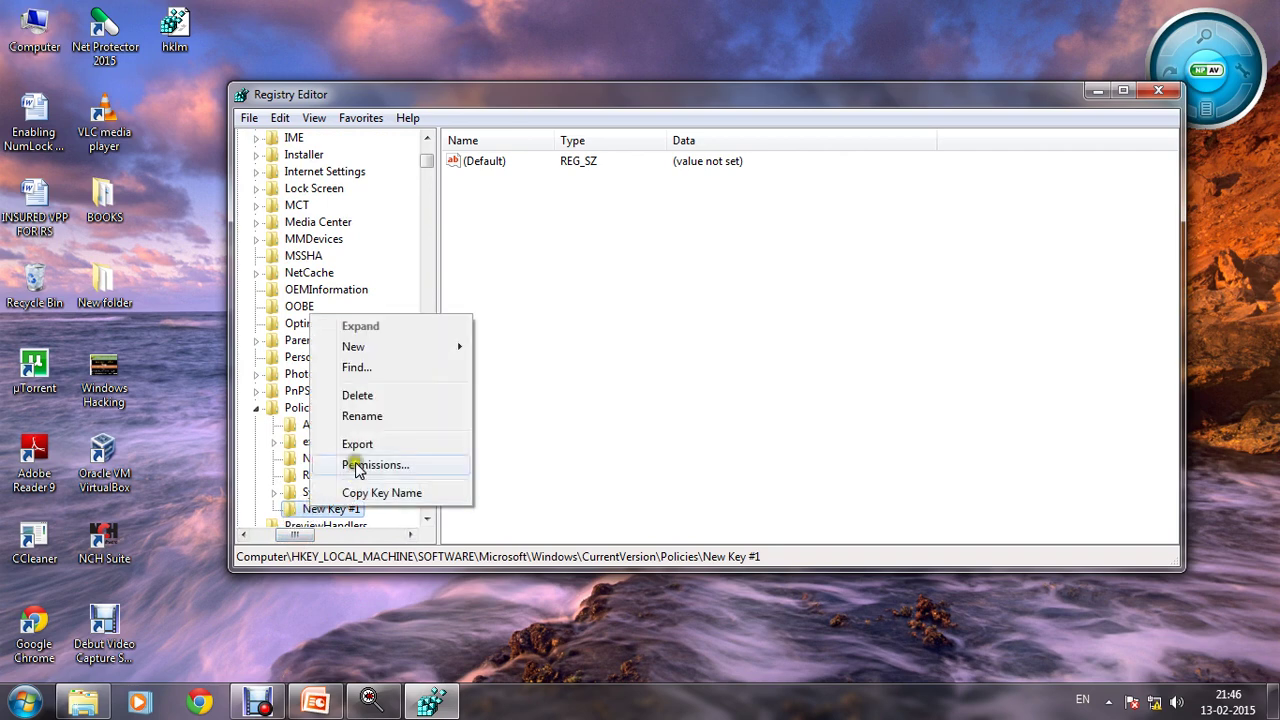
left_click(357, 395)
left_click(748, 349)
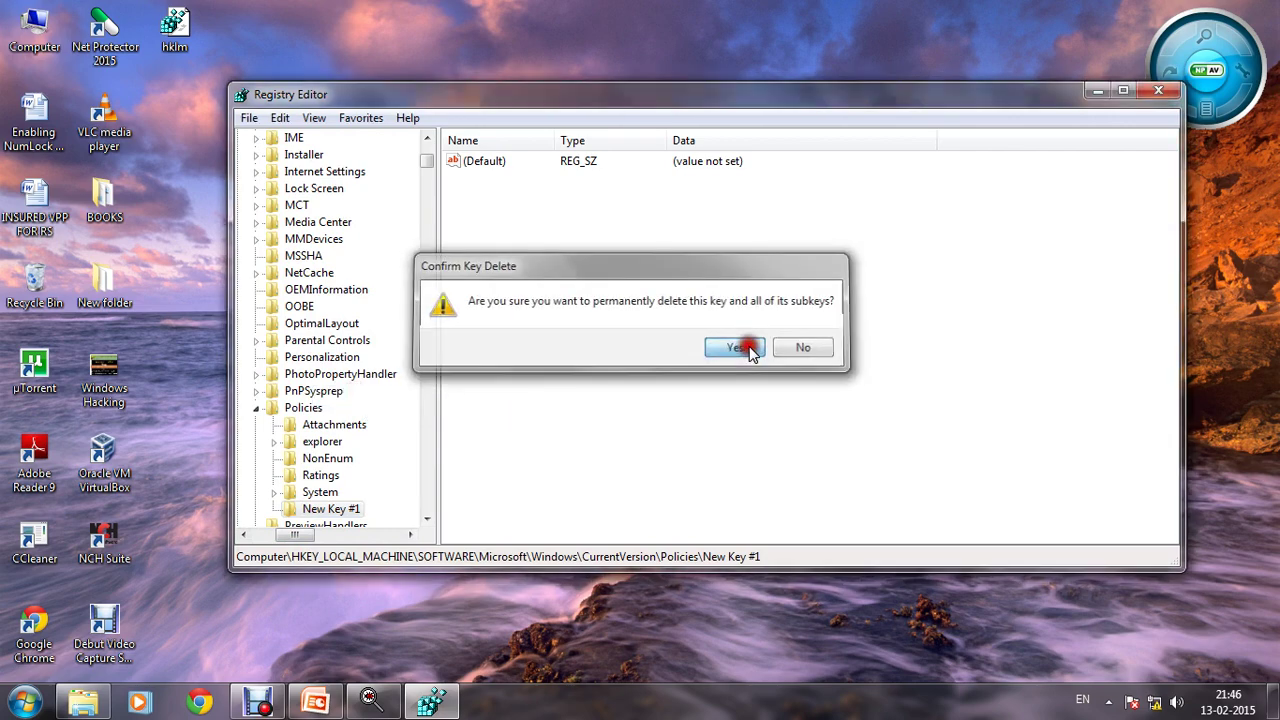
left_click(528, 520)
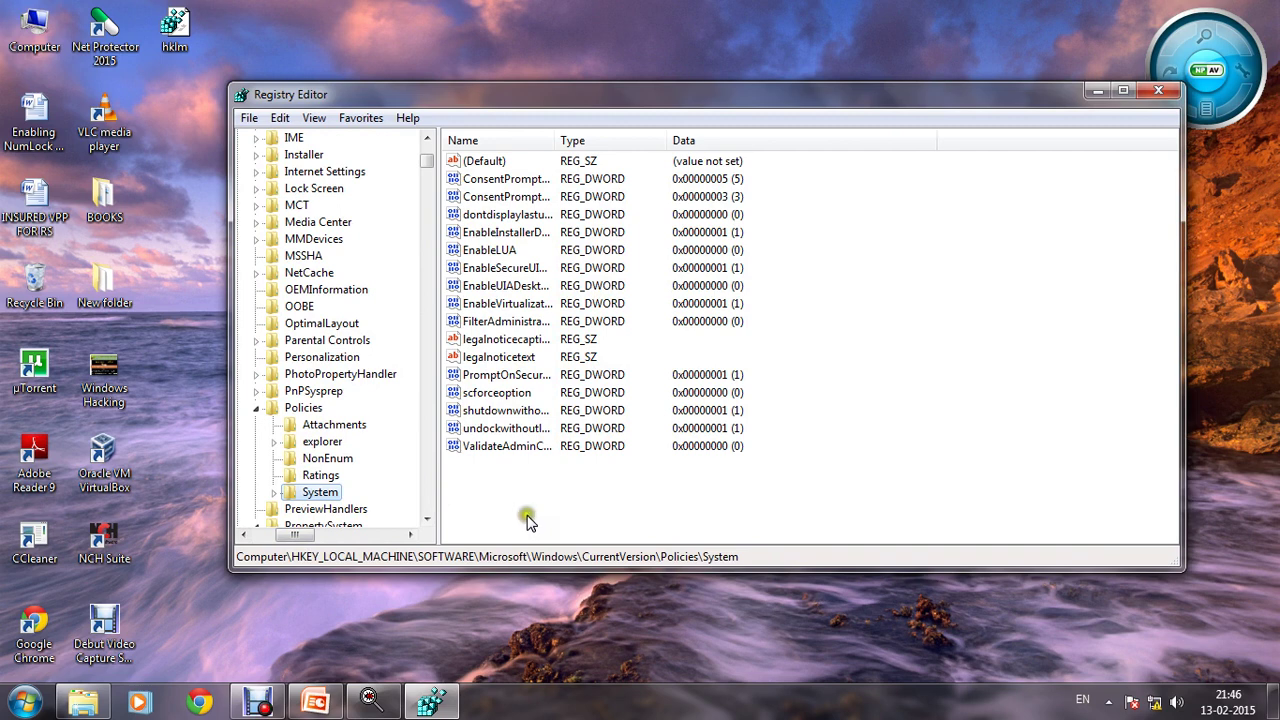
- Collapse the Policies key, the PropertySchema subkey and its parent PropertySystem key under CurrentVersion
left_click(256, 408)
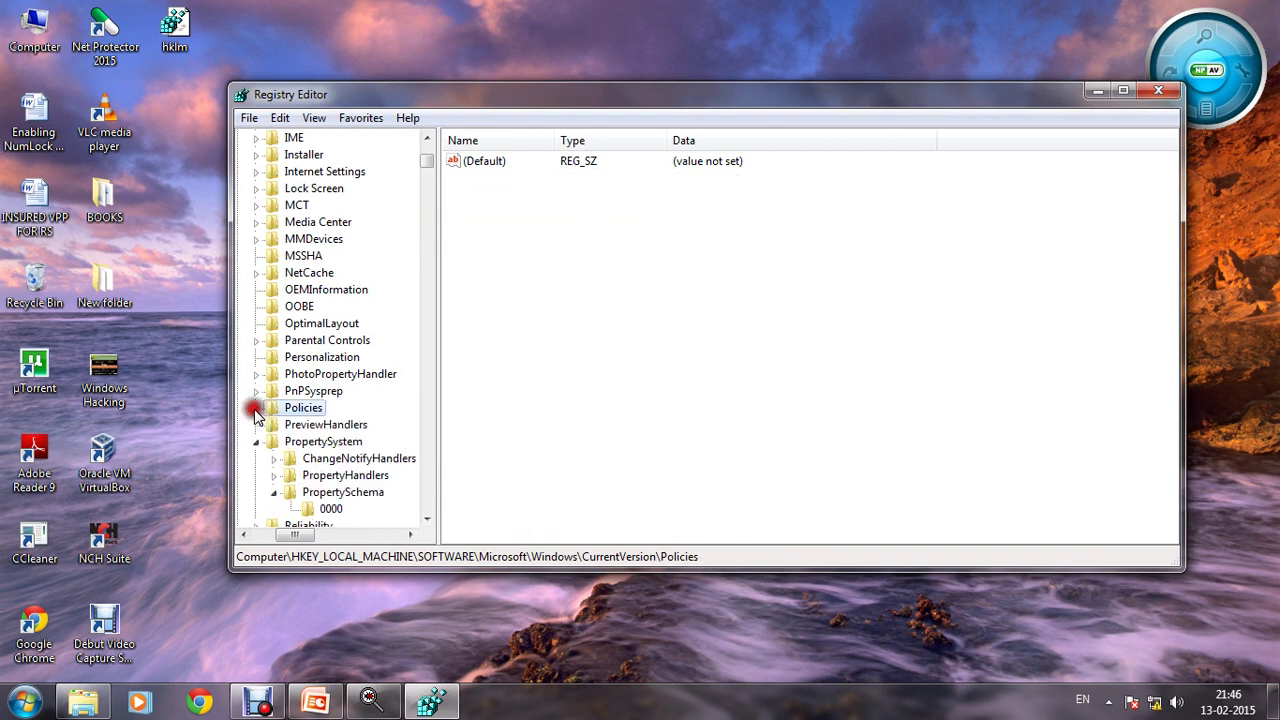
left_click(273, 492)
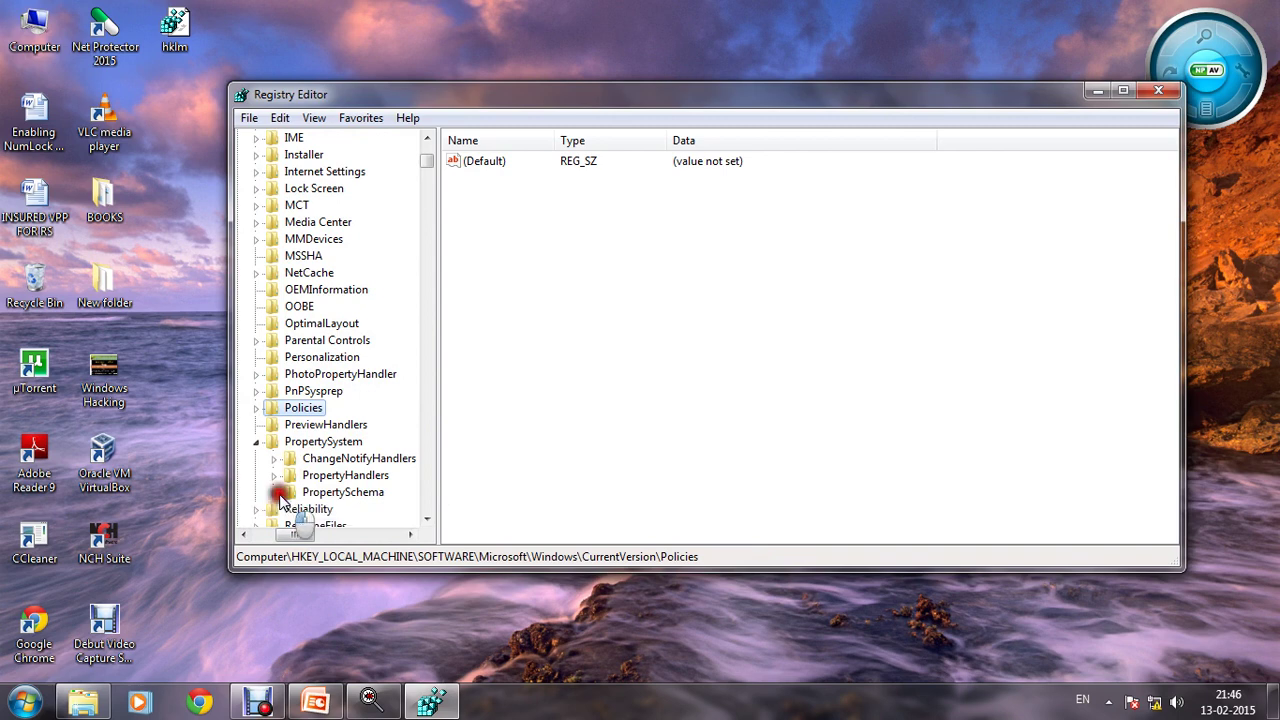
left_click(257, 442)
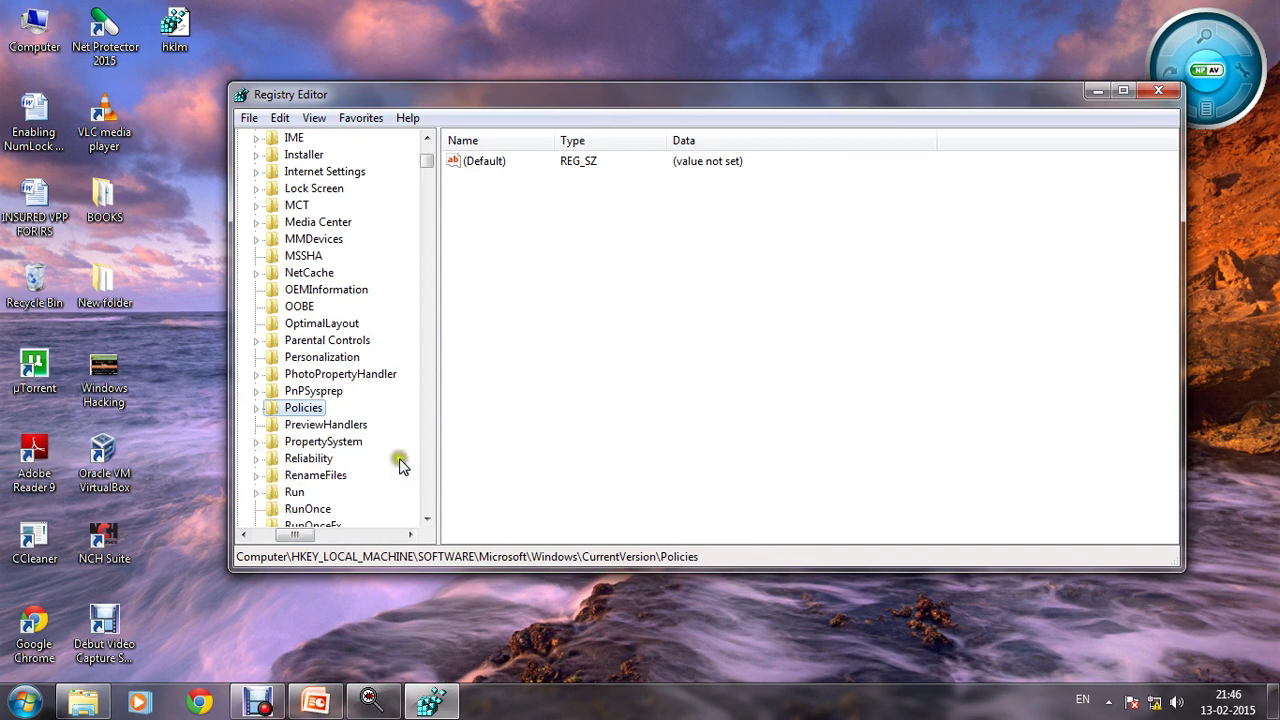
left_click(300, 536)
left_click_drag(300, 536, 278, 538)
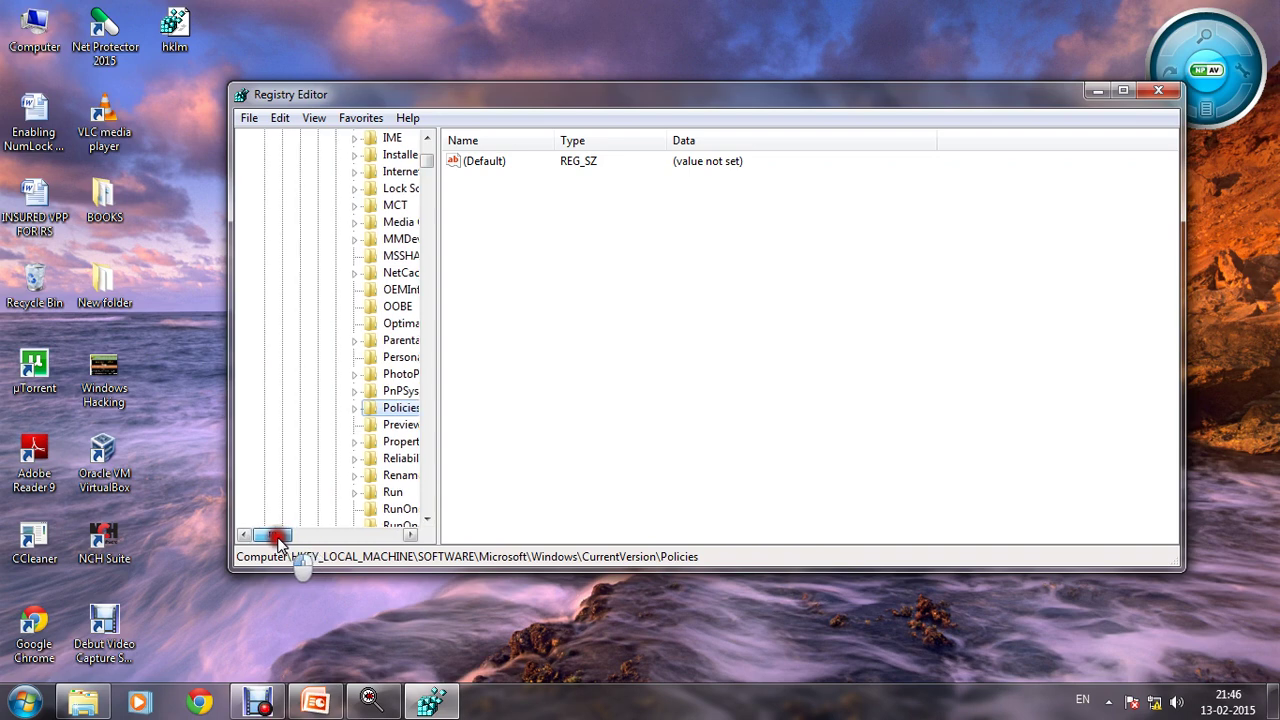